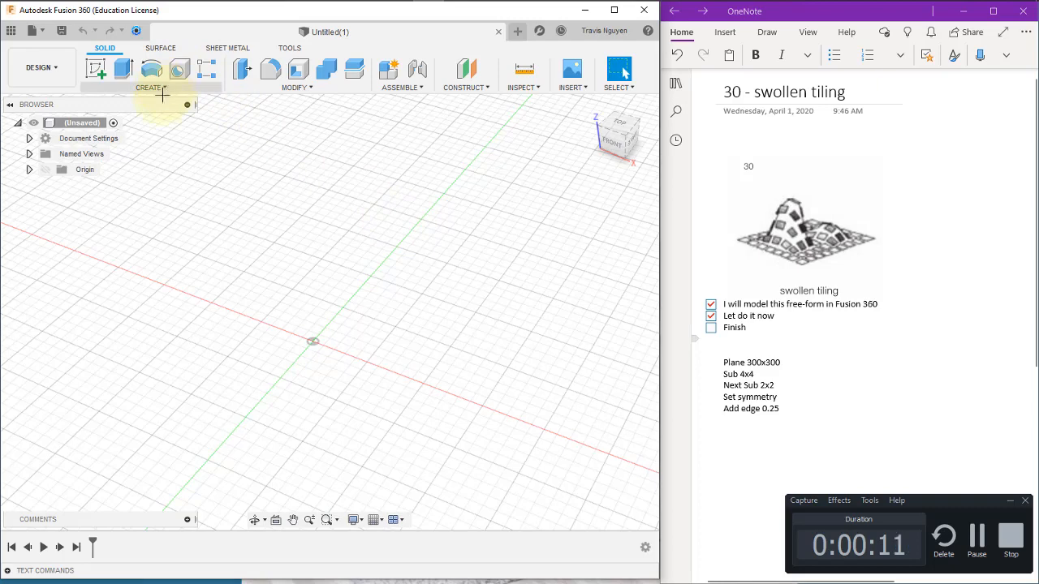
Create a form and draw a centre-type plane of 300 by 300 mm on the horizontal origin plane, centred on the origin
left_click(157, 89)
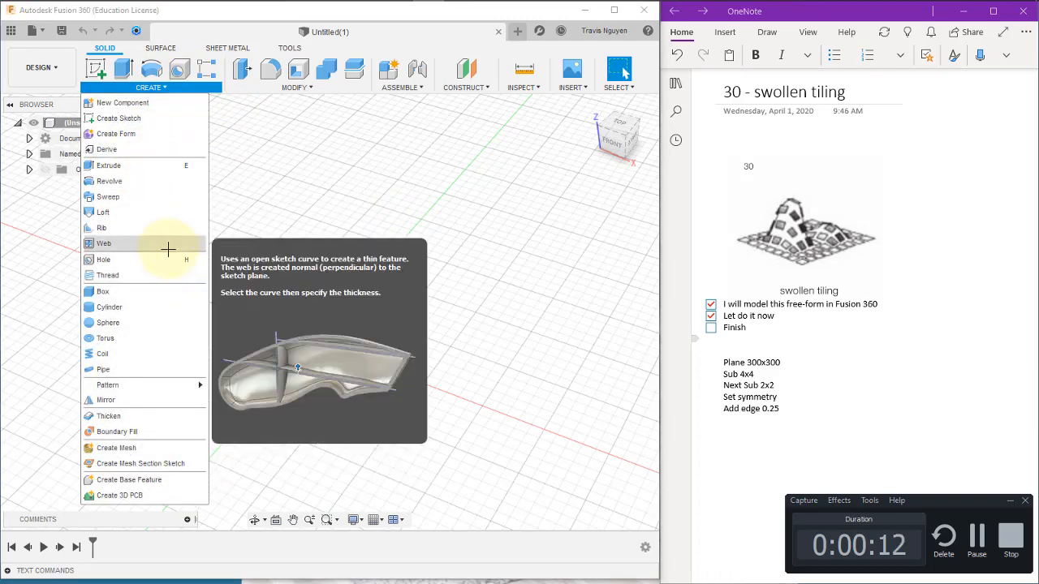
left_click(134, 133)
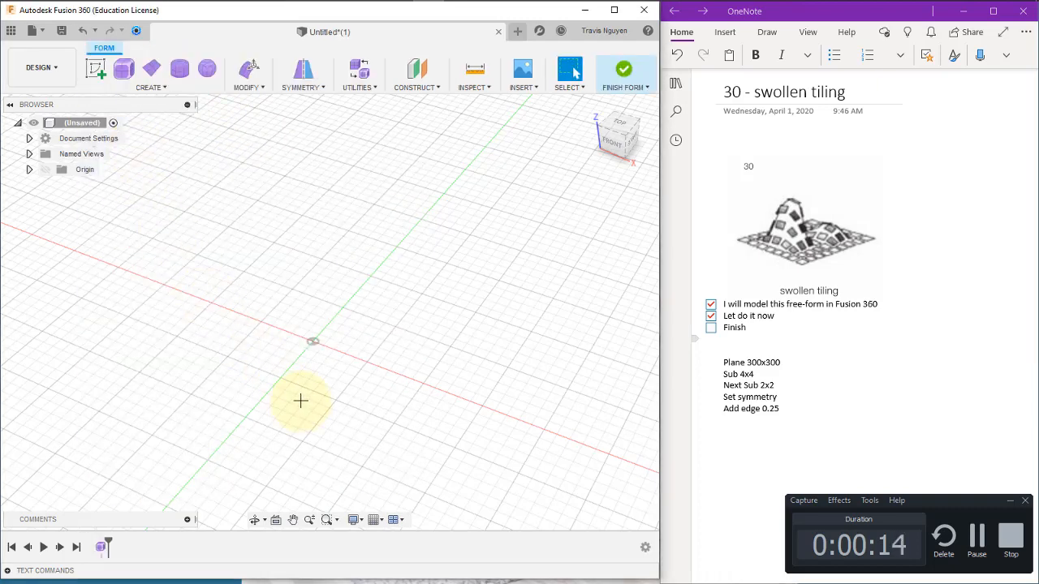
middle_click_drag(386, 341, 341, 228, "shift")
left_click(151, 68)
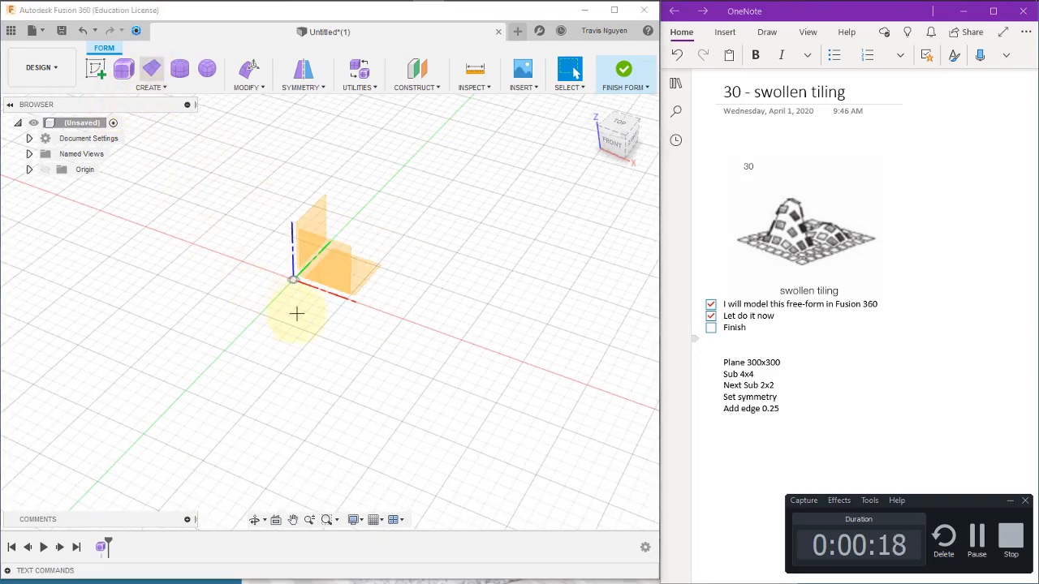
left_click(290, 290)
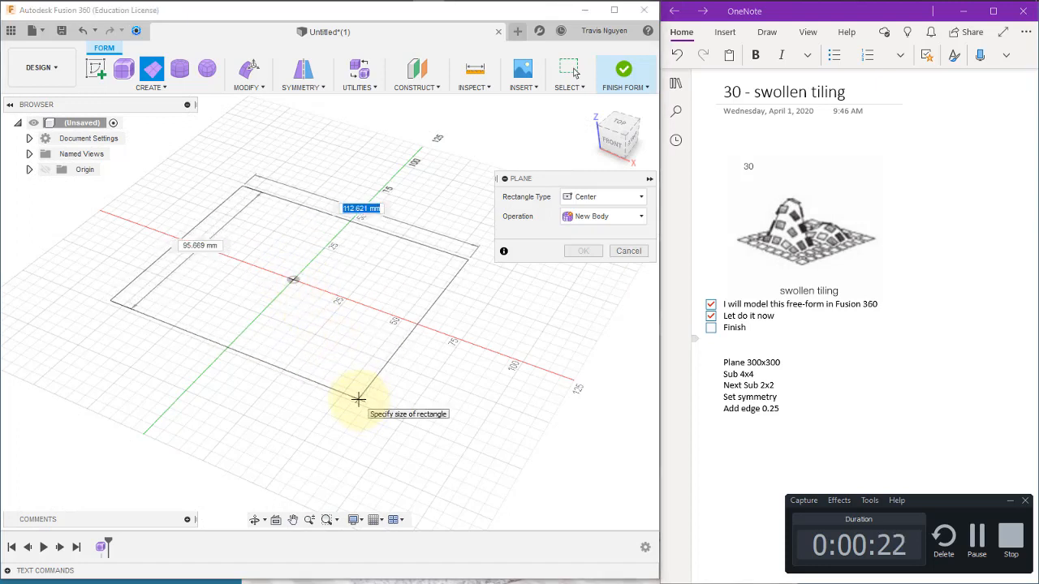
type("300")
key("Tab")
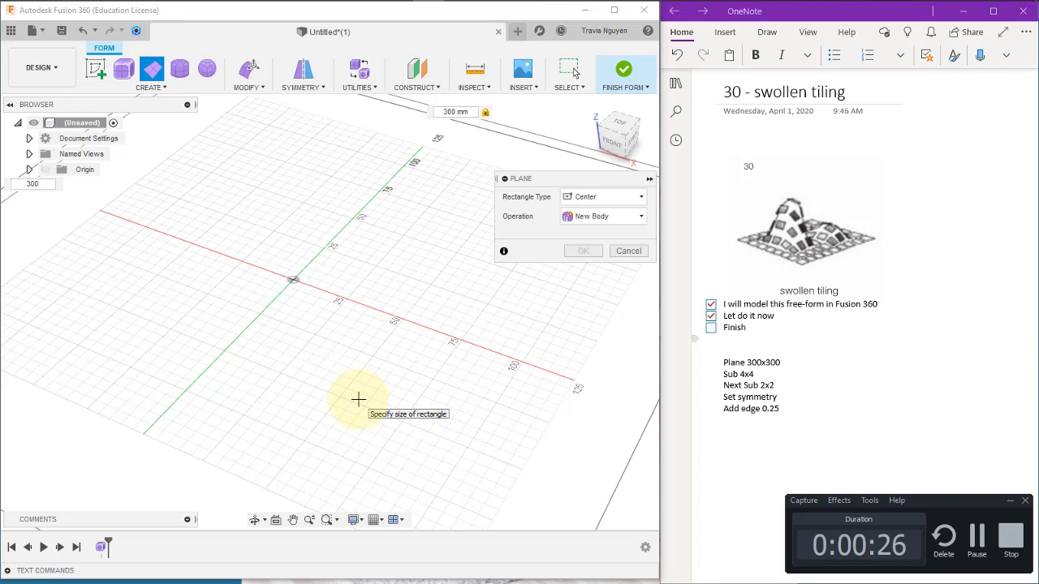
scroll(358, 399, "down", 5)
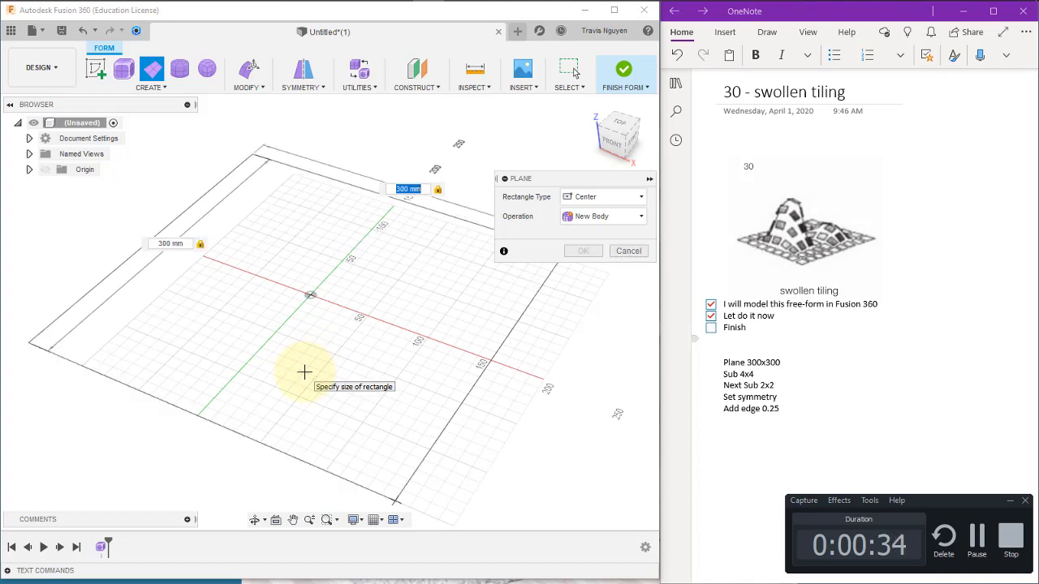
key("Return")
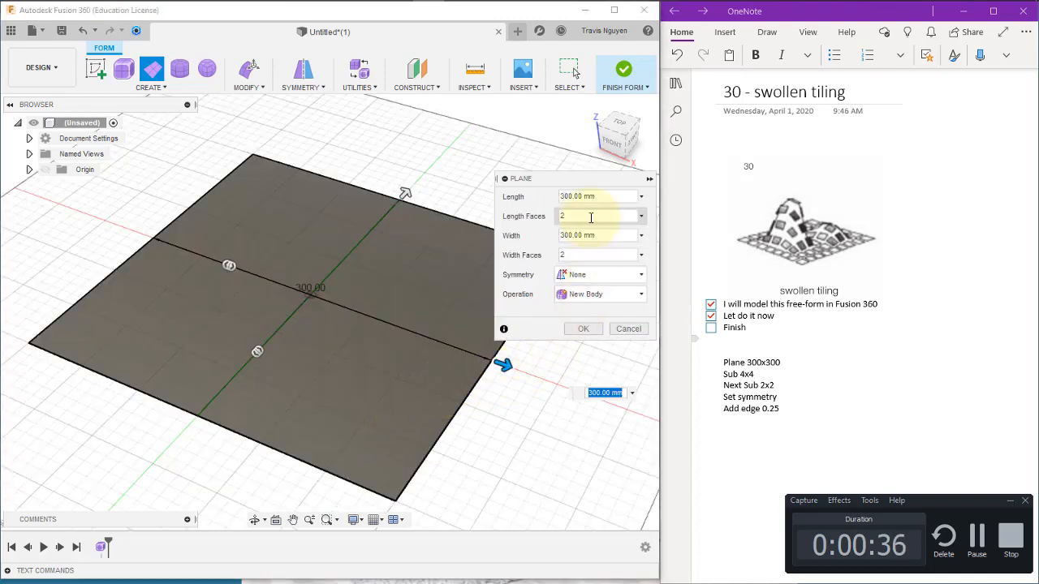
Divide the plane into 4 length faces and 4 width faces and create it
double_click(590, 216)
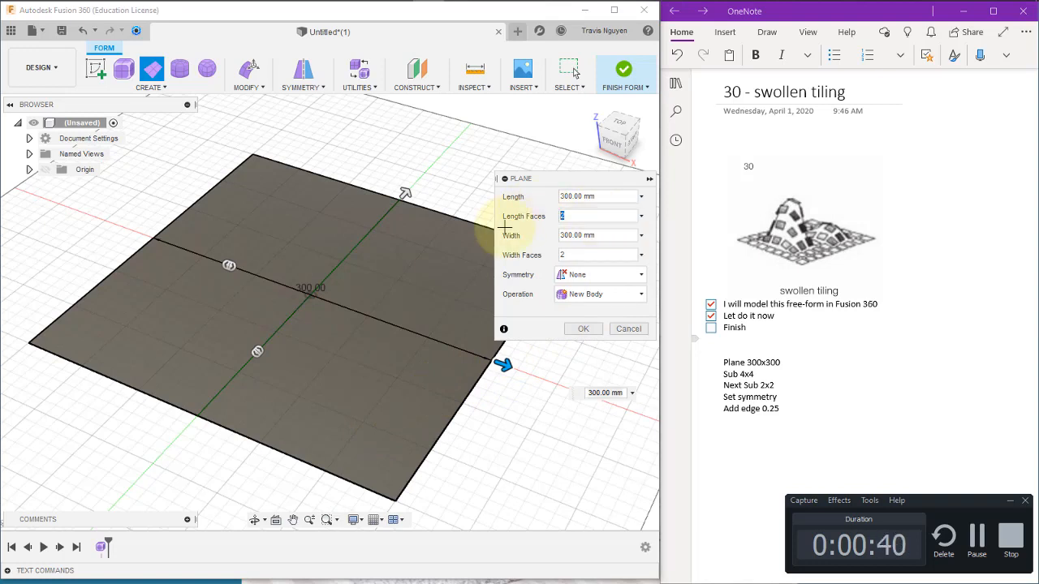
type("4")
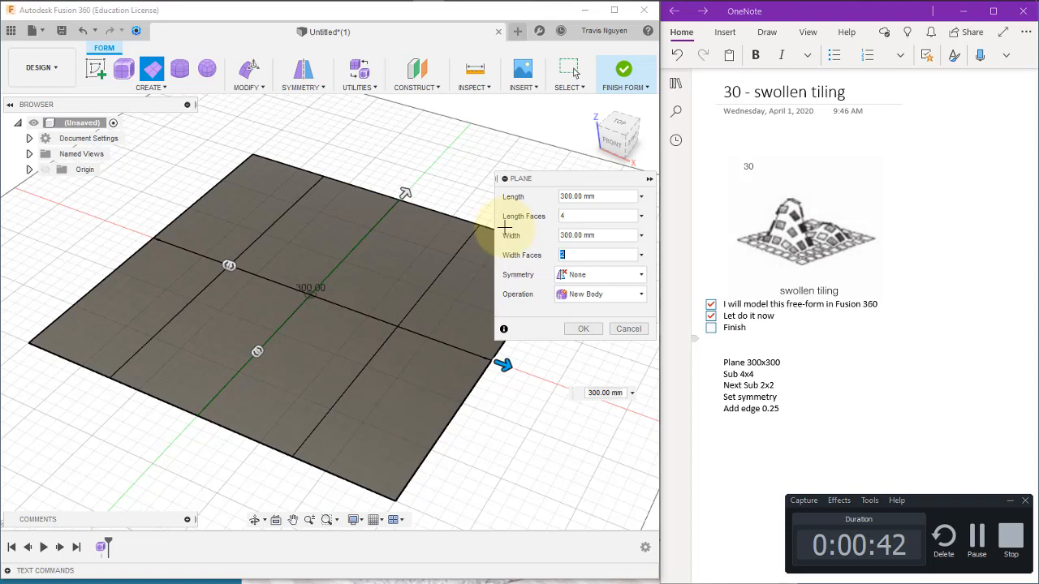
key("Tab")
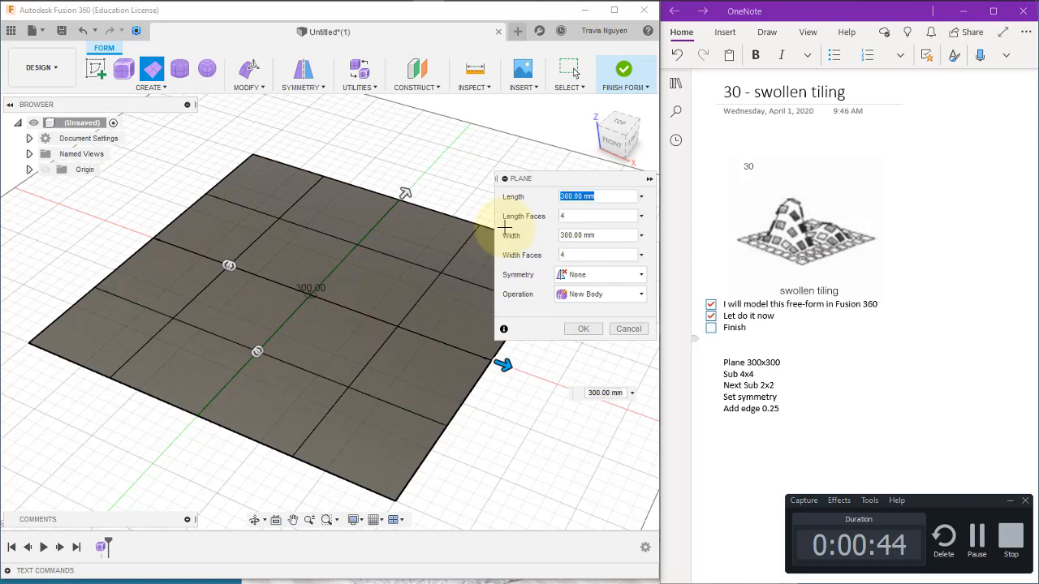
left_click(582, 329)
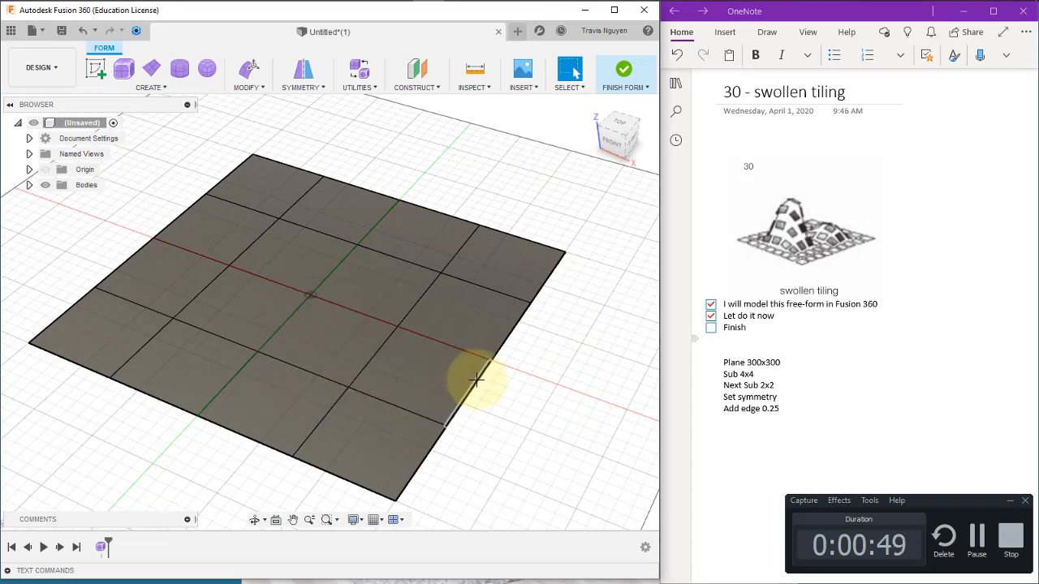
Raise the plane's centre vertex straight up with Edit Form, by about 181 mm and then about another 89 mm, to form a peak
middle_click_drag(516, 414, 508, 398, "shift")
scroll(496, 388, "down", 2)
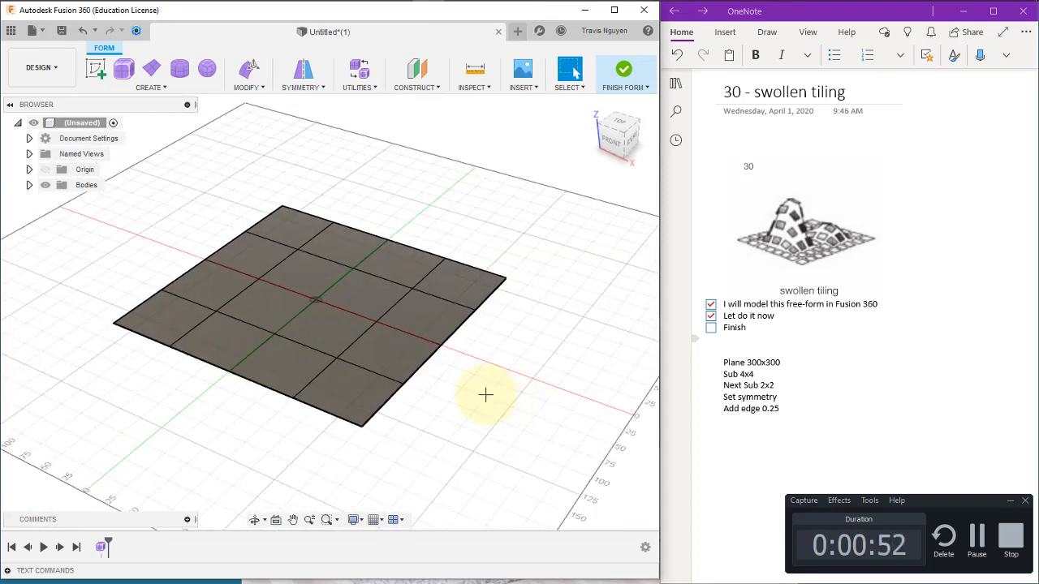
left_click(314, 300)
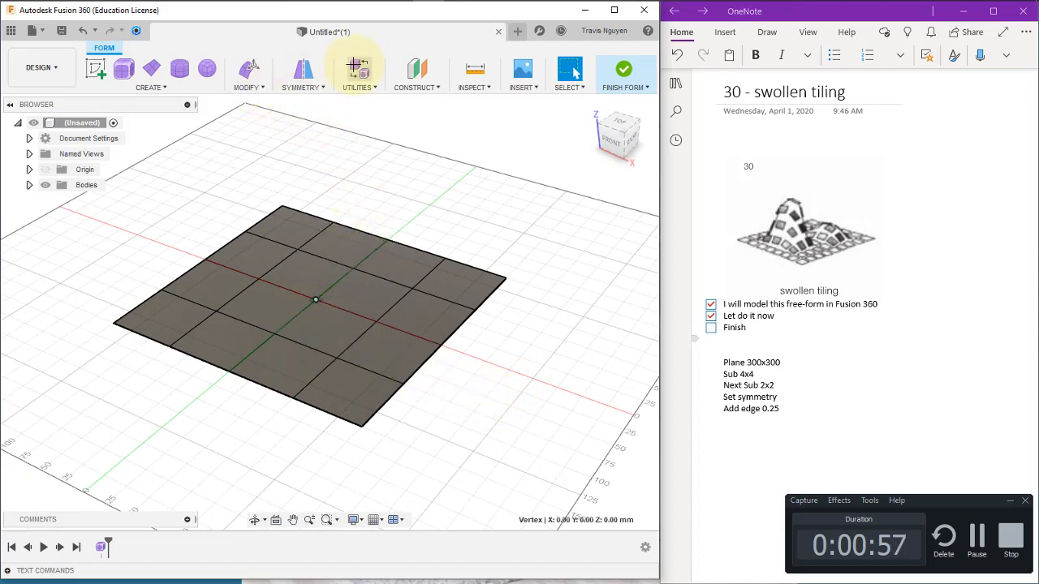
left_click(249, 68)
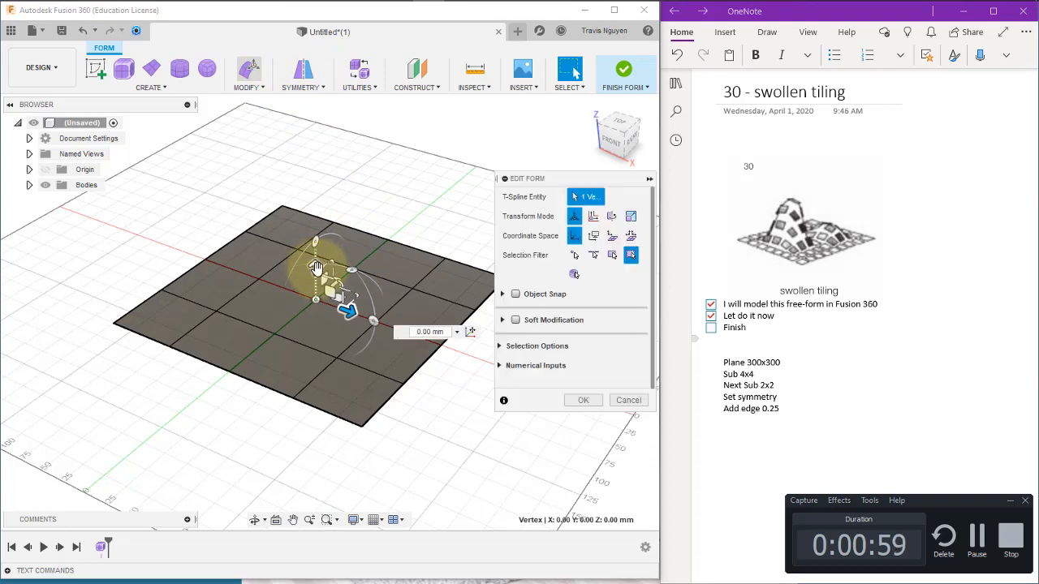
left_click_drag(316, 267, 292, 71)
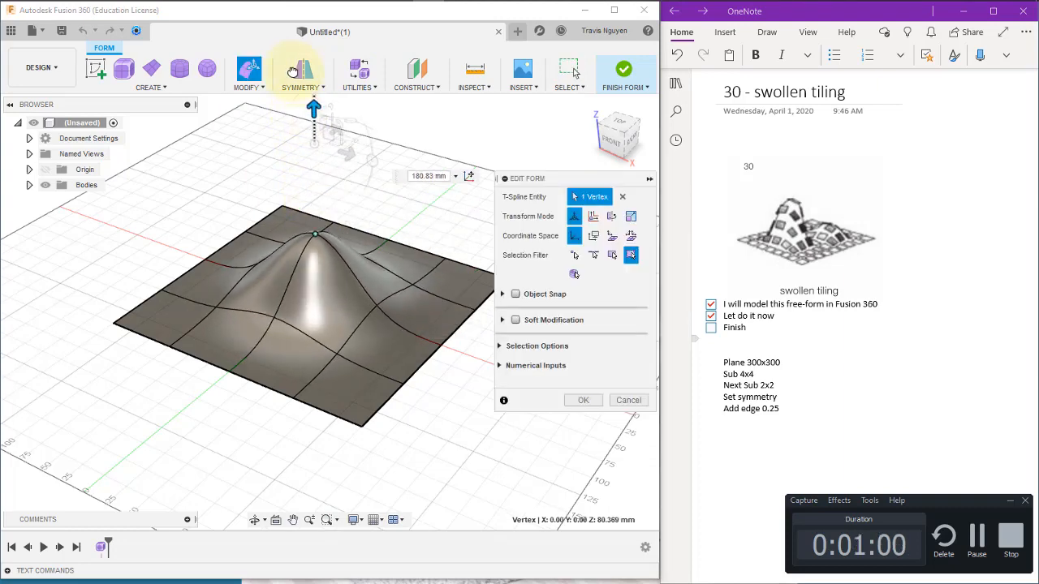
scroll(379, 399, "down", 3)
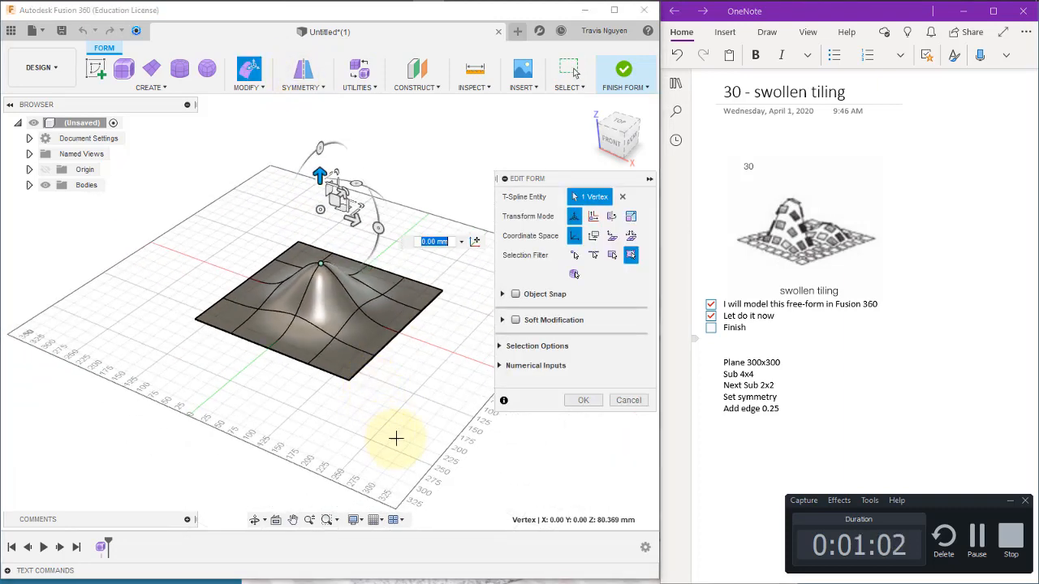
middle_click_drag(396, 438, 388, 418, "shift")
left_click_drag(319, 169, 318, 119)
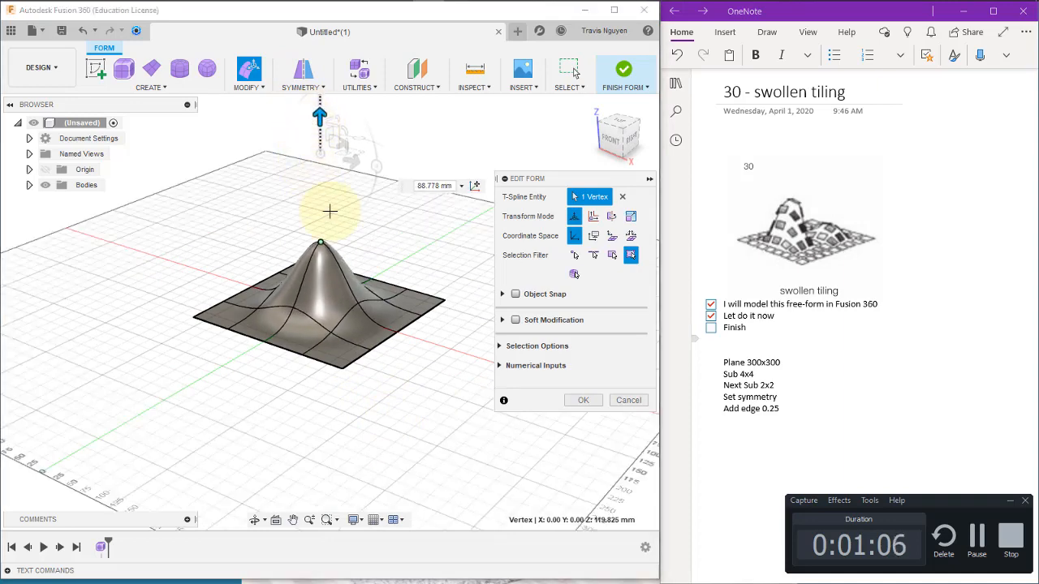
left_click(578, 399)
Subdivide all faces of the form in Exact mode with 2 length faces and 2 width faces specified
scroll(360, 314, "down", 2)
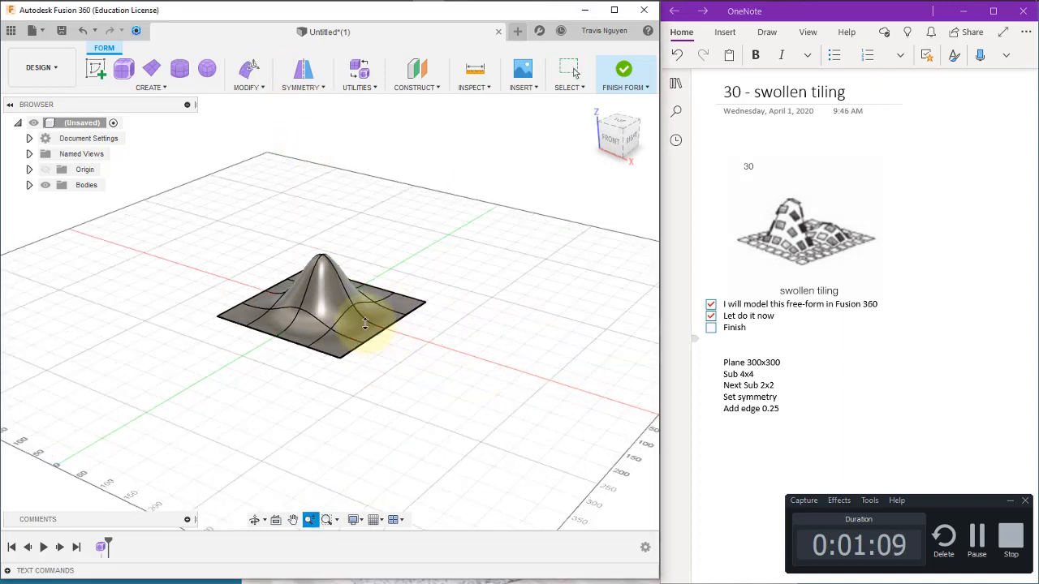
scroll(428, 372, "up", 5)
middle_click_drag(443, 384, 508, 408, "shift")
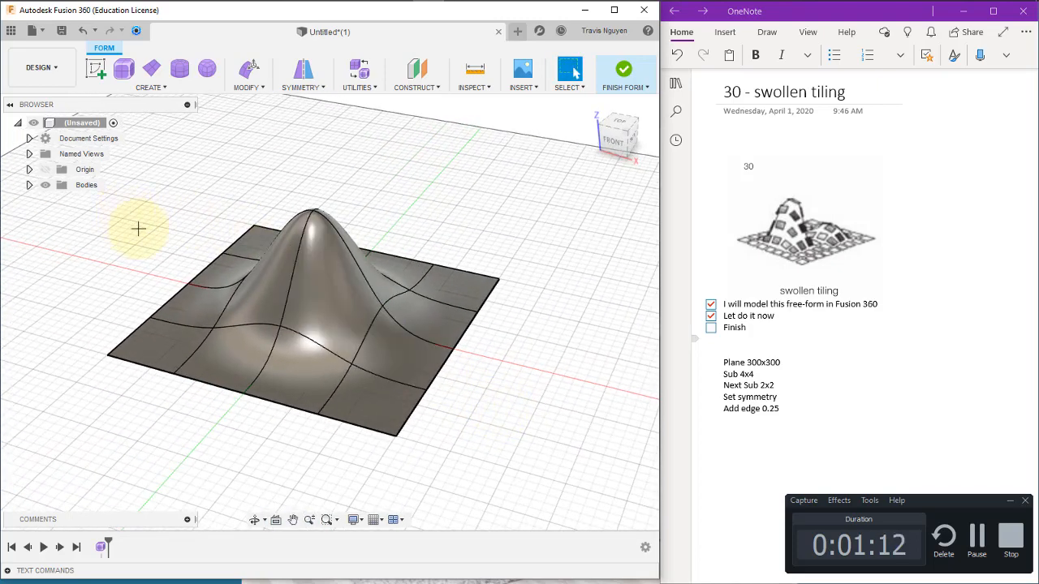
scroll(511, 369, "down", 2)
left_click_drag(140, 210, 497, 435)
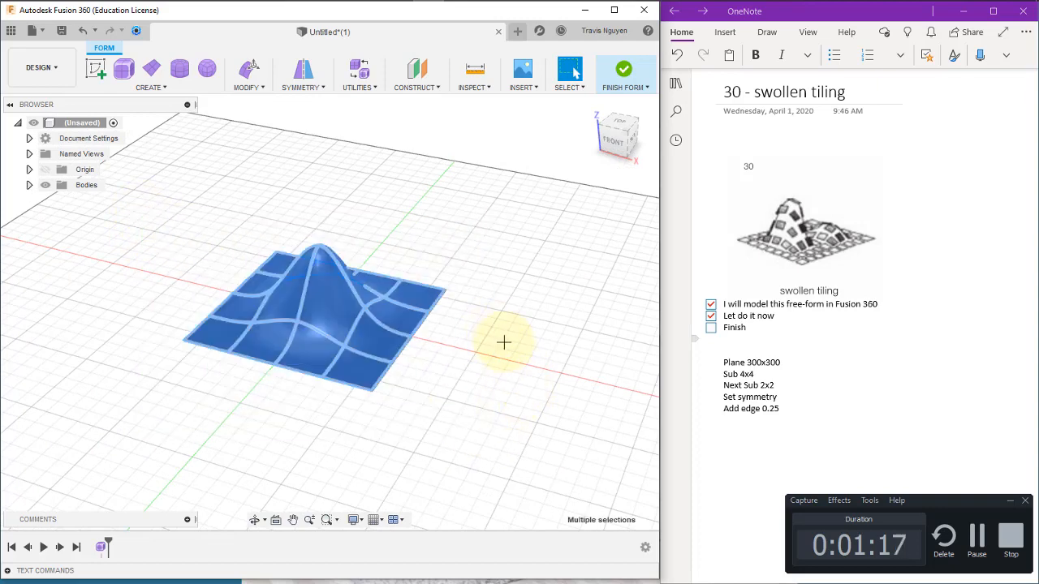
left_click(249, 87)
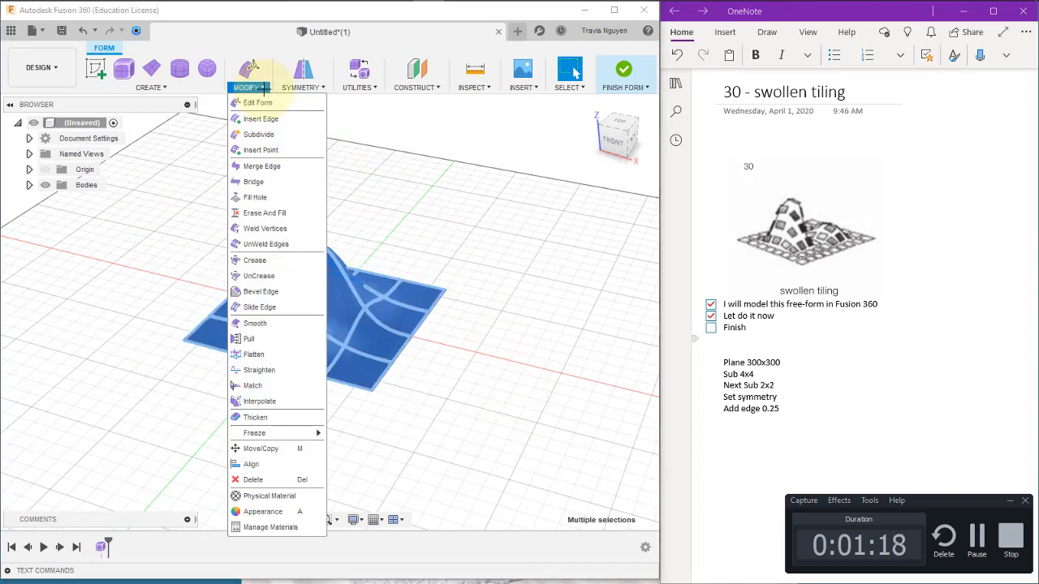
left_click(258, 134)
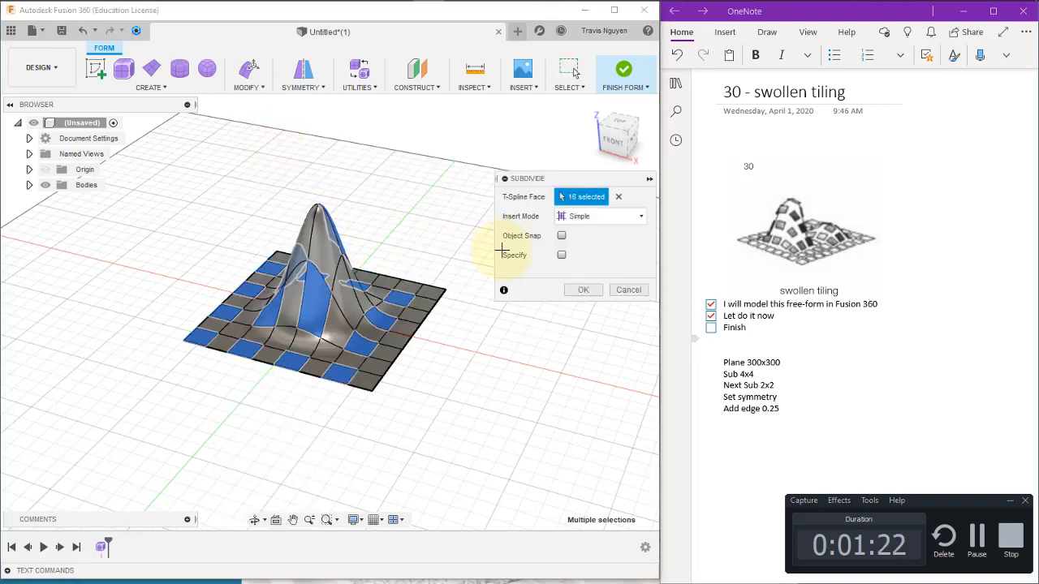
left_click(599, 224)
left_click(588, 247)
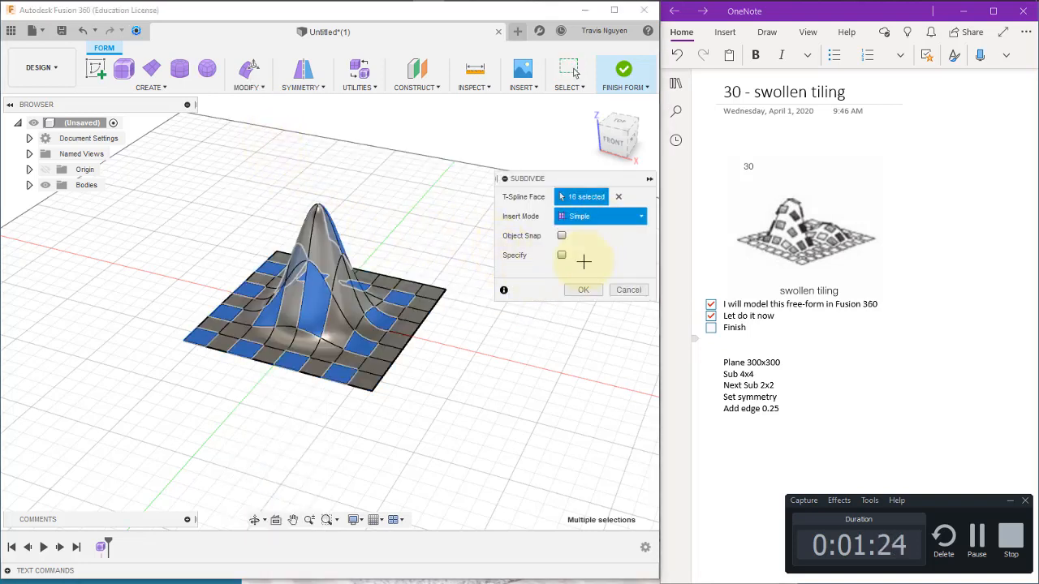
left_click(562, 235)
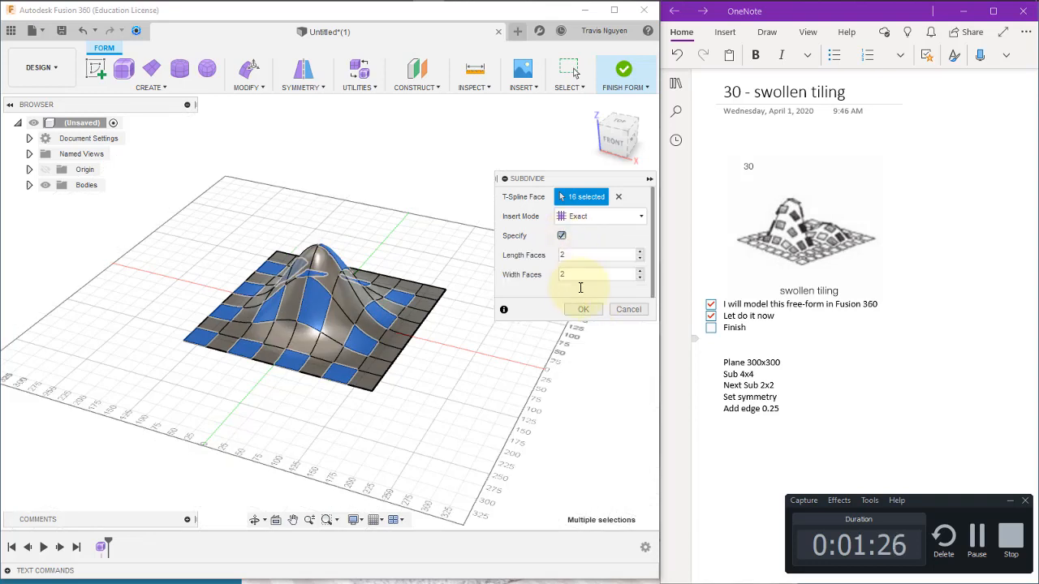
left_click(583, 309)
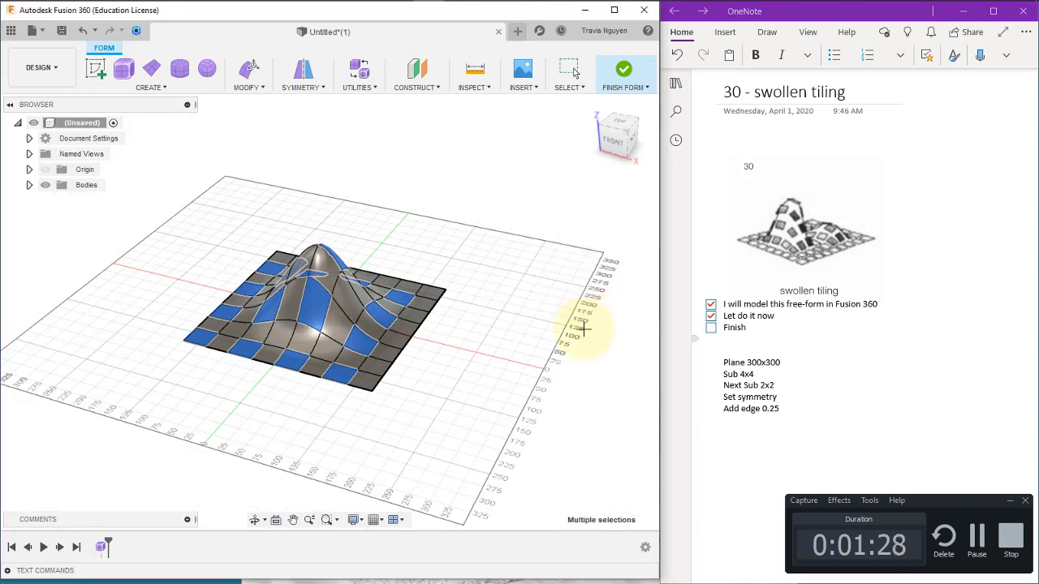
Apply internal mirror symmetry across the centre line along the green axis, using the two adjacent front faces at the peak
scroll(464, 394, "up", 5)
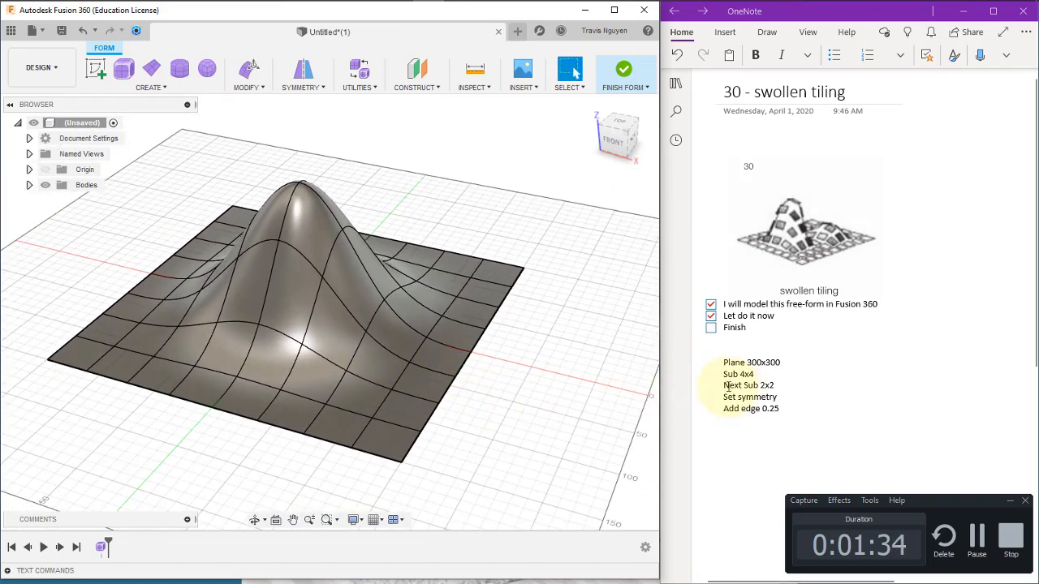
left_click(299, 71)
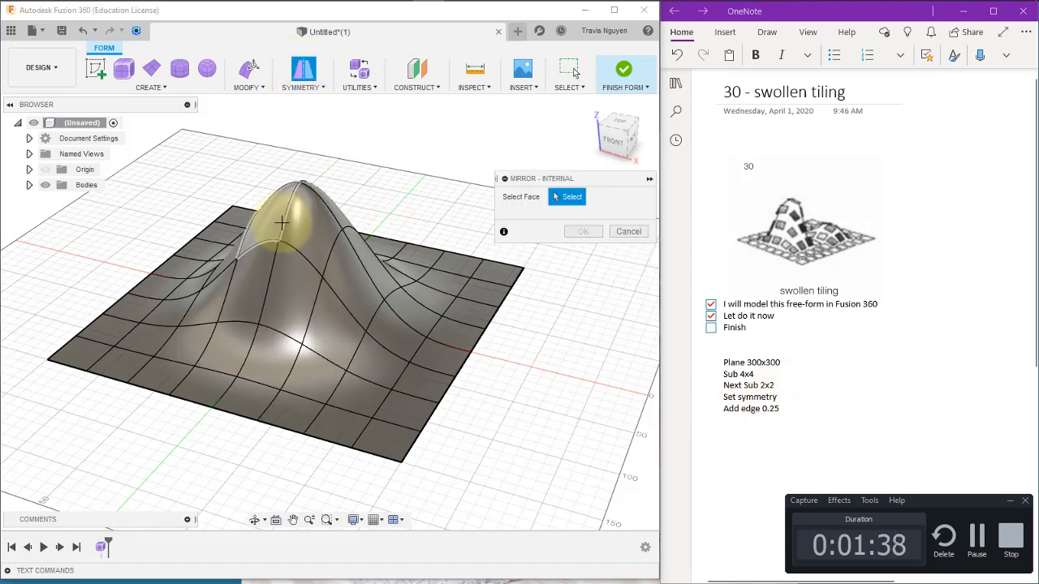
left_click(274, 225)
left_click(317, 239)
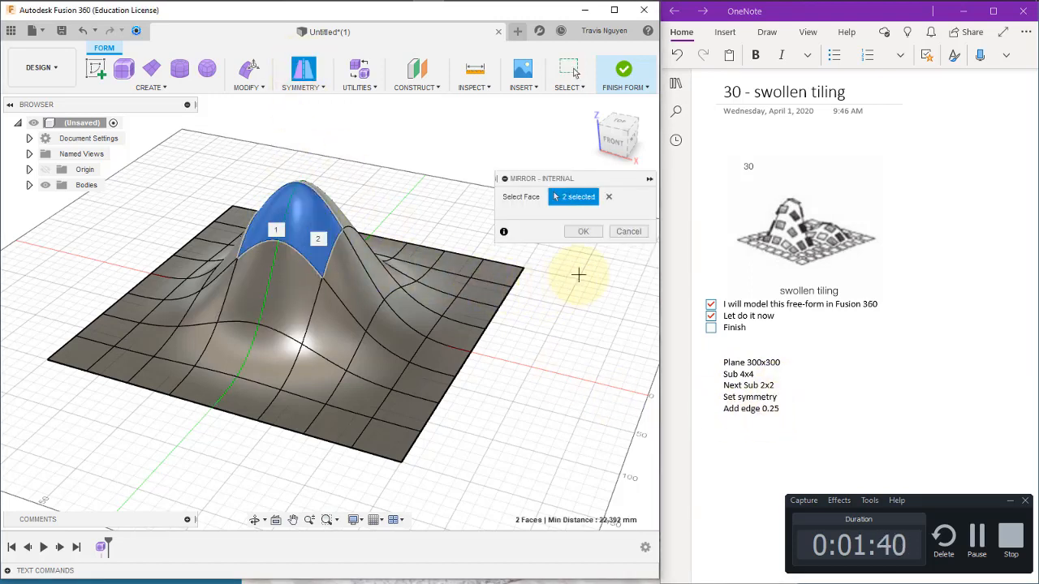
left_click(584, 232)
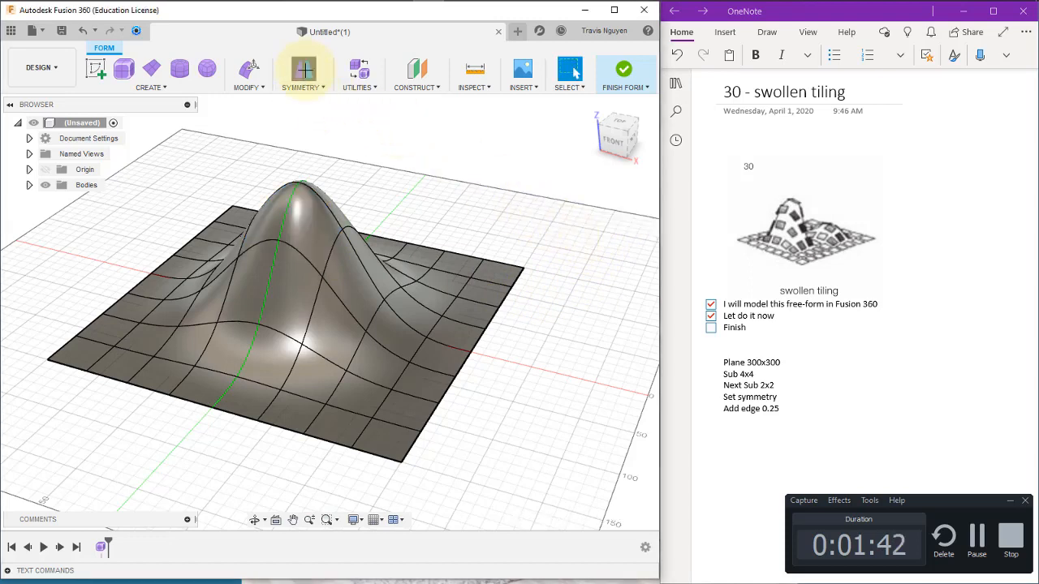
Add a second internal mirror symmetry across the centre line along the red axis, using the adjacent front and back peak faces
left_click(304, 69)
left_click(334, 203)
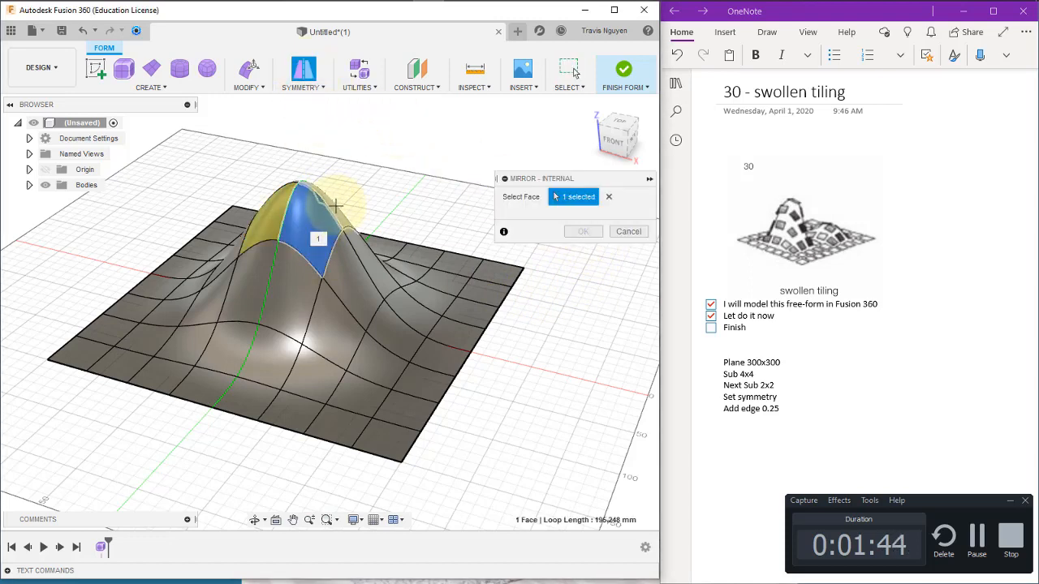
left_click(335, 206)
left_click(583, 233)
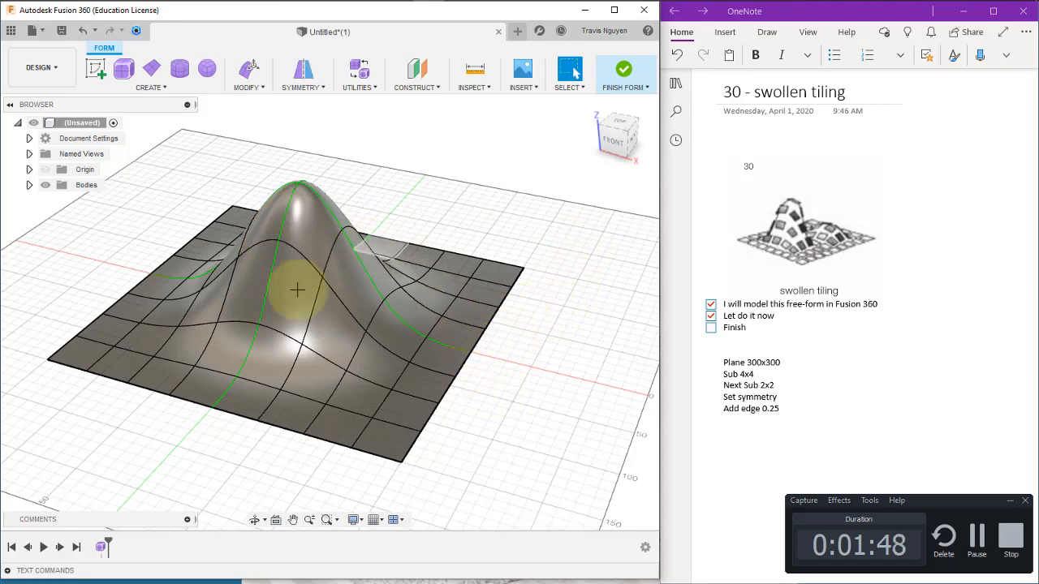
middle_click_drag(271, 454, 312, 451, "shift")
middle_click_drag(401, 449, 382, 410, "shift")
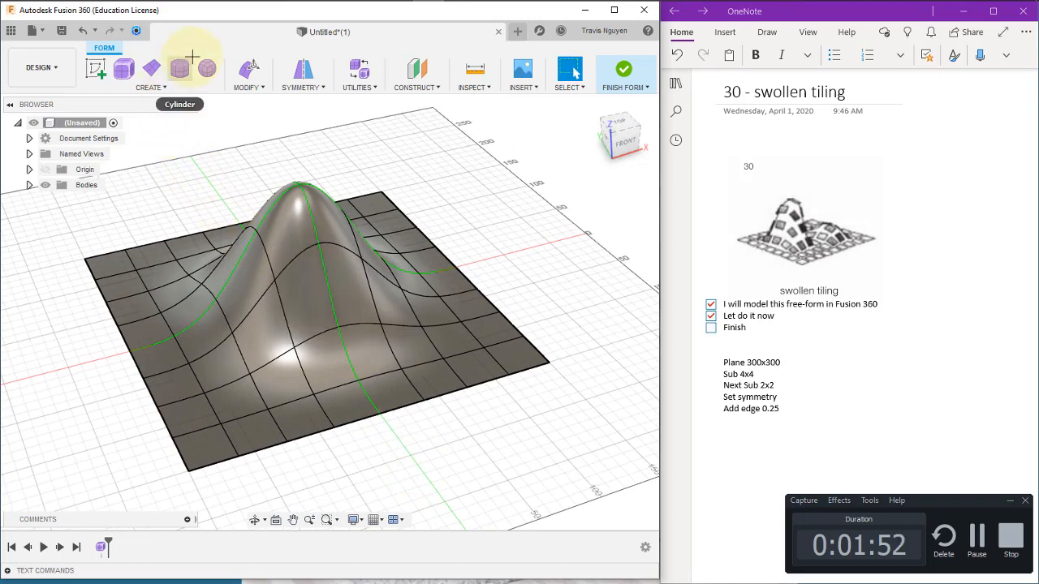
left_click(252, 87)
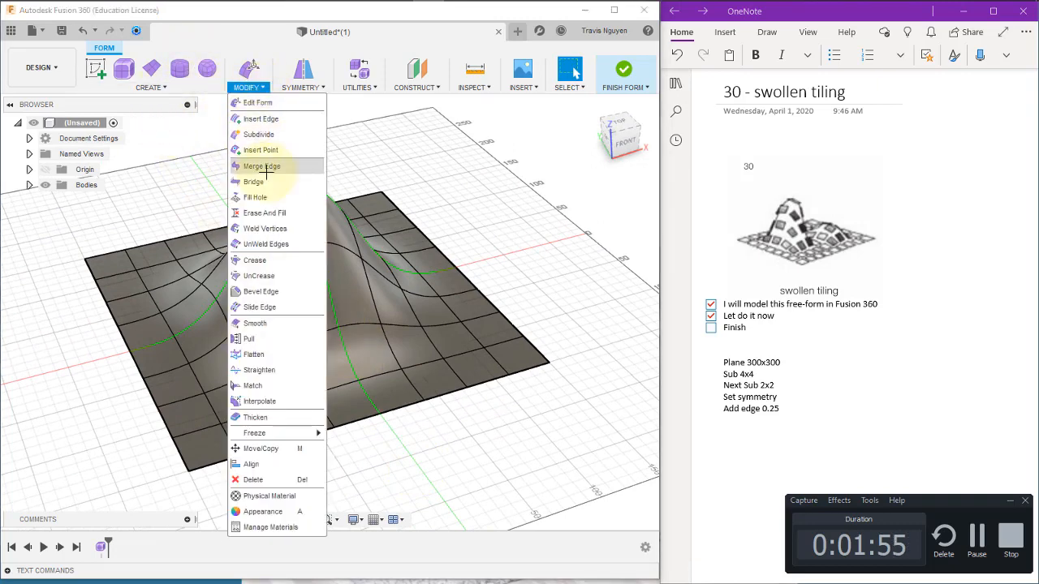
left_click(262, 118)
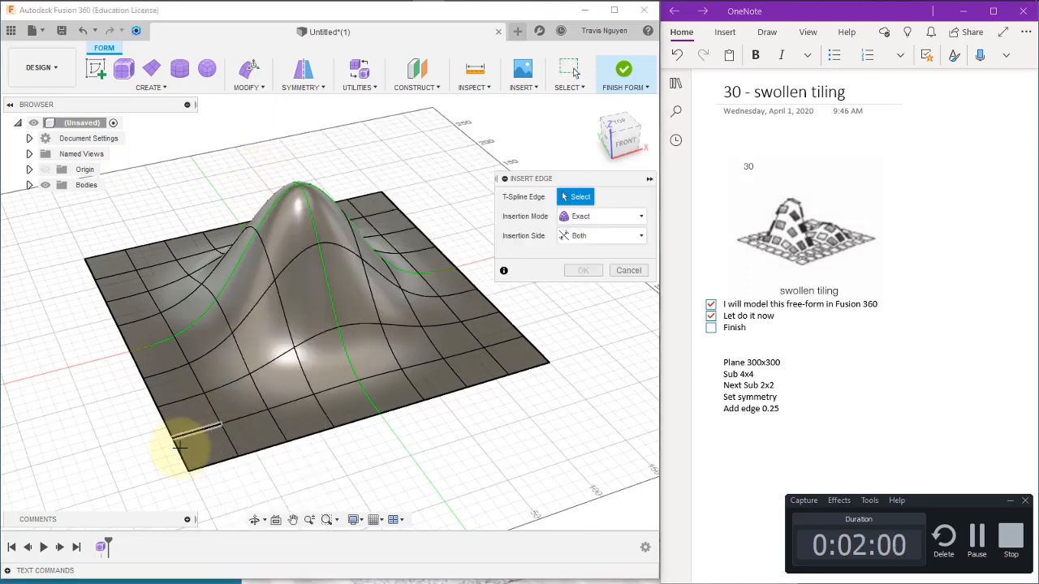
key("Escape")
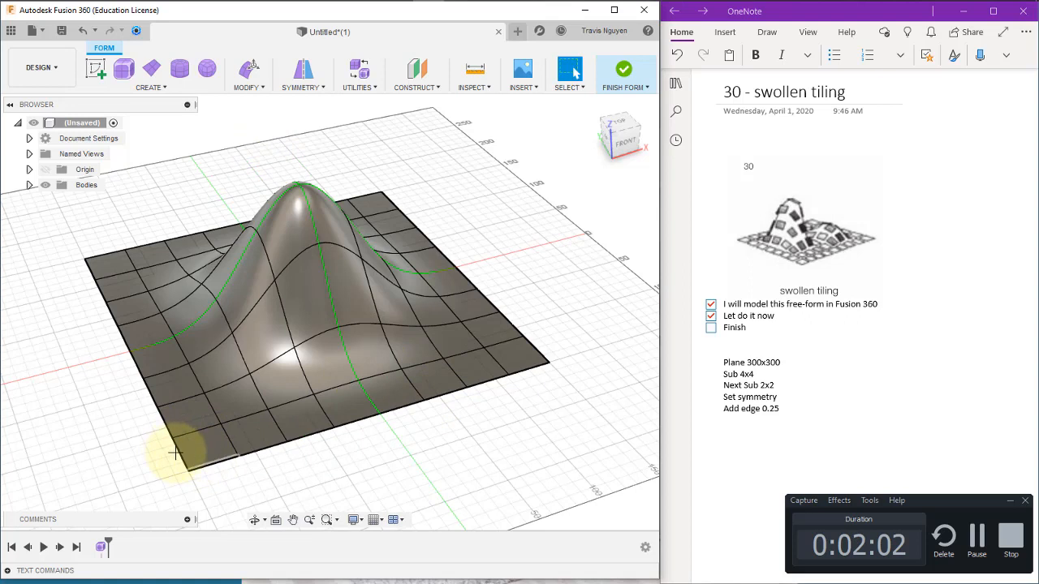
Check both symmetries by selecting a corner face of the plane and examining its mirrored counterparts
left_click(183, 451)
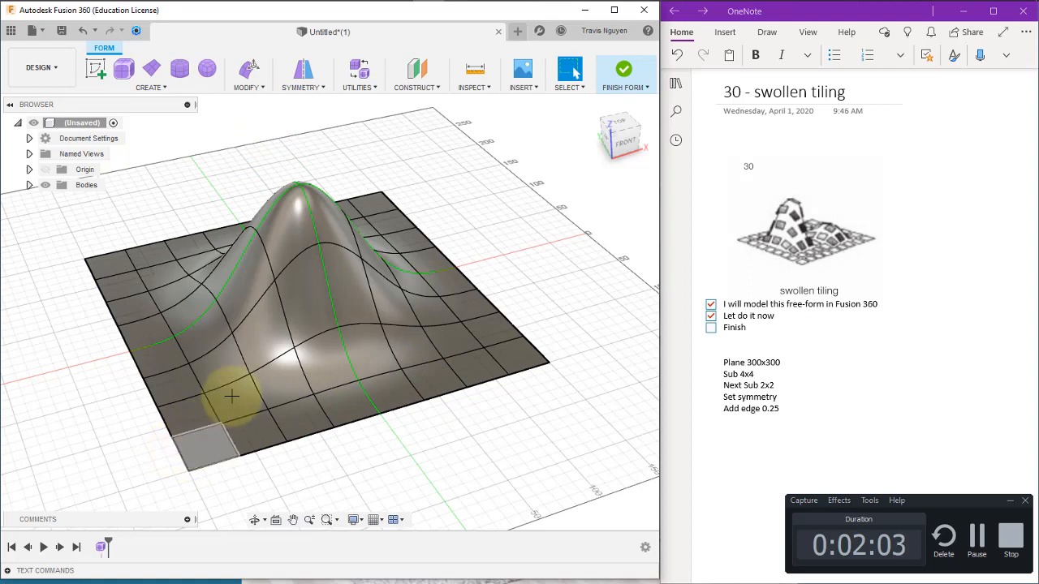
left_click(189, 436)
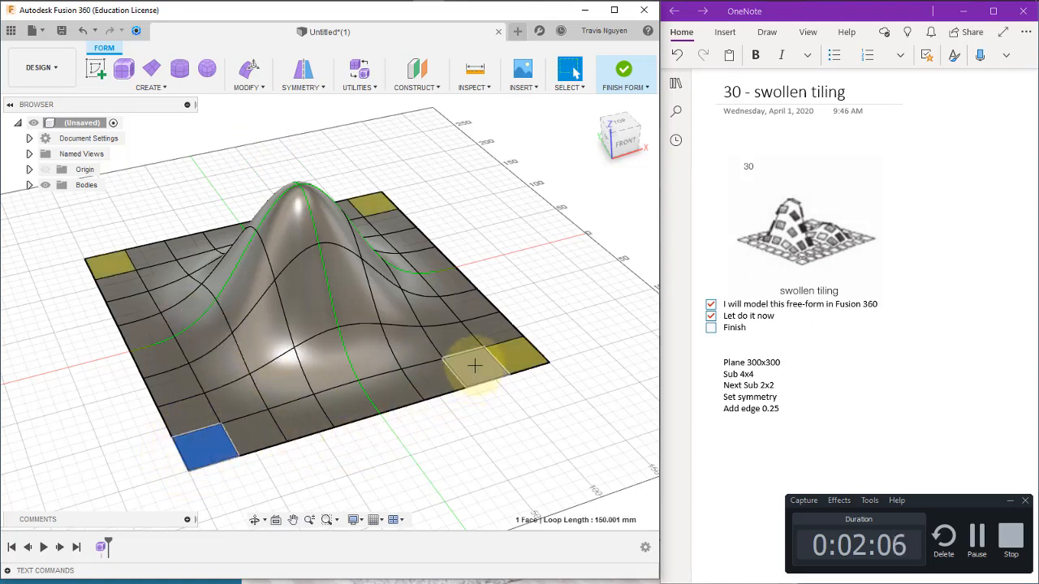
left_click(510, 357)
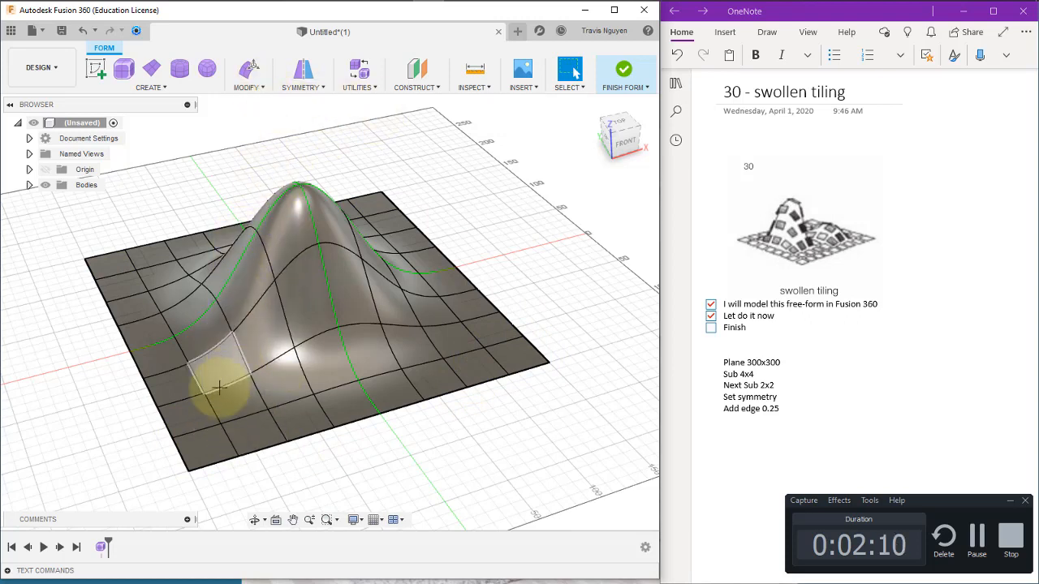
Insert an edge inside the plane's border loop parallel to the green axis, in Exact mode with side Both at location 0.25
double_click(164, 422)
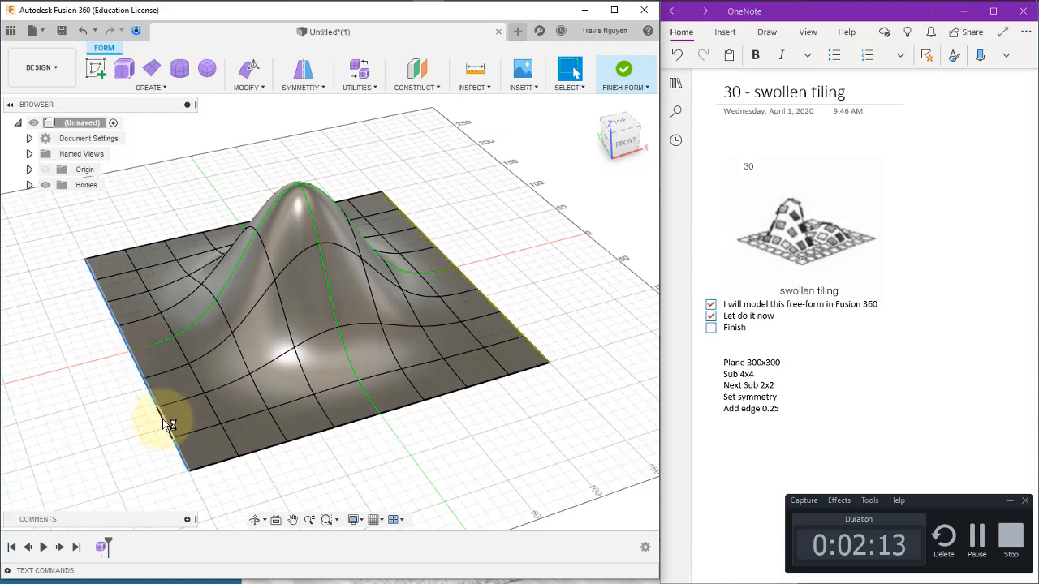
left_click(241, 87)
left_click(243, 86)
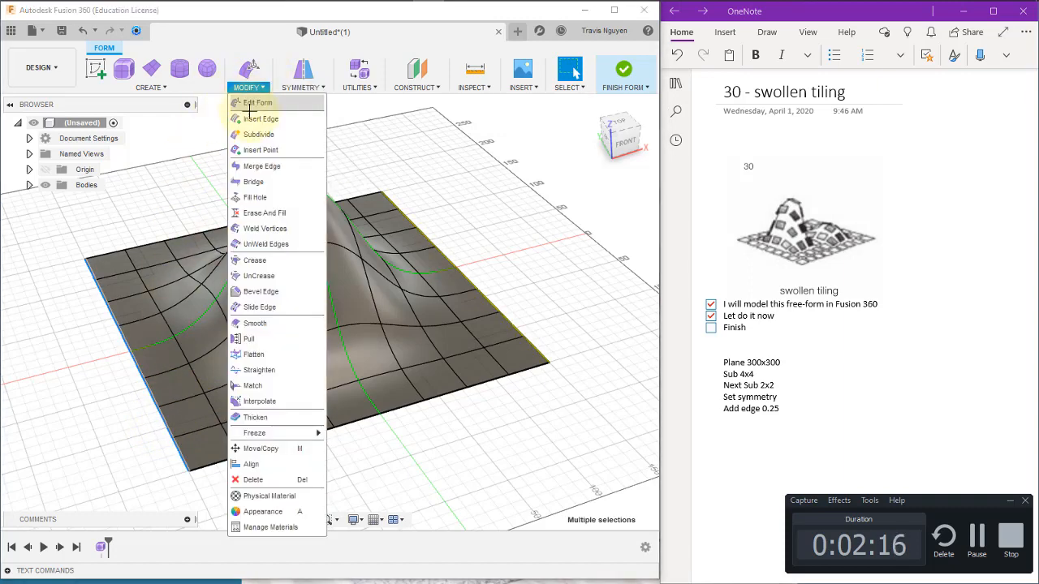
left_click(254, 119)
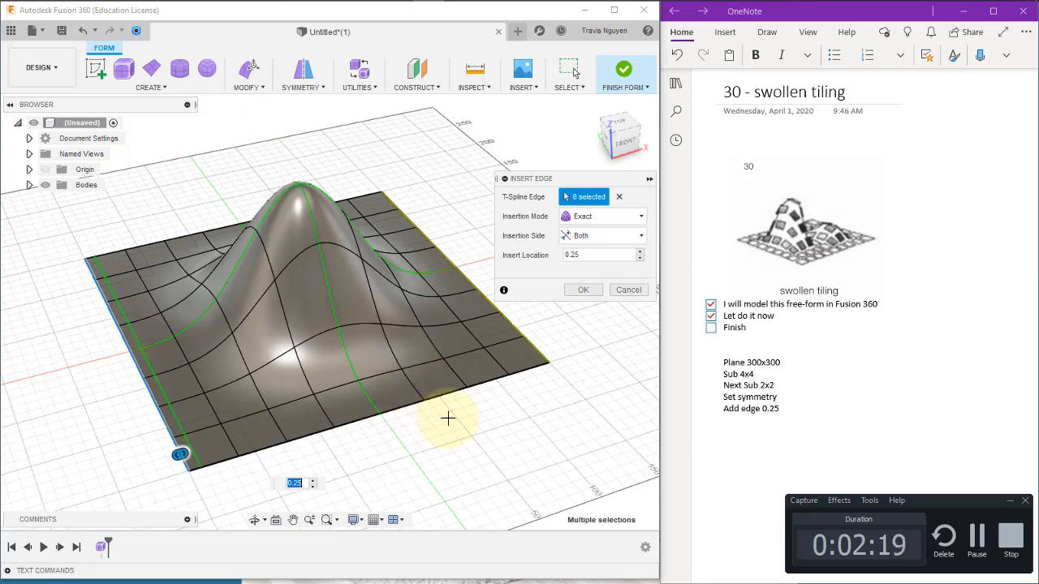
left_click(585, 291)
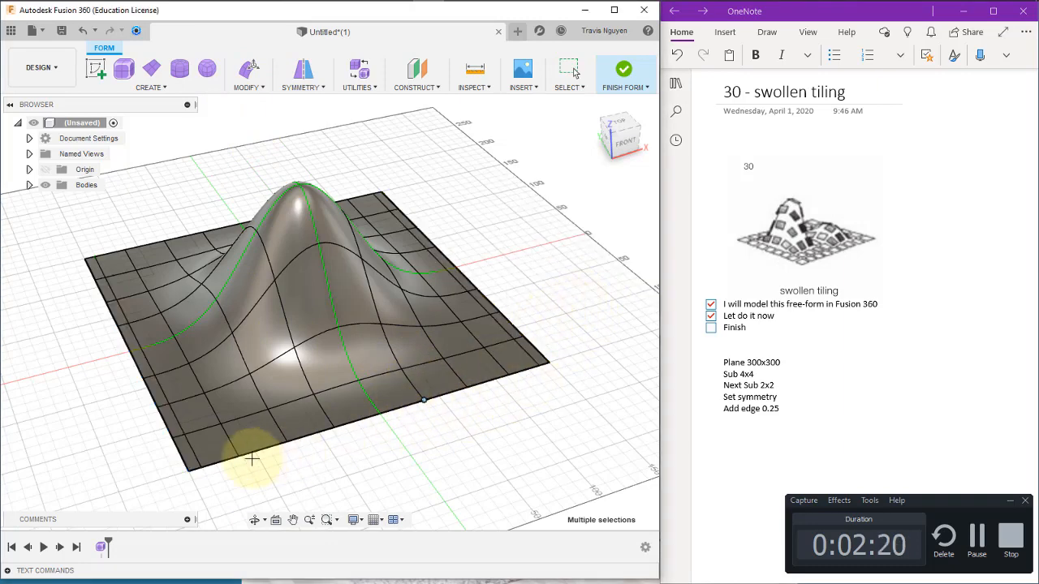
Try to insert a Single-side edge at 0.25 on the border side of the first original interior loop parallel to the green axis
double_click(230, 438)
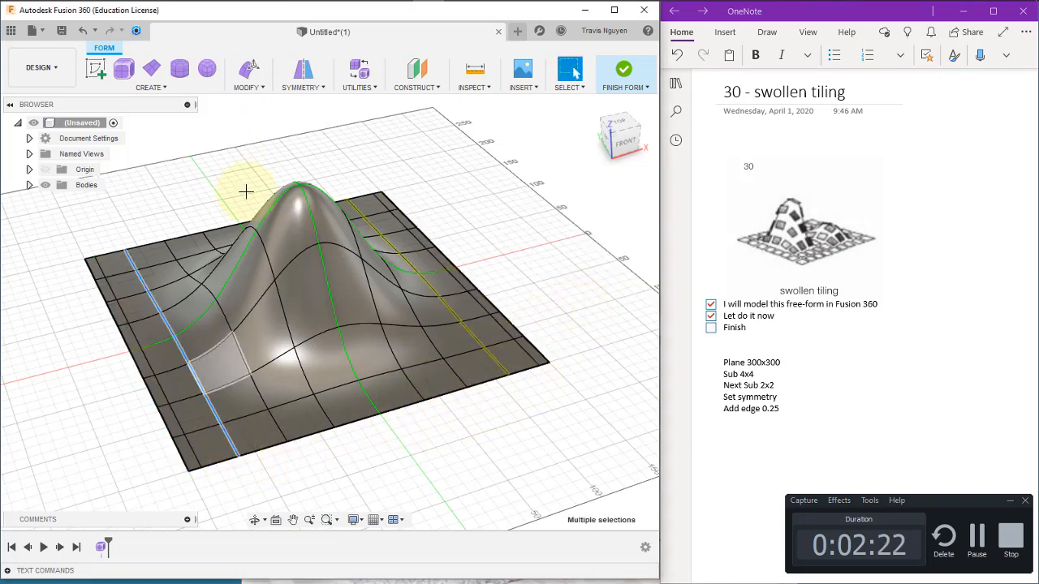
left_click(244, 87)
left_click(246, 120)
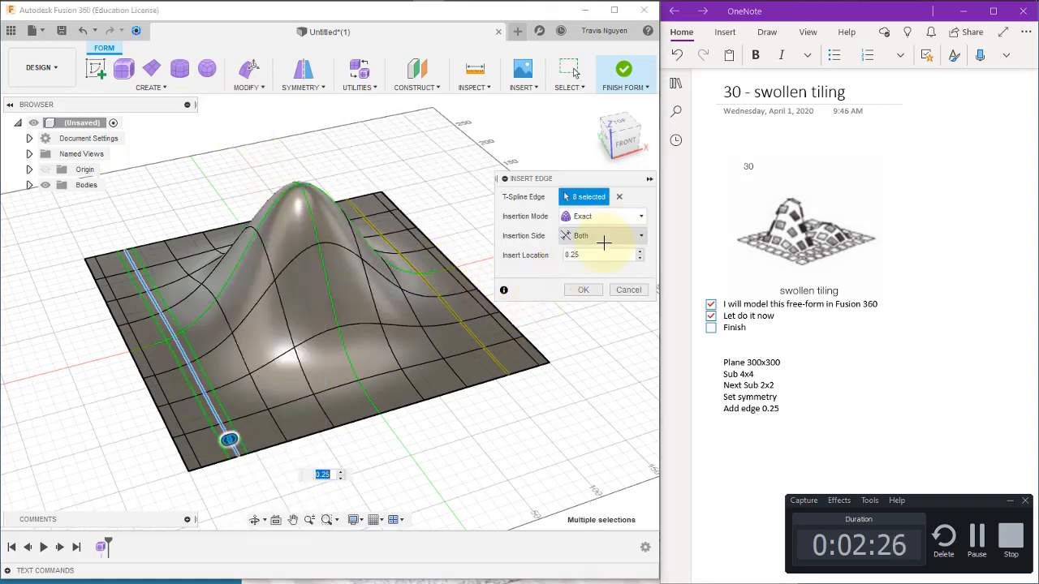
left_click(604, 236)
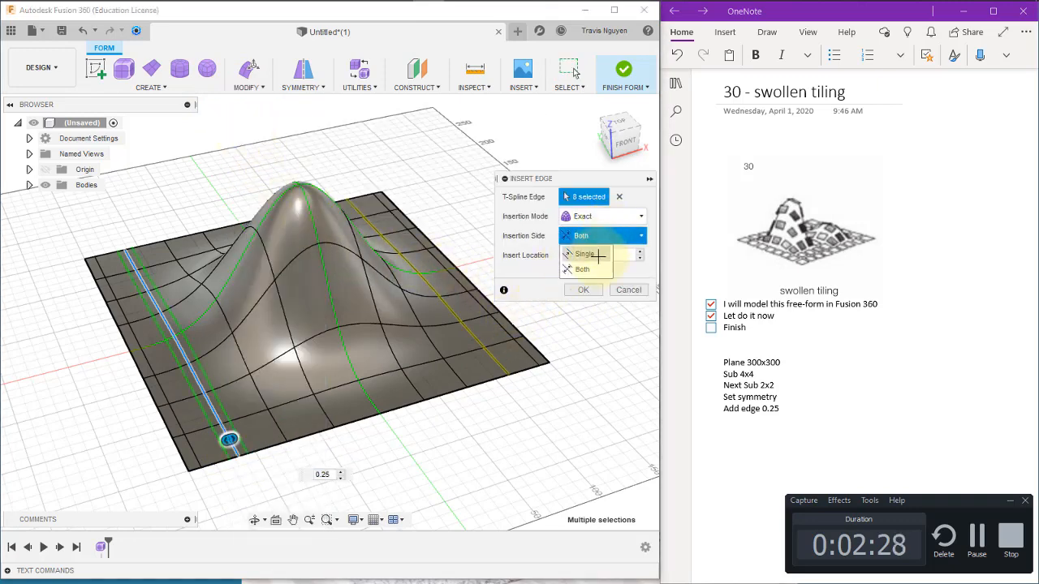
left_click(589, 267)
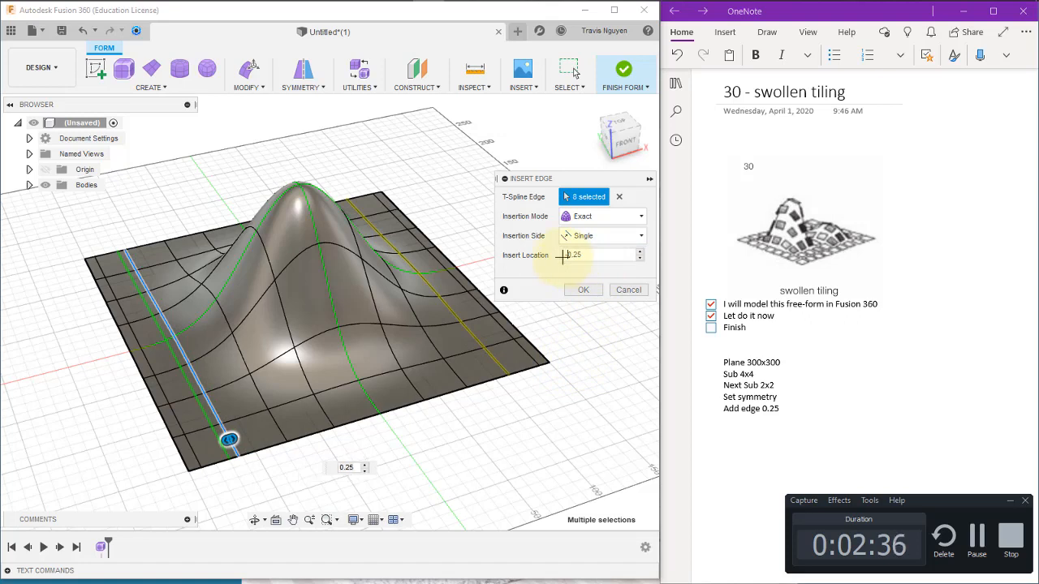
key("Return")
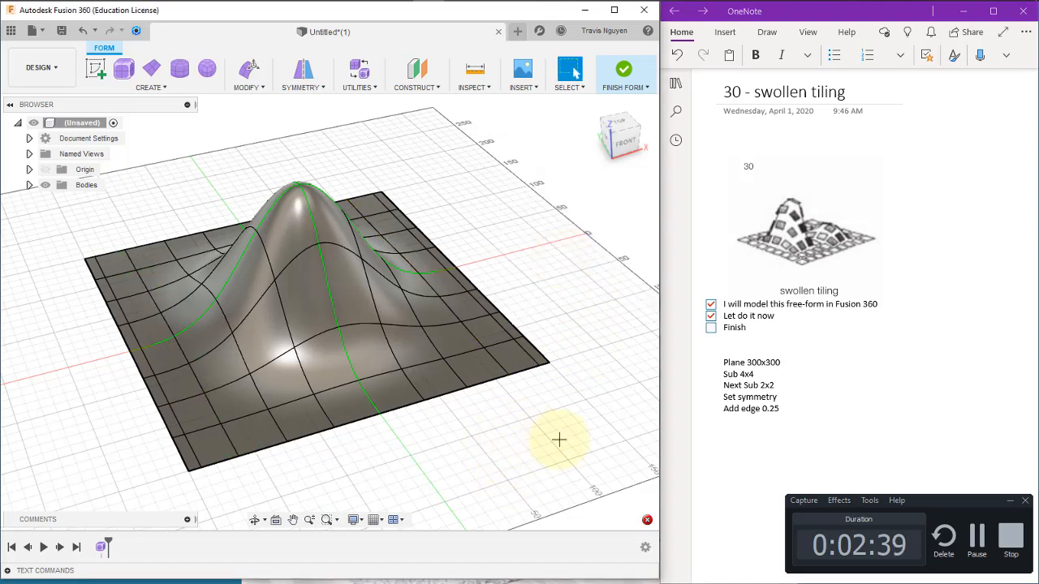
Insert a Single-side Exact edge at 0.25 on the peak side of the first original interior loop parallel to the green axis
middle_click_drag(476, 441, 476, 343, "shift")
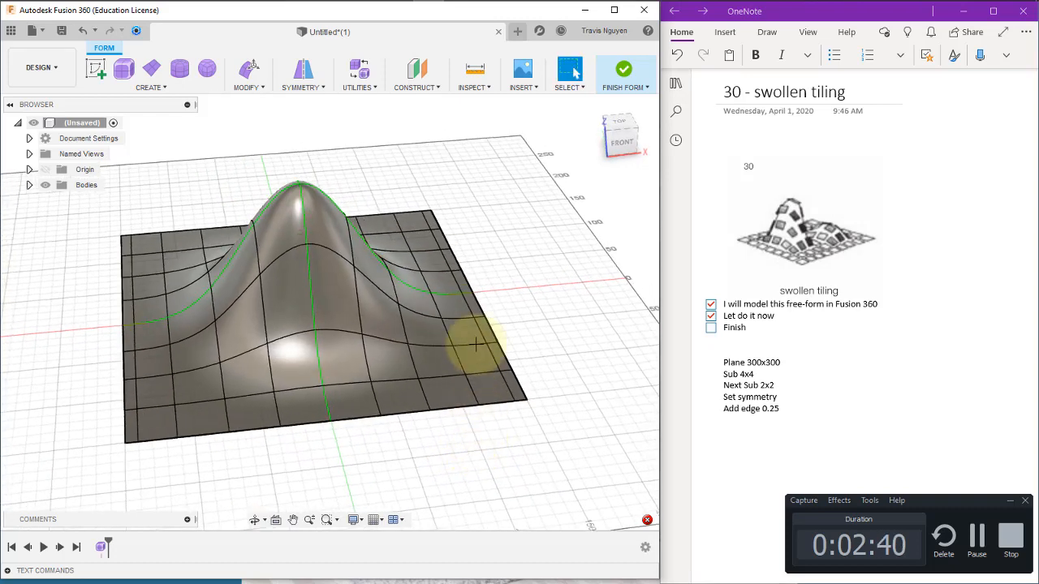
left_click(252, 84)
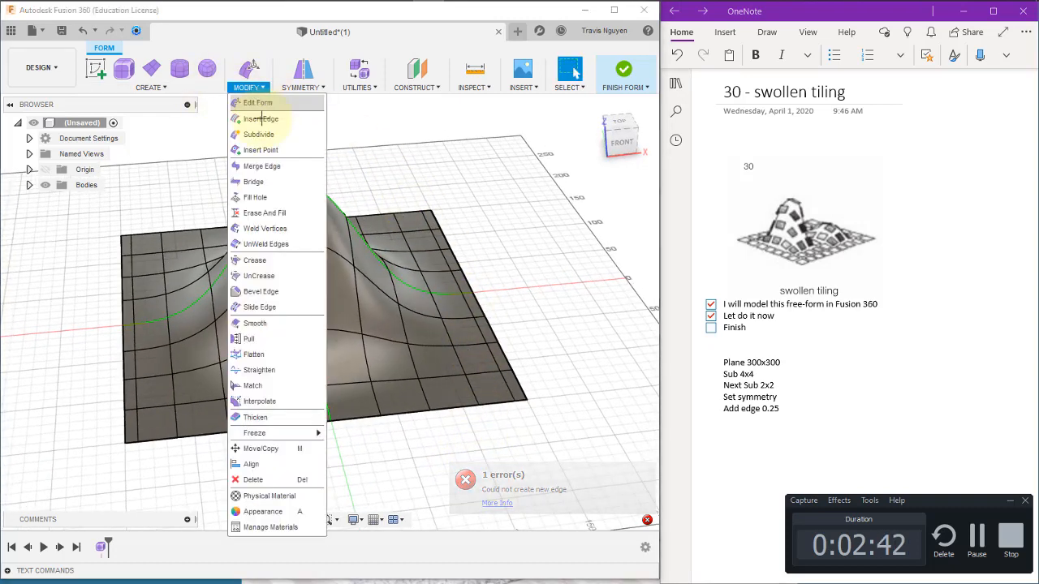
left_click(262, 119)
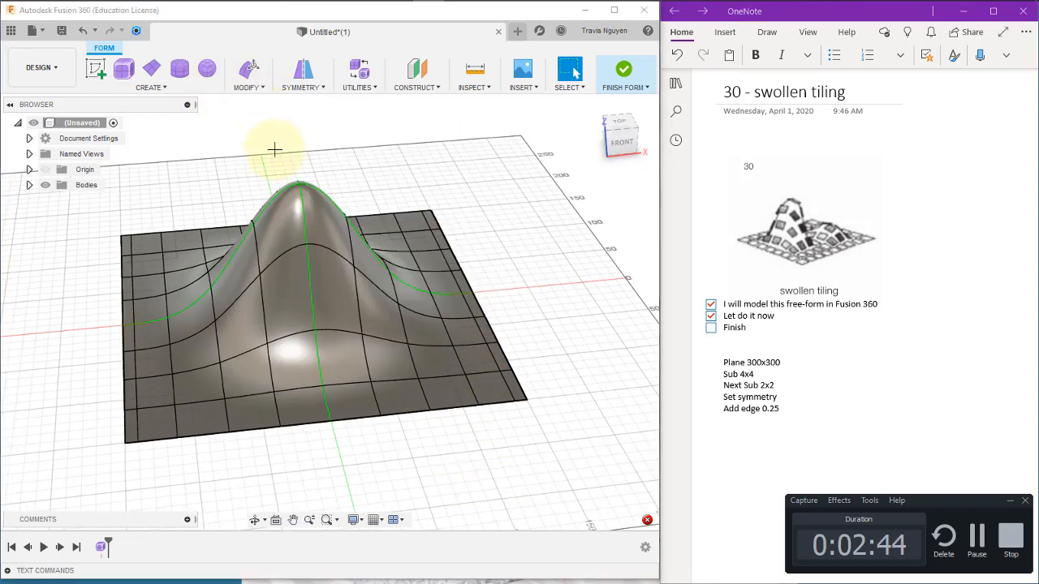
double_click(471, 390)
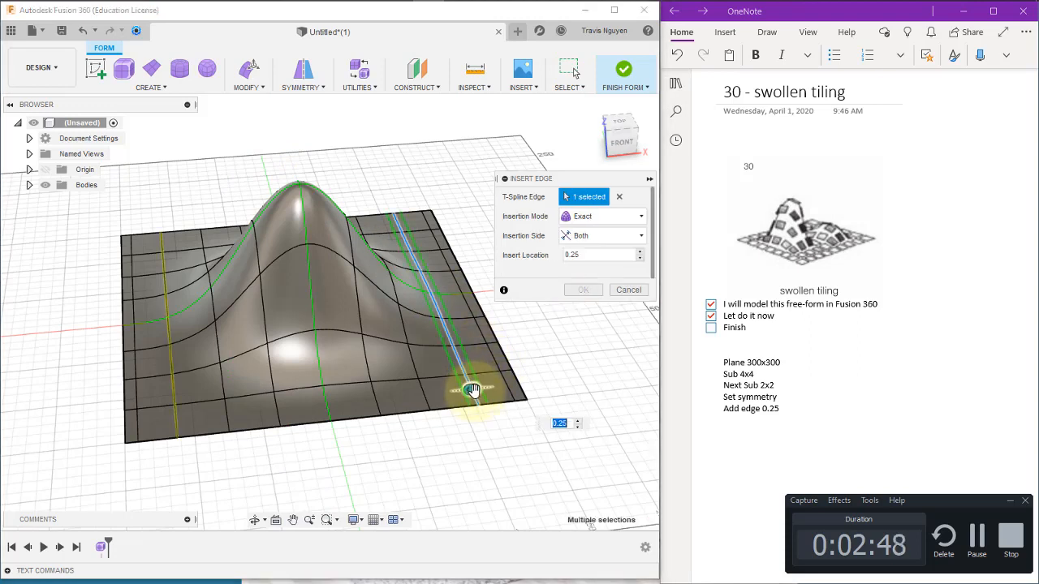
left_click(608, 236)
left_click(595, 250)
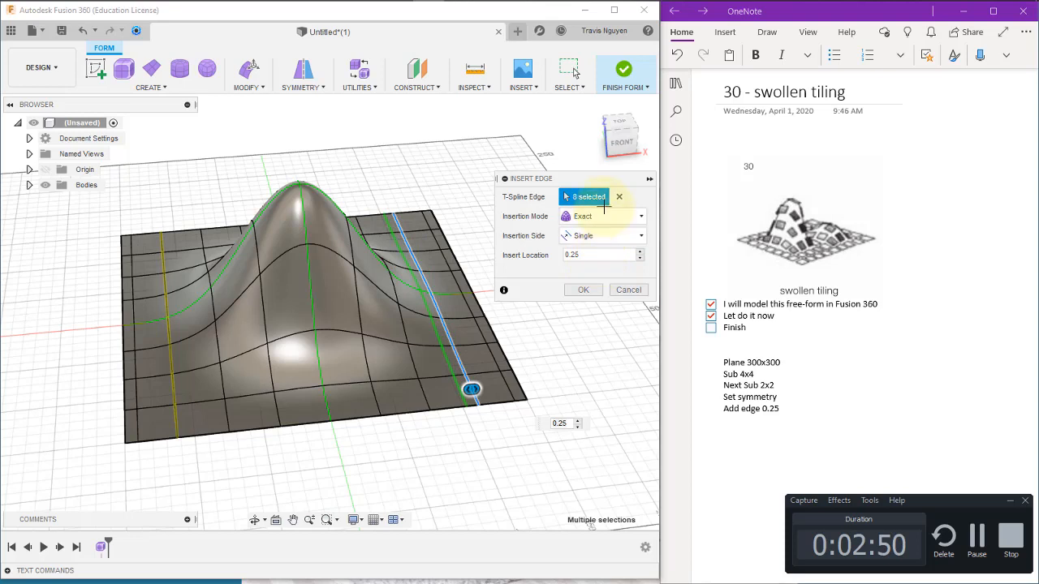
left_click(589, 290)
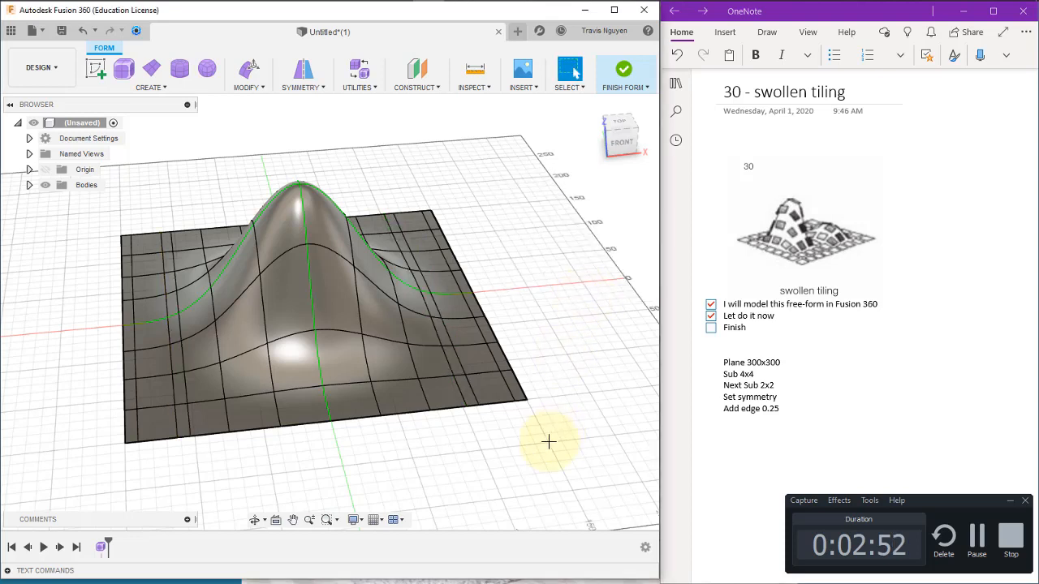
Insert an edge at 0.25 on the peak side of the second original interior loop parallel to the green axis
double_click(424, 395)
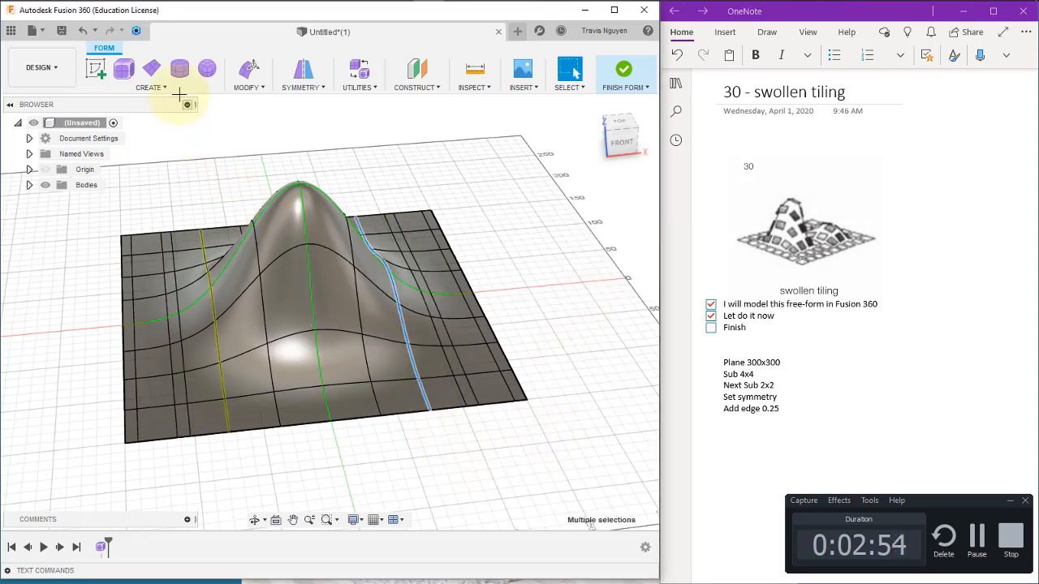
left_click(243, 88)
left_click(257, 102)
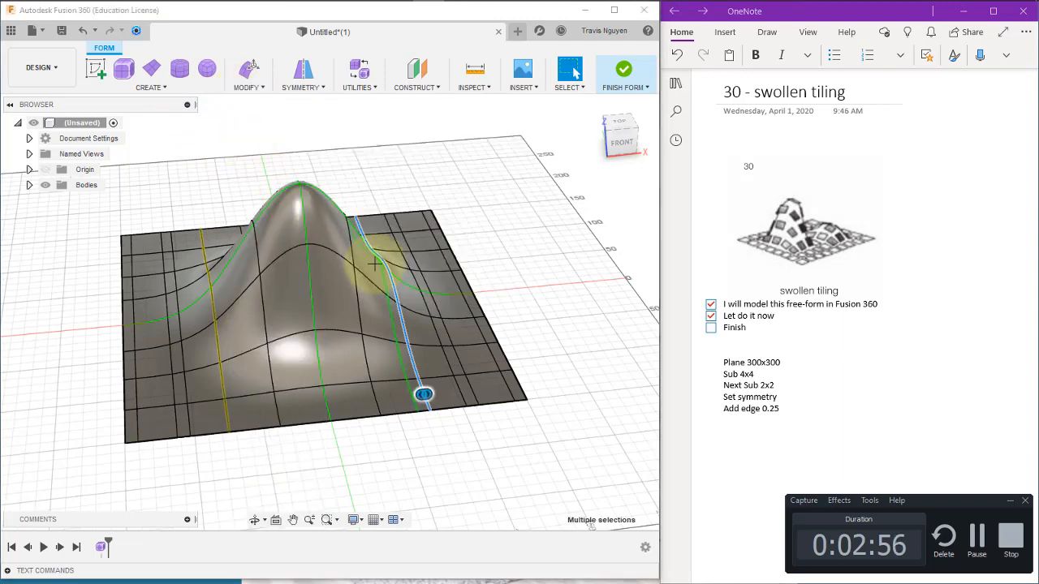
left_click(590, 291)
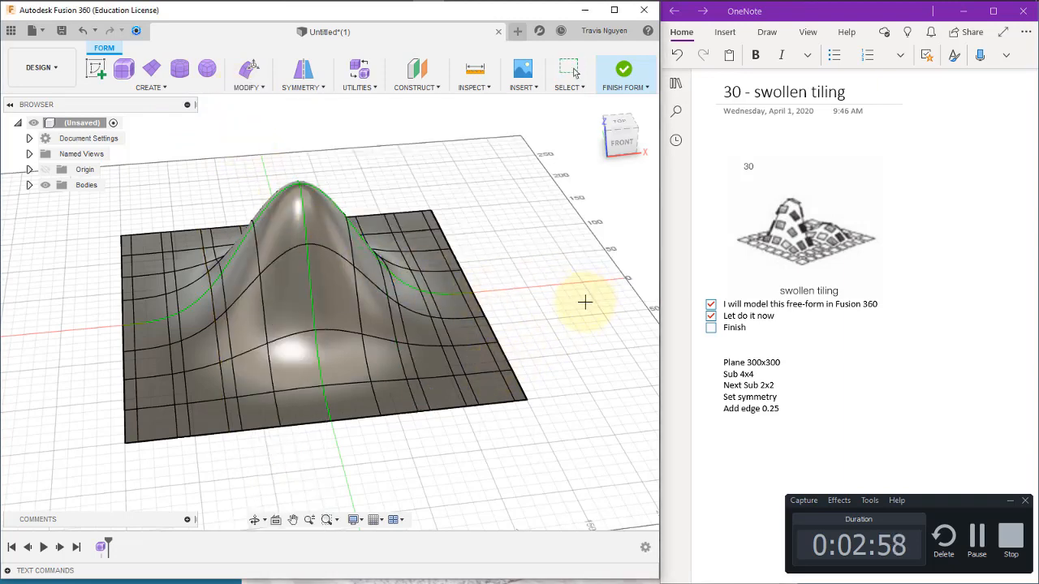
Insert an edge at 0.25 on the peak side of the loop next to the green-axis centre line
left_click_drag(418, 388, 374, 394)
double_click(373, 394)
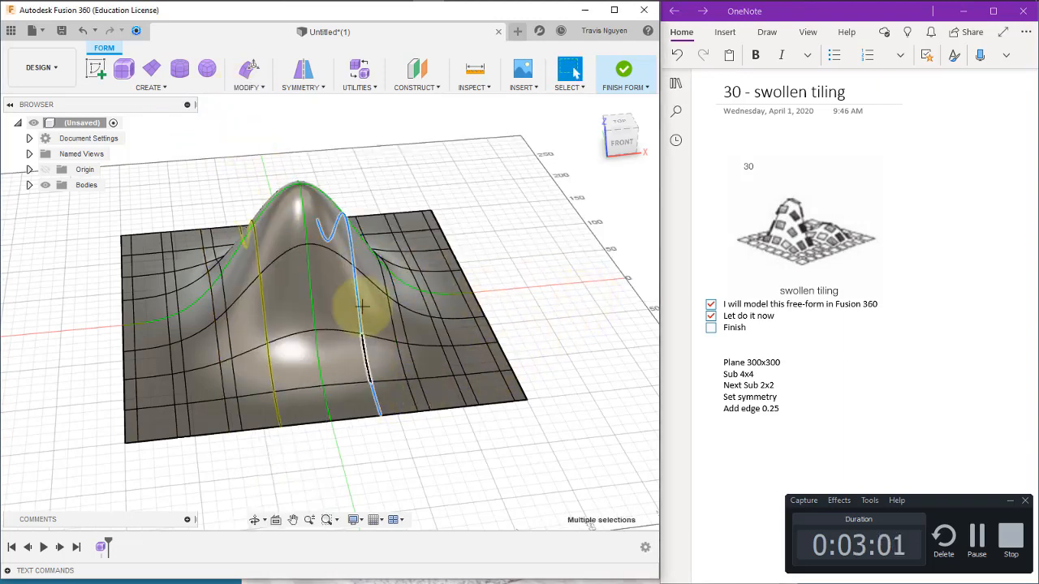
left_click(248, 81)
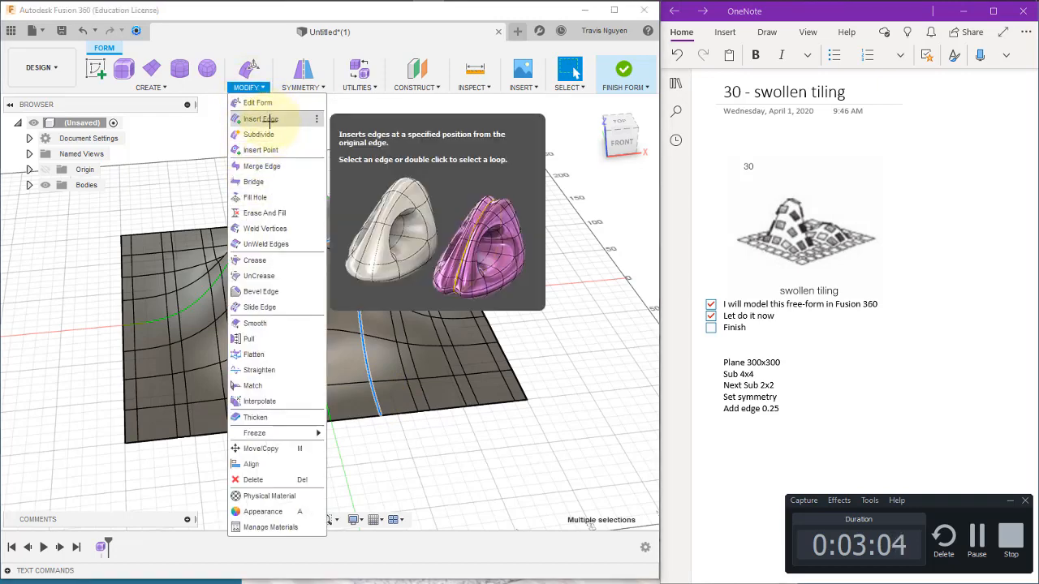
left_click(269, 120)
left_click(580, 294)
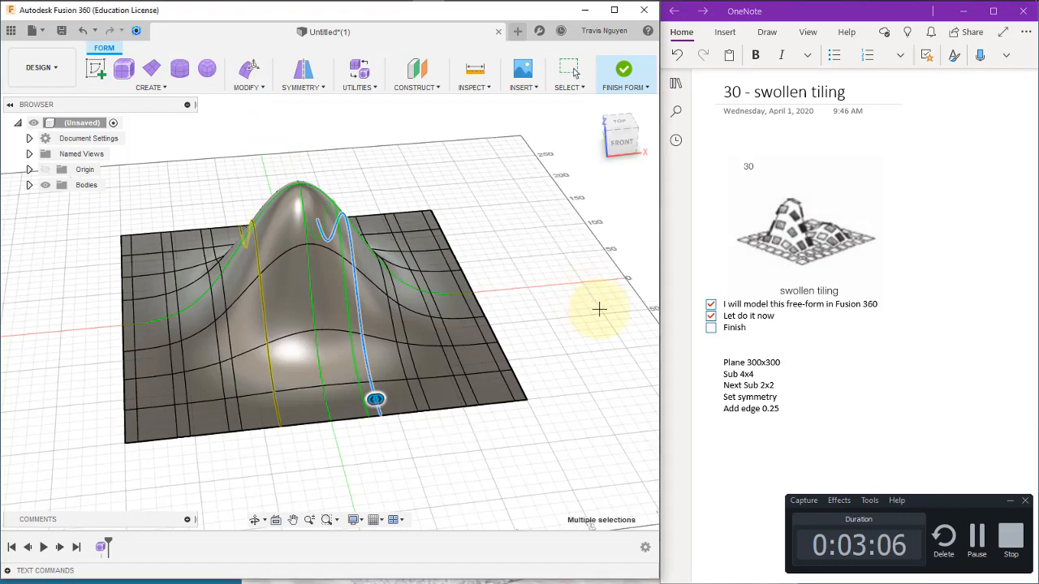
Insert an edge at 0.25 inside the plane's border loop parallel to the red axis
middle_click_drag(530, 349, 446, 180, "shift")
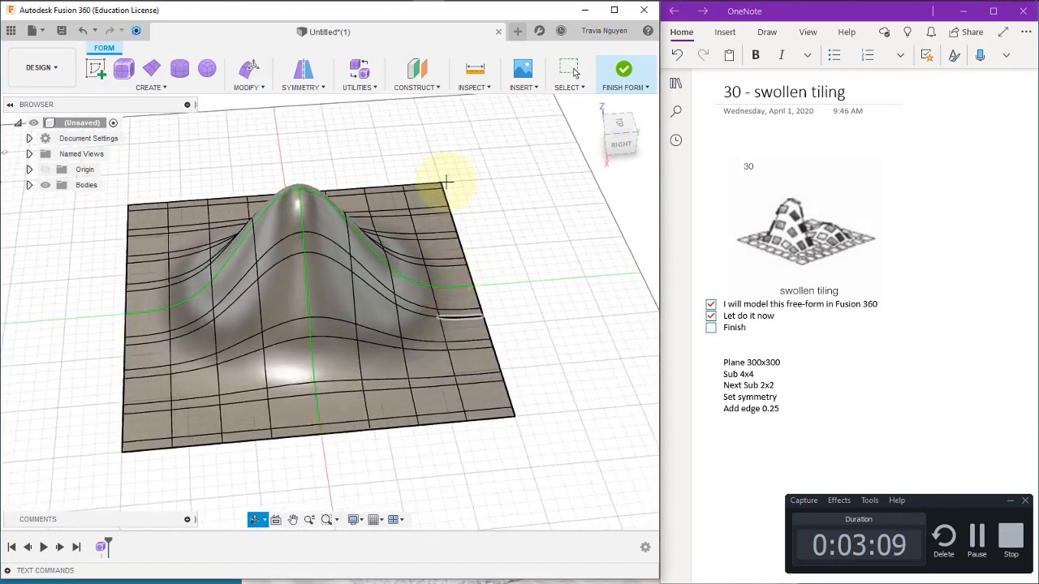
double_click(507, 388)
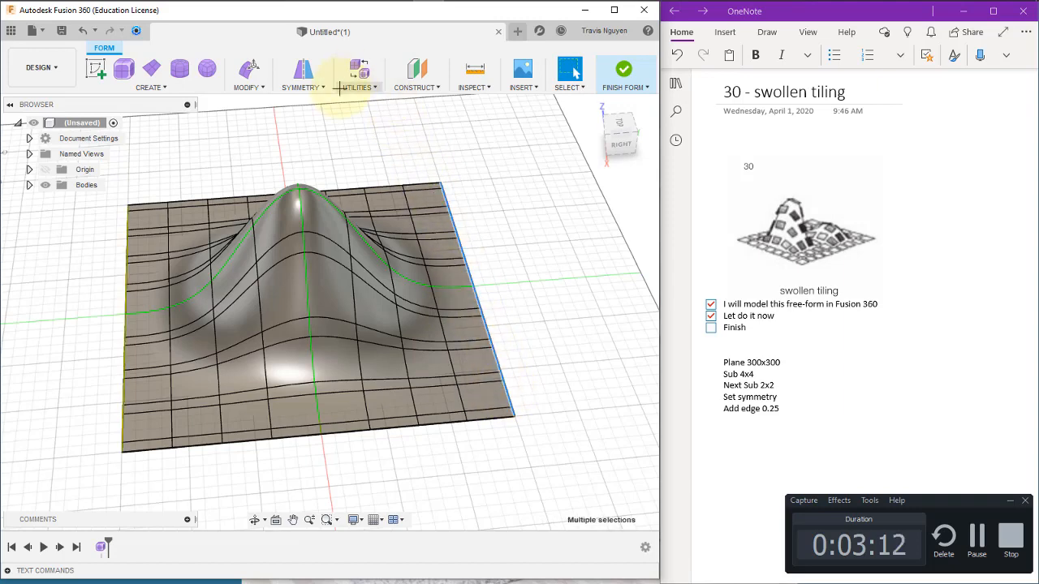
left_click(246, 87)
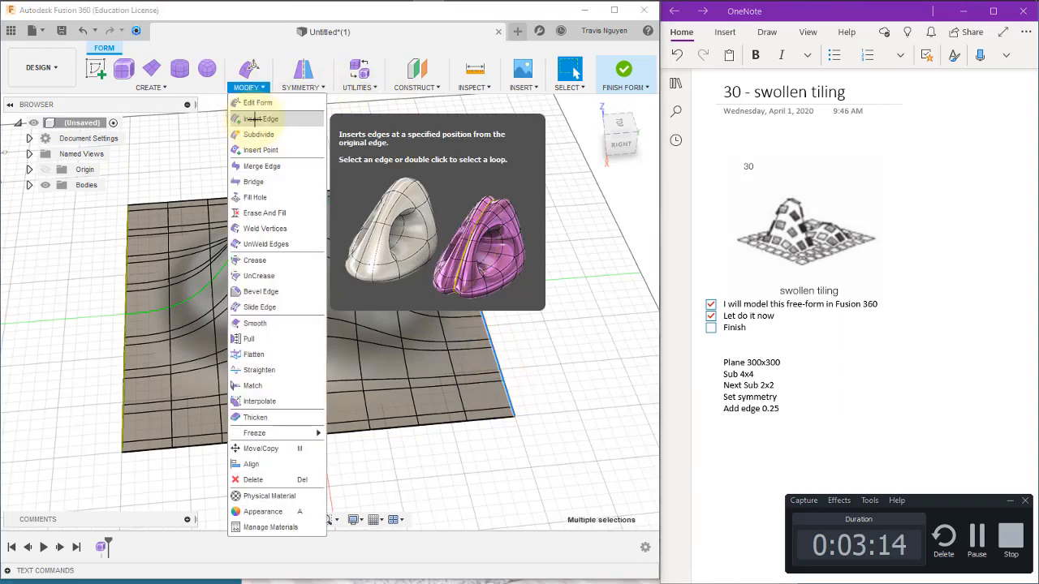
left_click(254, 118)
left_click(579, 289)
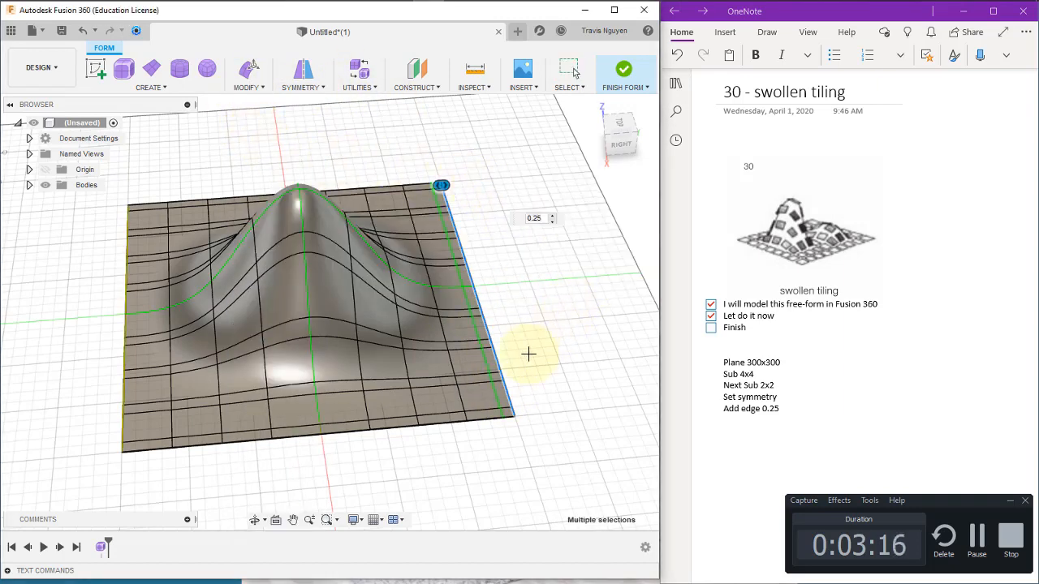
Try to insert an edge beside the first original interior loop parallel to the red axis, using the loop on the positive green-axis side
left_click(457, 394)
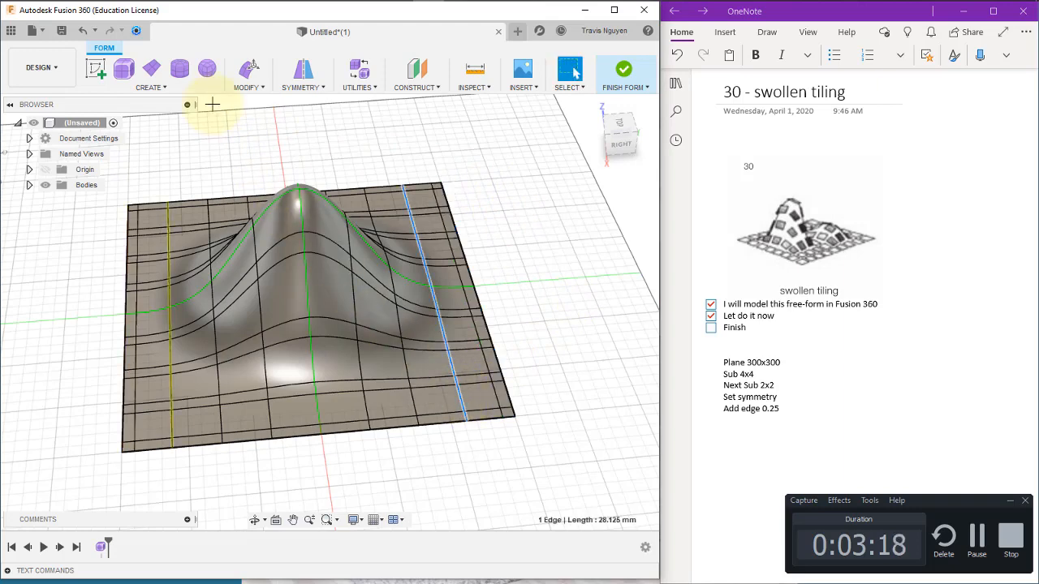
left_click(246, 87)
left_click(254, 118)
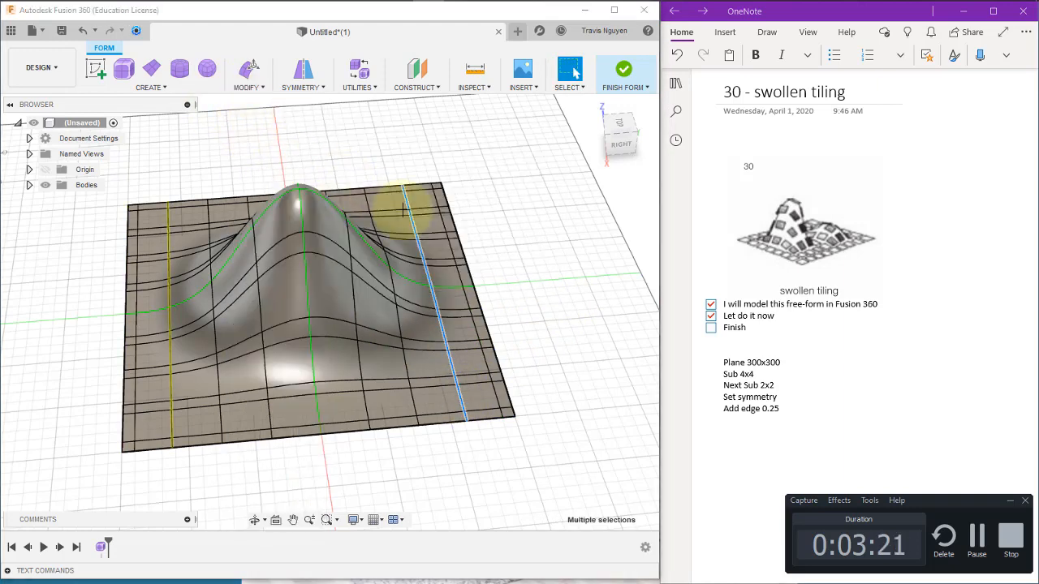
left_click(601, 290)
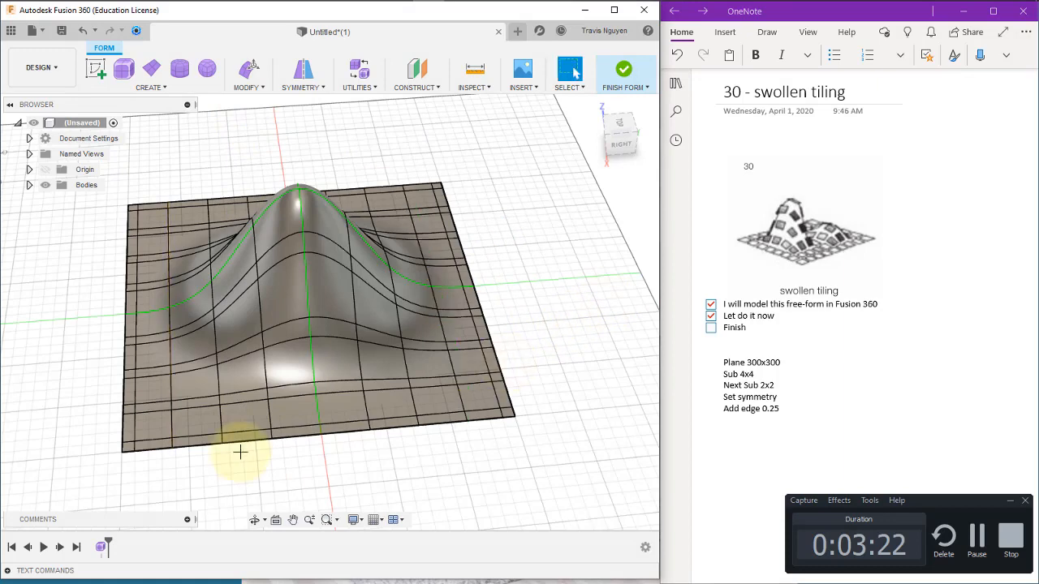
Insert an edge on the peak side of the first original interior loop parallel to the red axis, using the loop on the opposite half
double_click(171, 423)
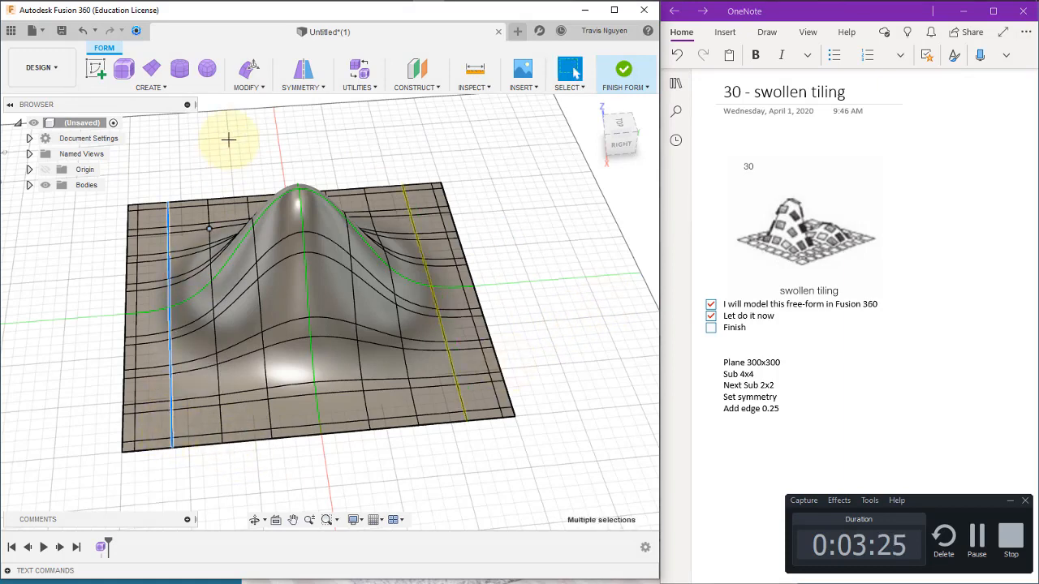
left_click(246, 87)
left_click(254, 118)
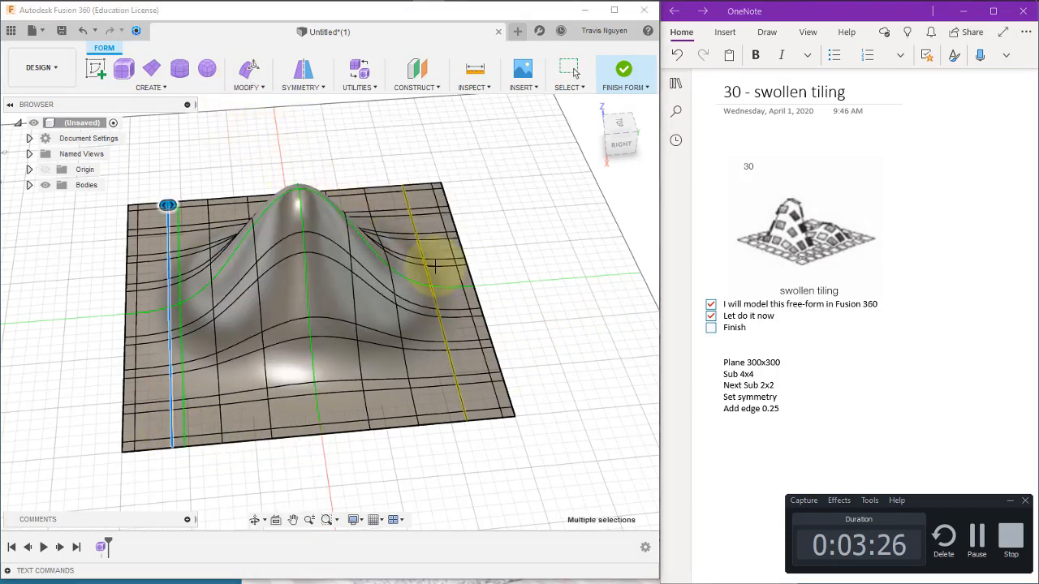
left_click(581, 291)
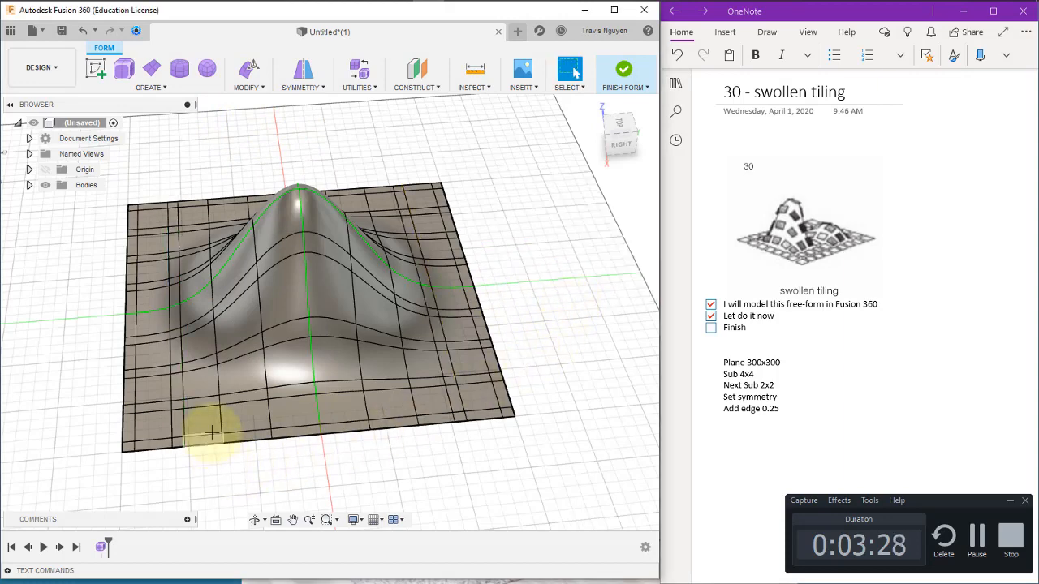
Insert an edge at 0.25 on the peak side of the second original interior loop parallel to the red axis, using the loop on the negative green-axis side
double_click(219, 394)
left_click(247, 87)
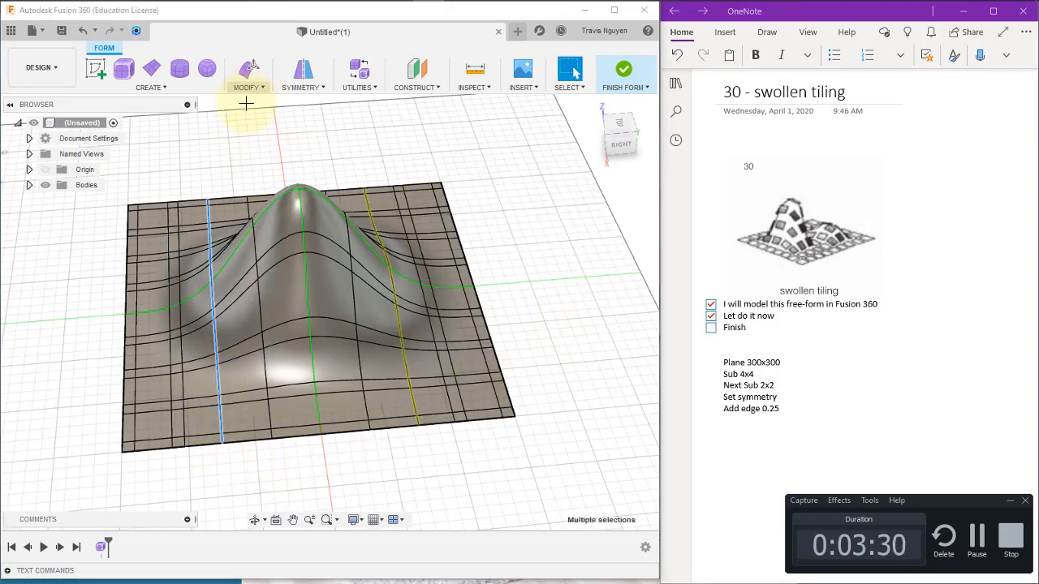
left_click(259, 120)
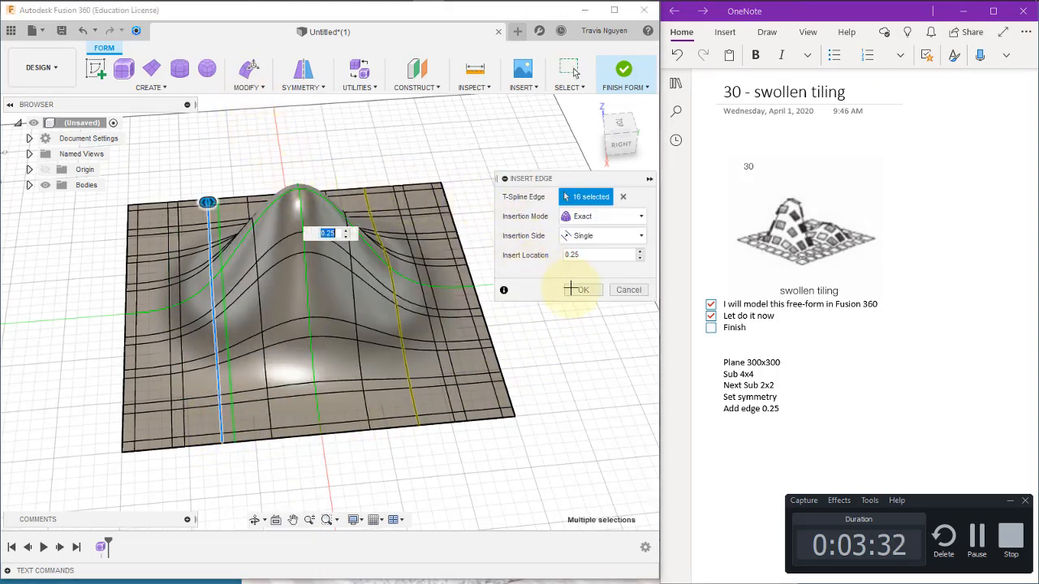
left_click(593, 295)
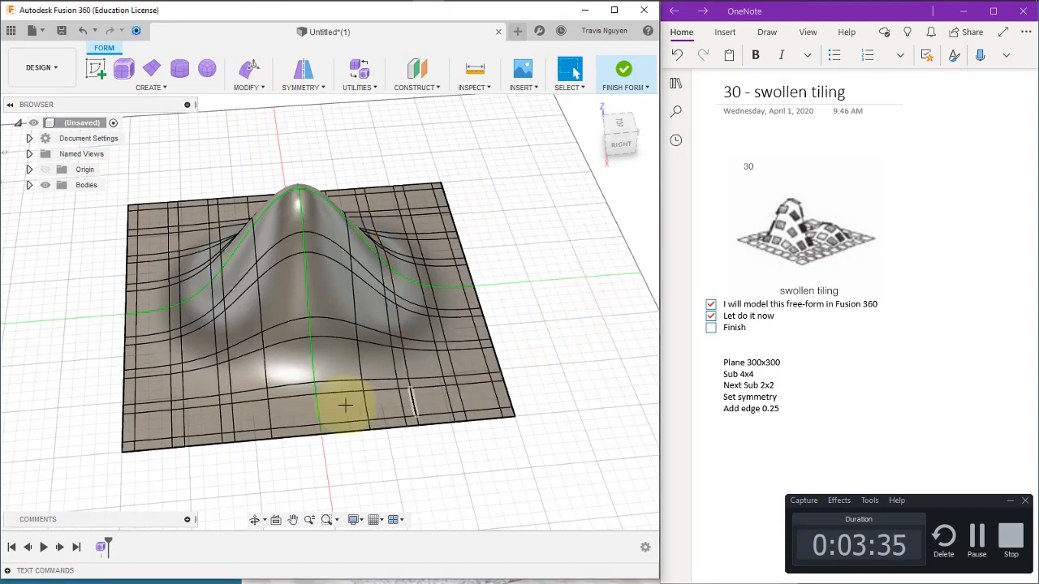
Try twice to insert an edge at 0.25 beside the loop next to the red-axis centre line, using the loop on the negative green-axis side
double_click(268, 412)
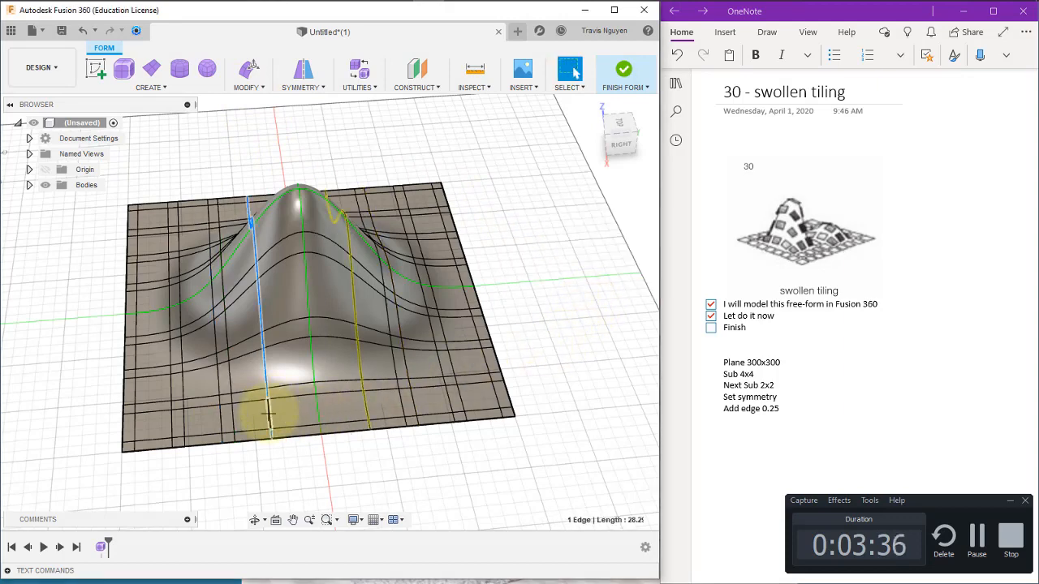
left_click(252, 88)
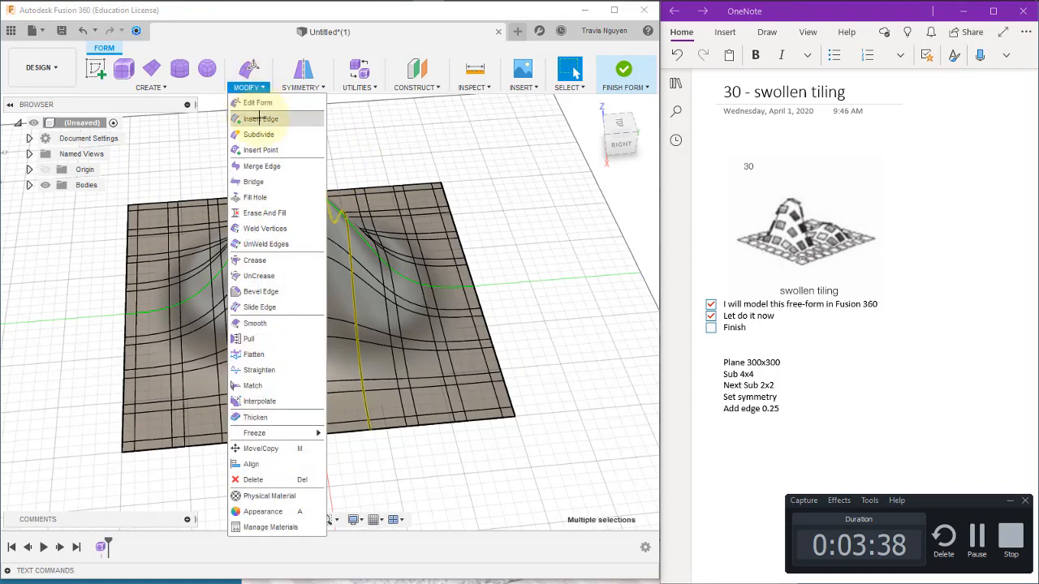
left_click(268, 116)
left_click(589, 294)
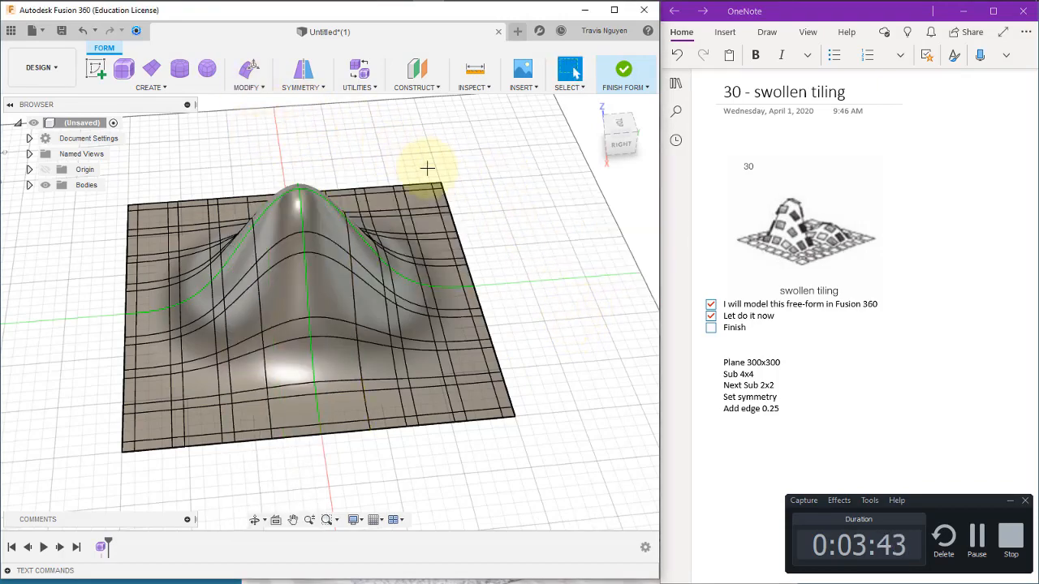
middle_click_drag(427, 167, 462, 188, "shift")
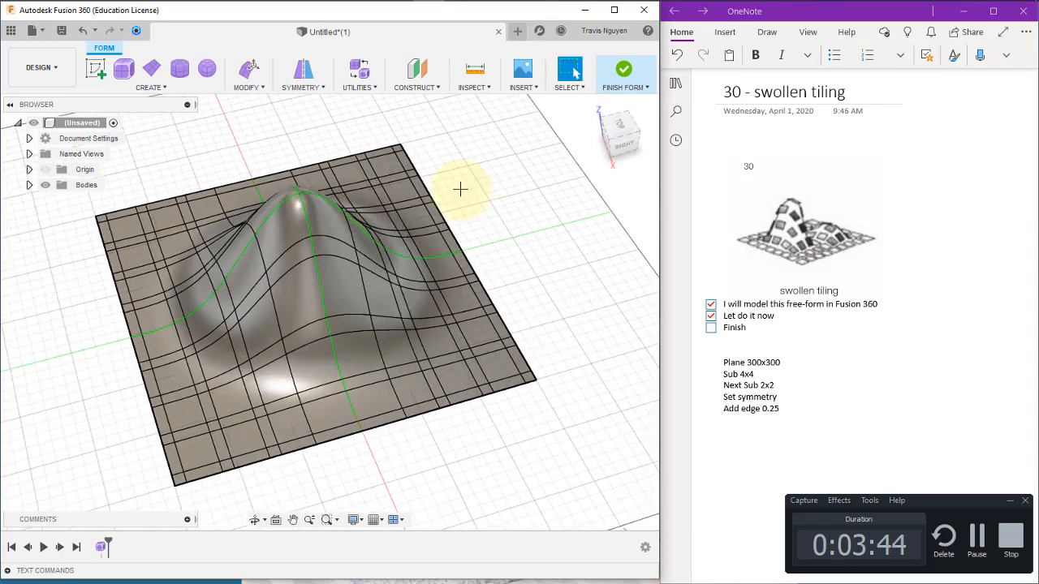
double_click(306, 413)
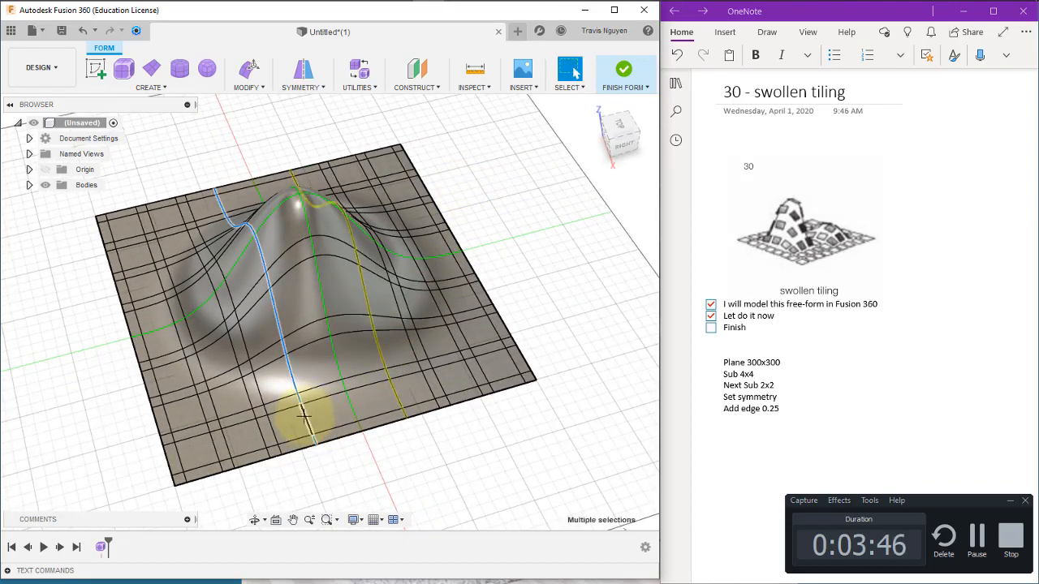
left_click(250, 86)
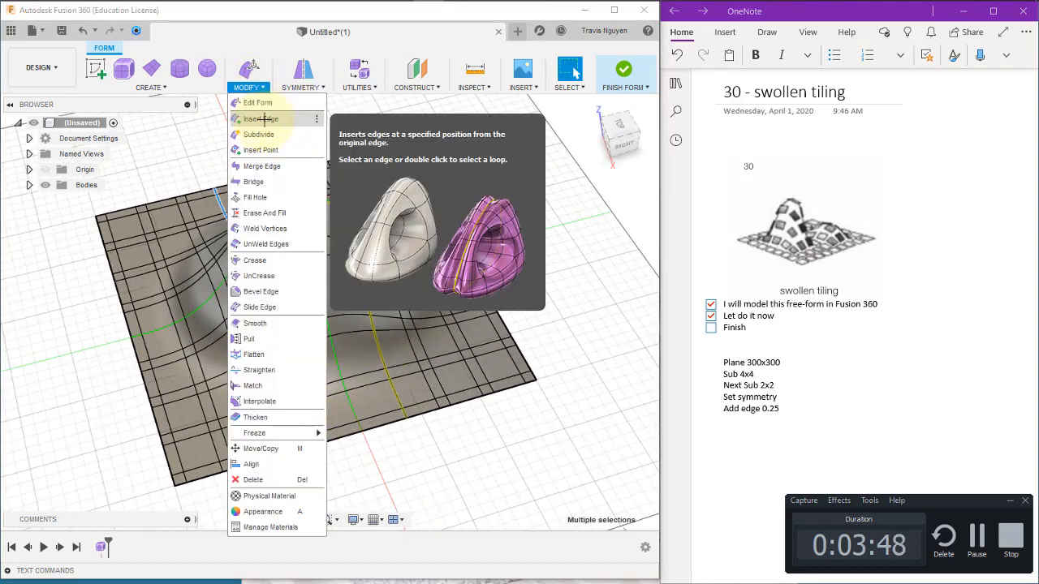
left_click(258, 119)
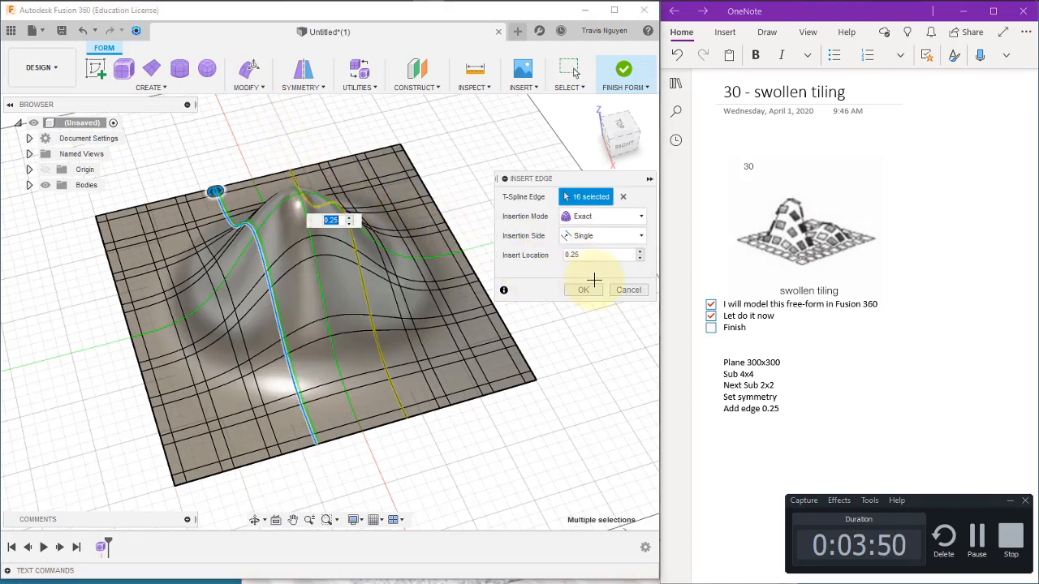
middle_click_drag(573, 314, 560, 333, "shift")
left_click(584, 290)
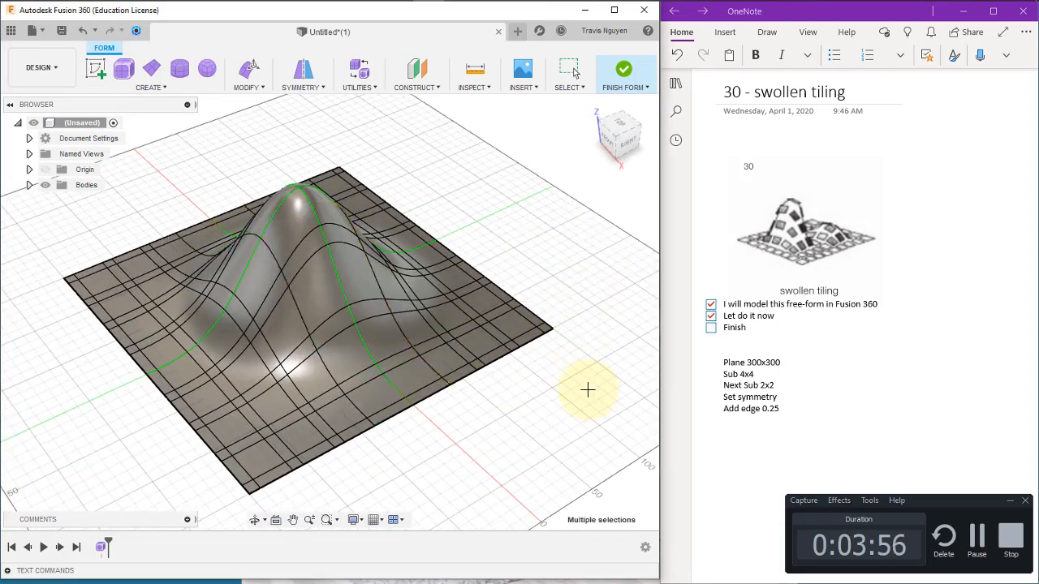
Insert an edge at 0.25 on the outer side of the loop next to the red-axis centre line, using the loop on the positive green-axis side
middle_click_drag(583, 403, 533, 398, "shift")
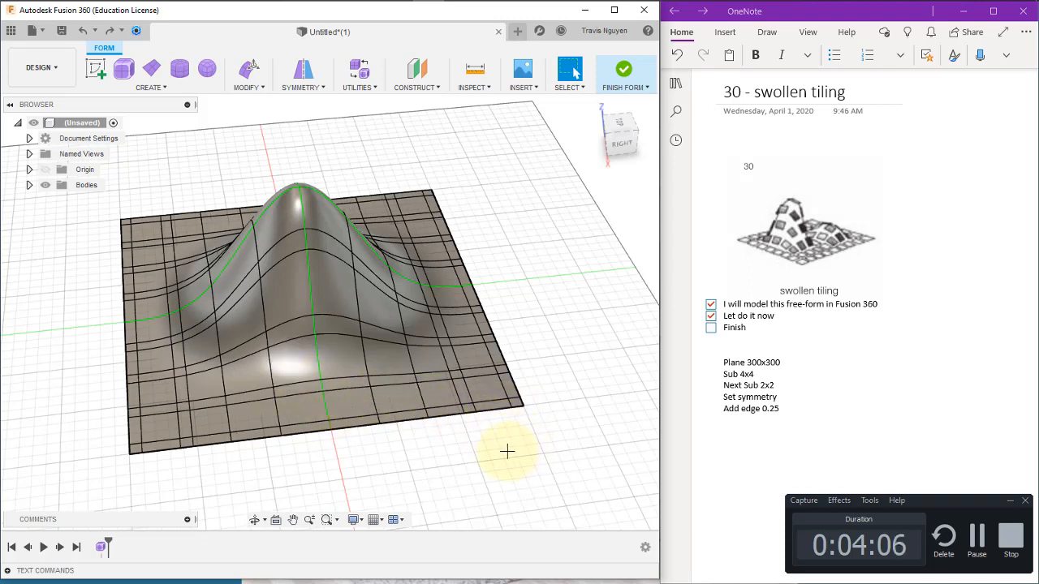
double_click(371, 396)
left_click(248, 86)
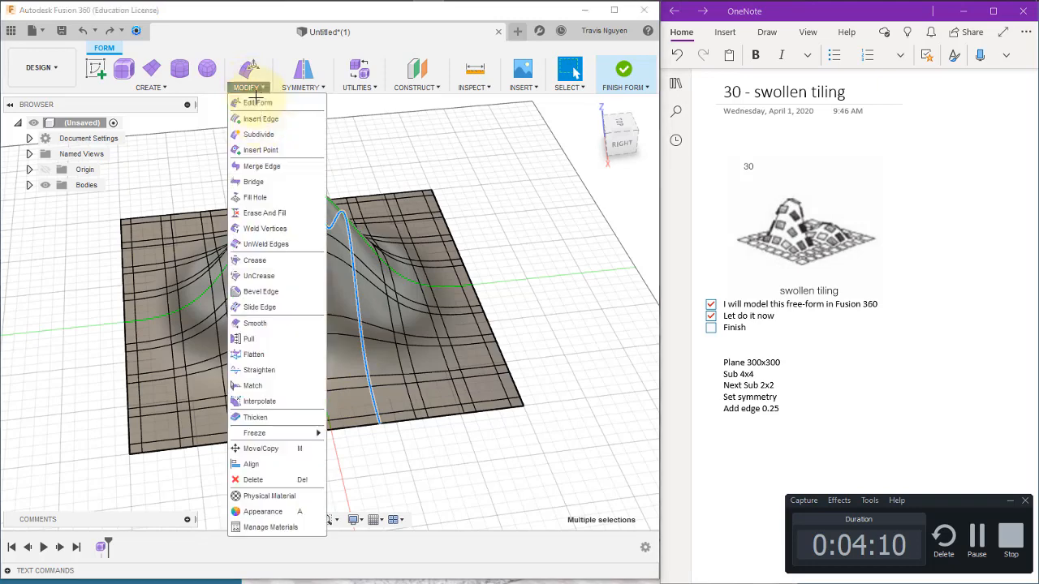
left_click(261, 119)
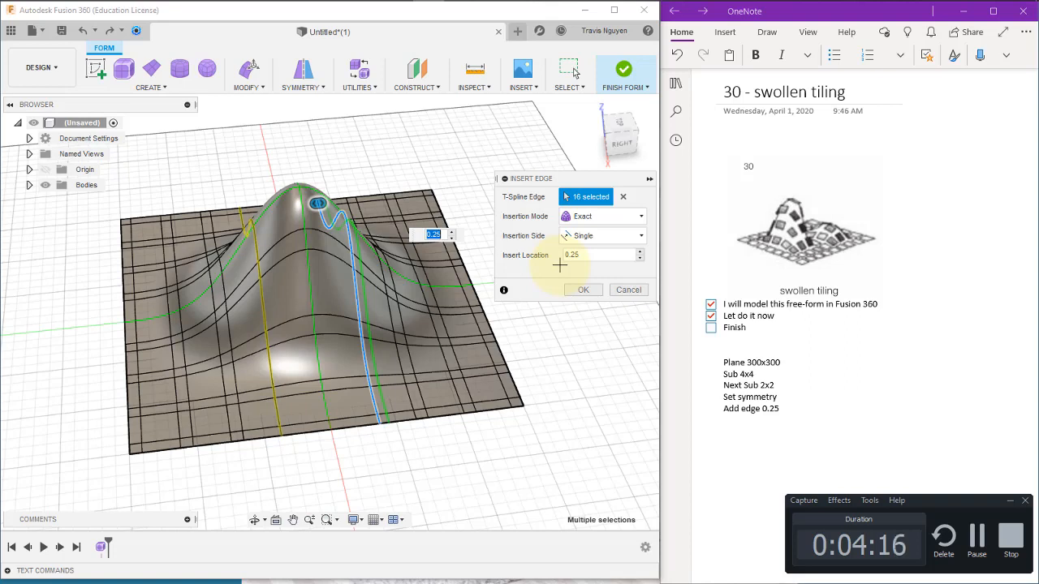
left_click(583, 290)
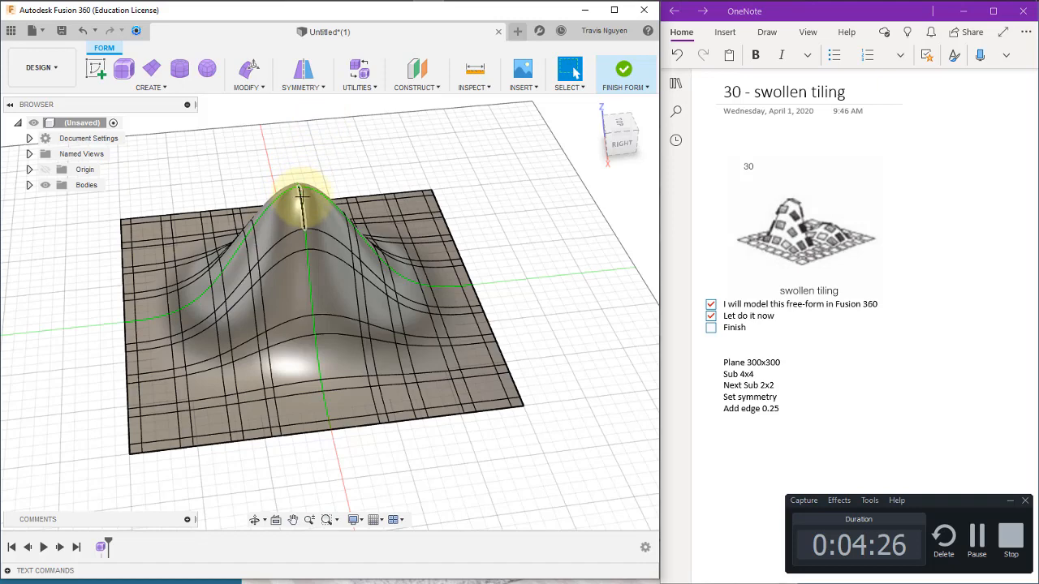
Try to insert a single edge at 0.25 beside the centre loop along the red axis
double_click(300, 195)
left_click(251, 72)
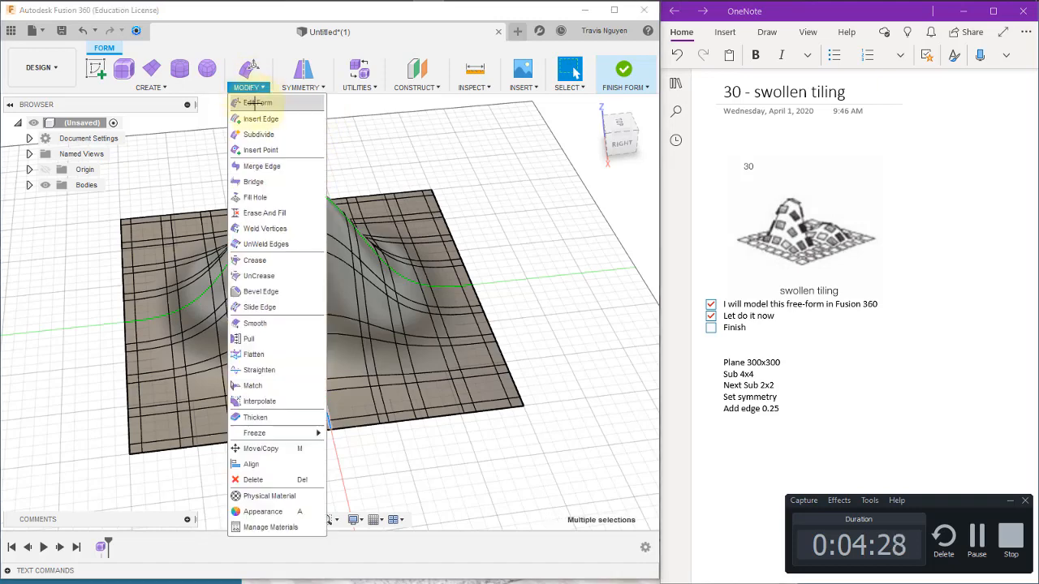
left_click(268, 119)
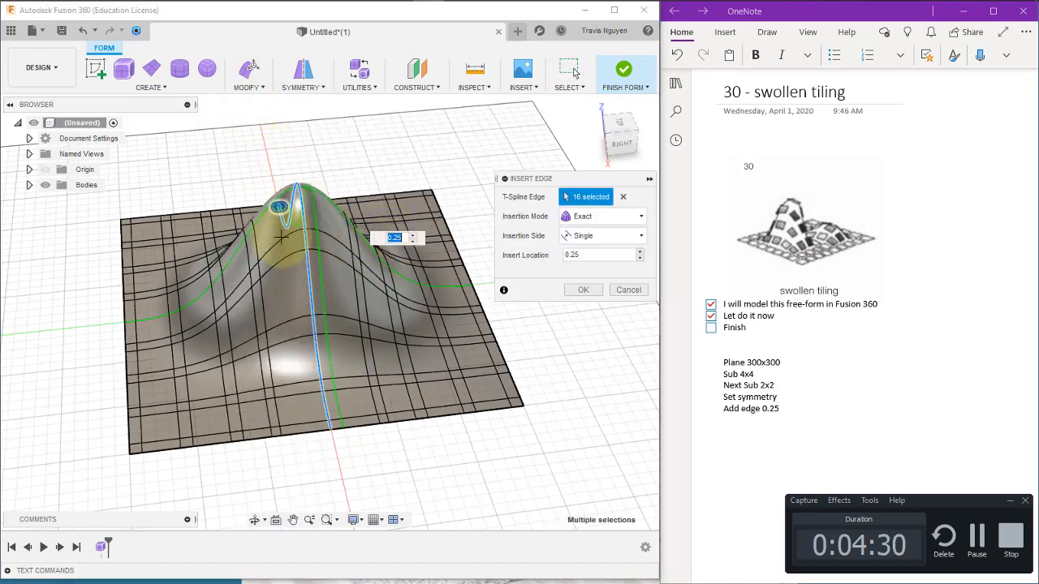
left_click(582, 290)
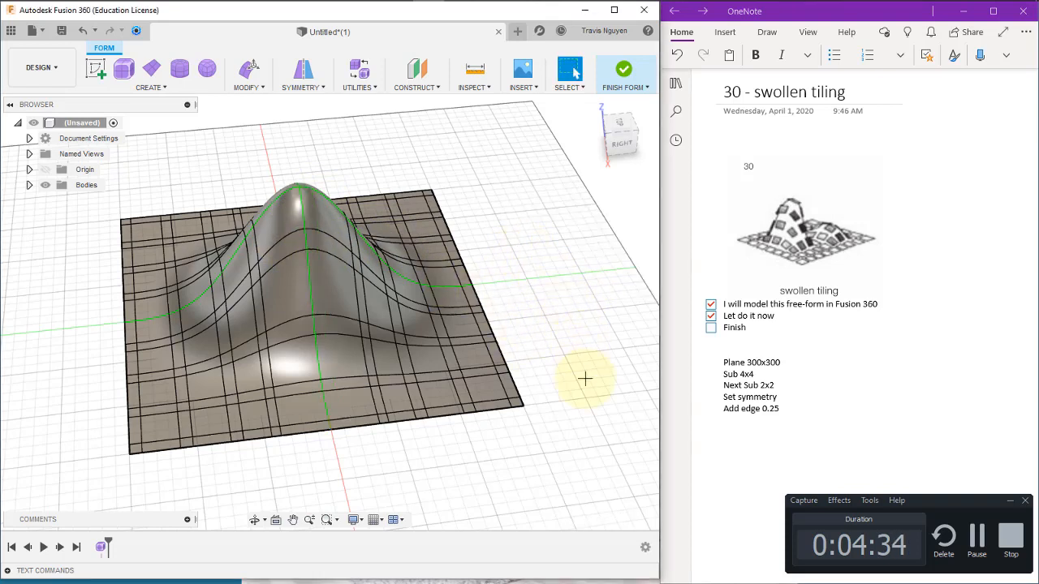
Try to insert a single edge beside the red-axis centre loop with the insert location at 0.514
double_click(305, 235)
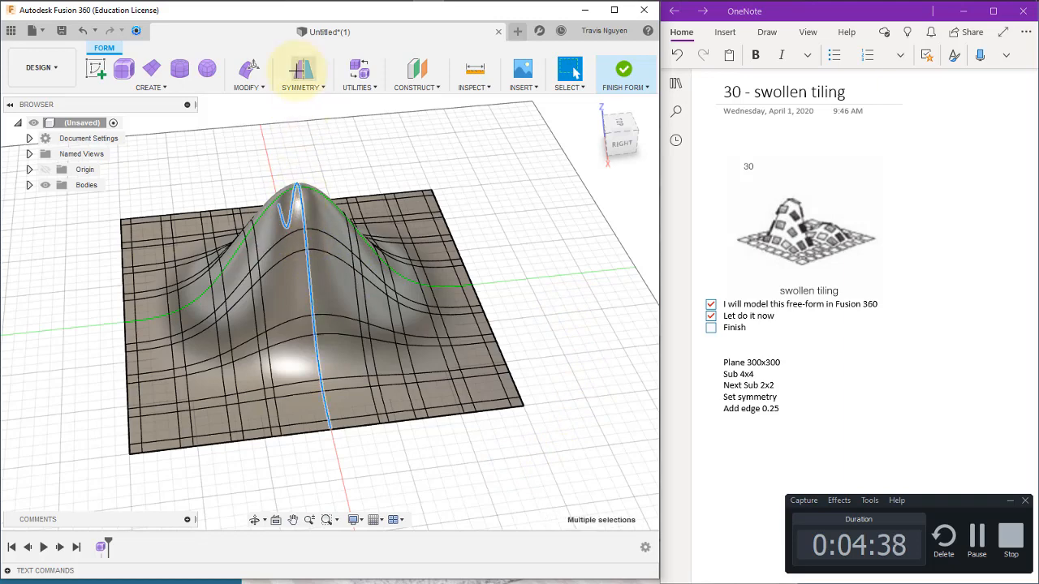
left_click(260, 86)
left_click(260, 132)
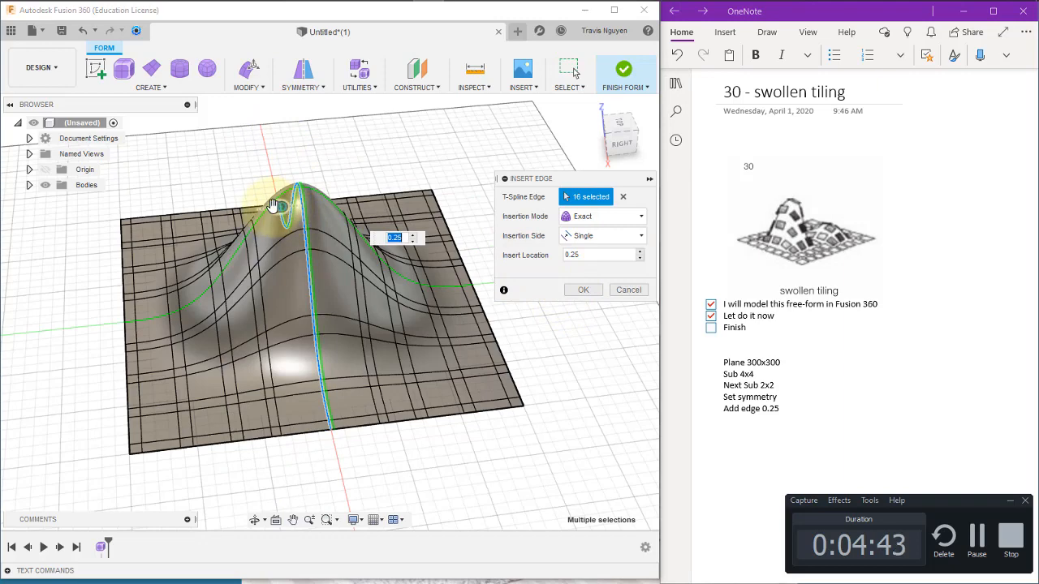
left_click_drag(280, 209, 290, 214)
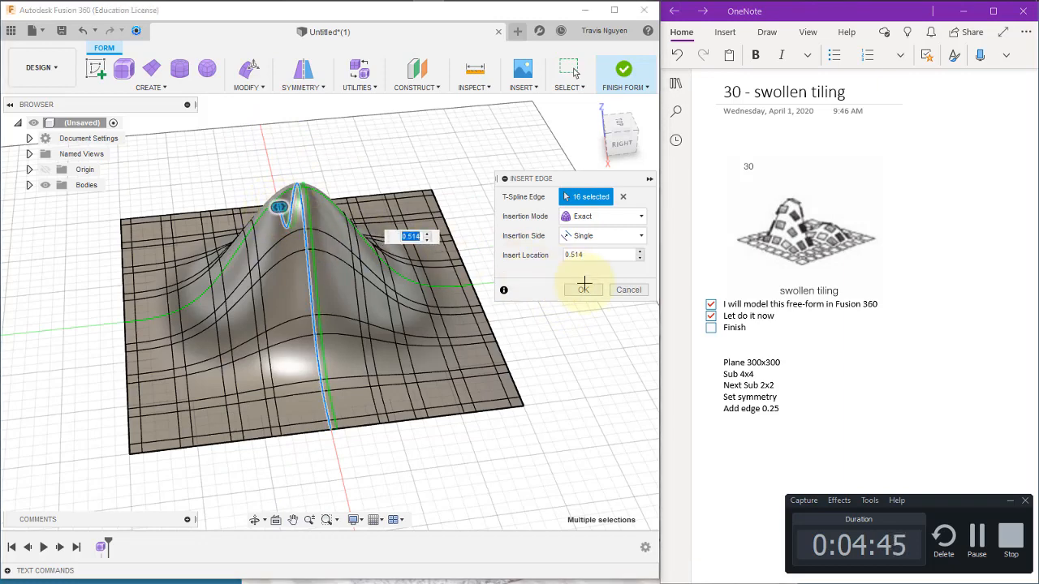
left_click(585, 286)
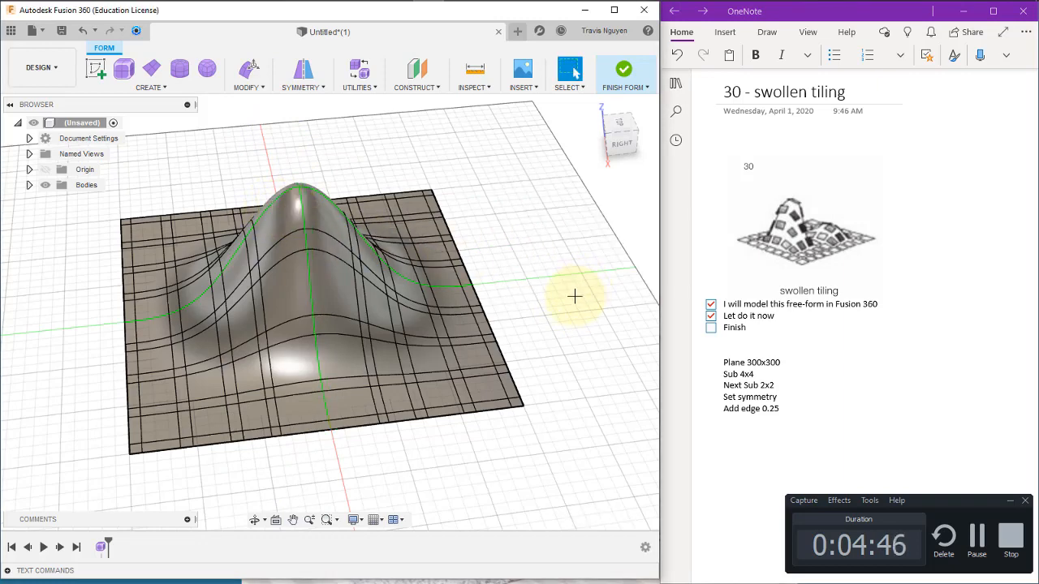
Clear the symmetry from the T-spline body
left_click_drag(566, 318, 524, 269)
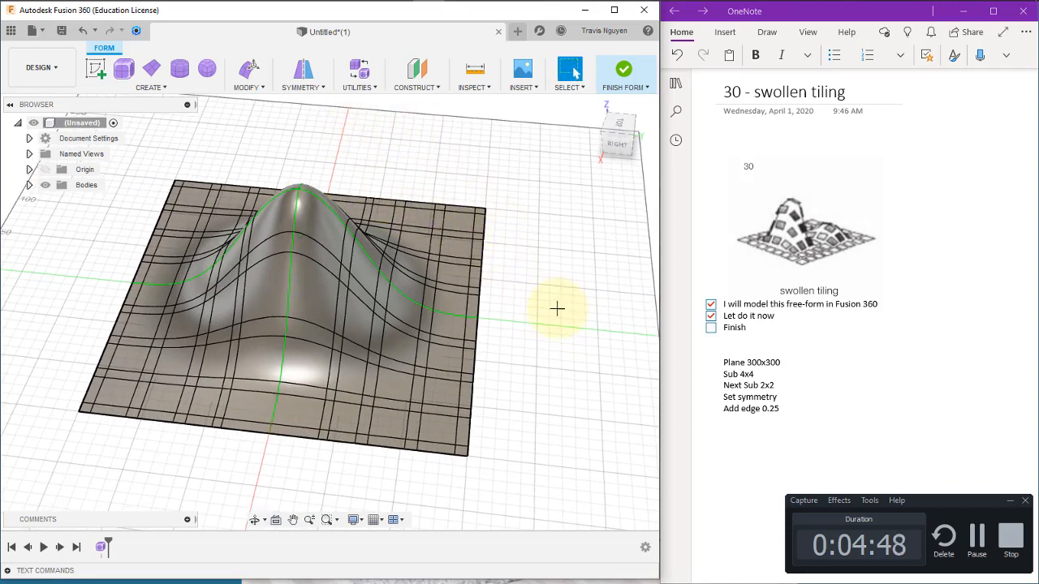
left_click_drag(557, 304, 517, 332)
key("Escape")
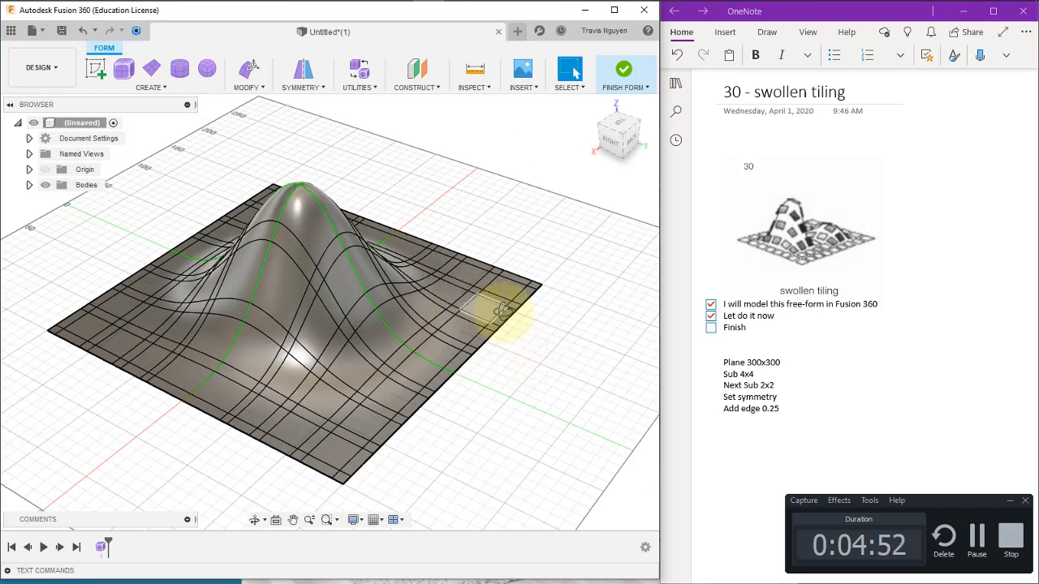
middle_click_drag(492, 306, 564, 302, "shift")
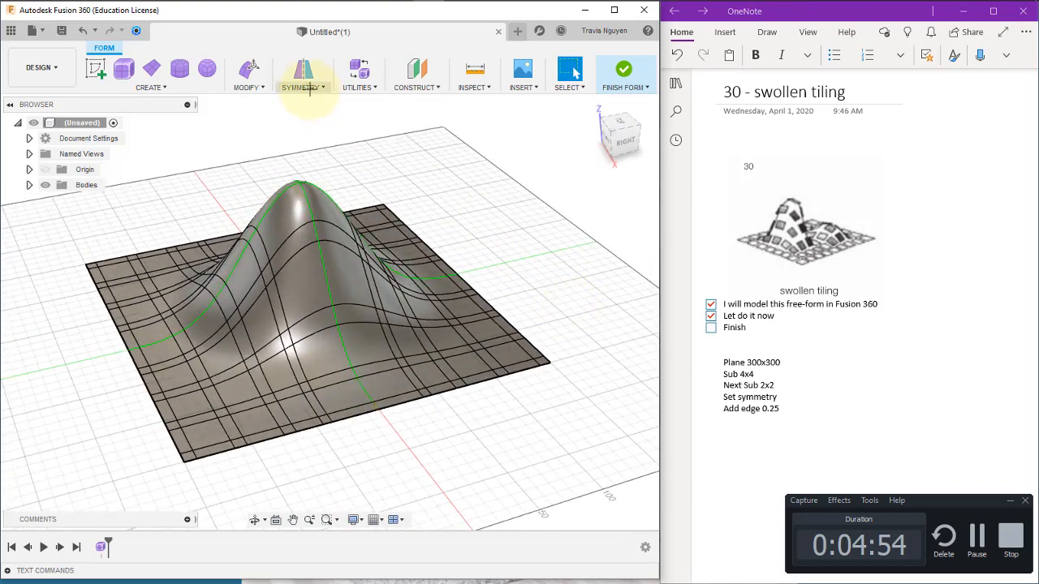
left_click(309, 87)
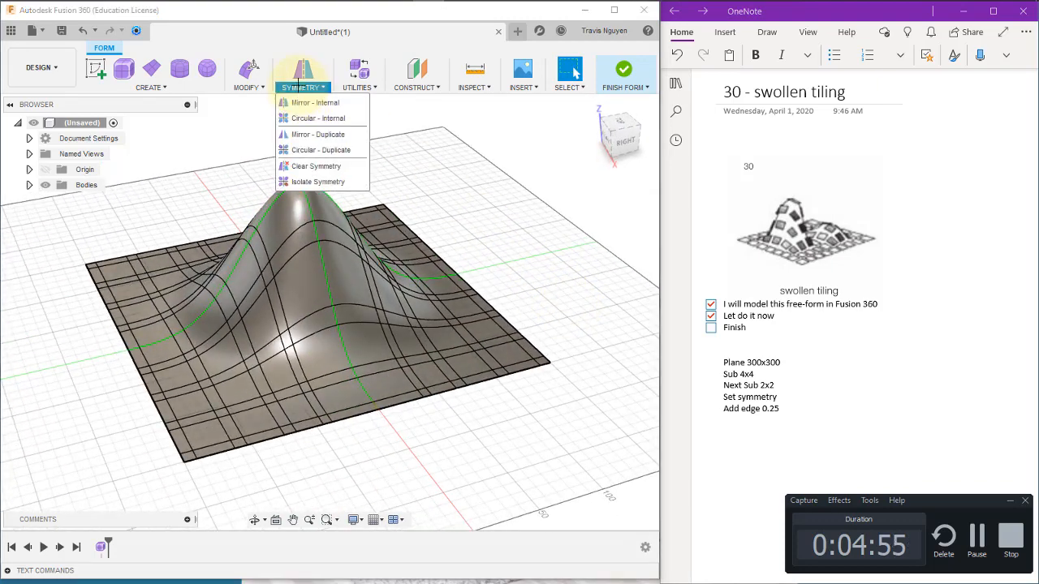
left_click(308, 166)
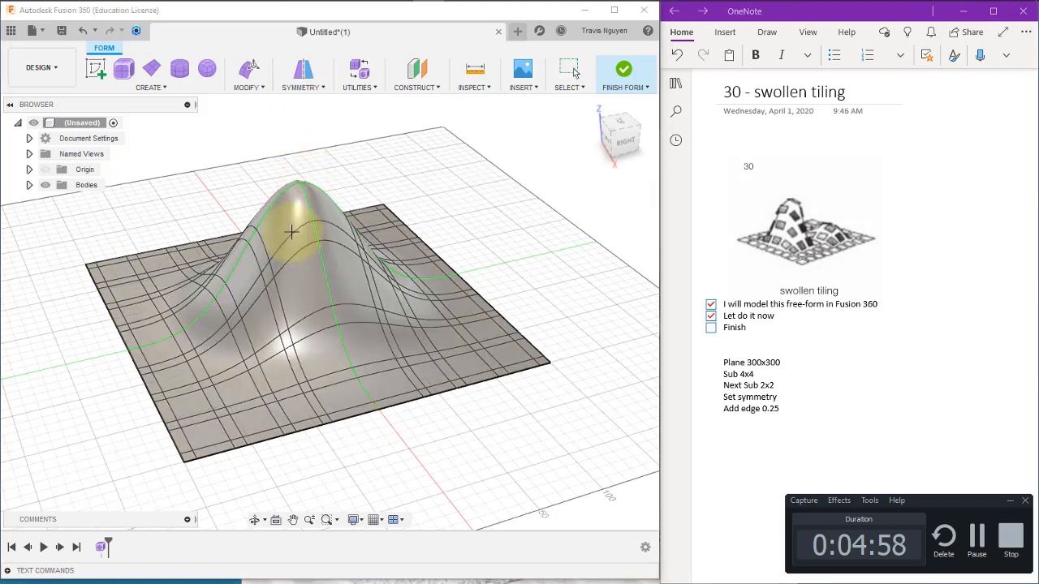
left_click(297, 233)
left_click(571, 233)
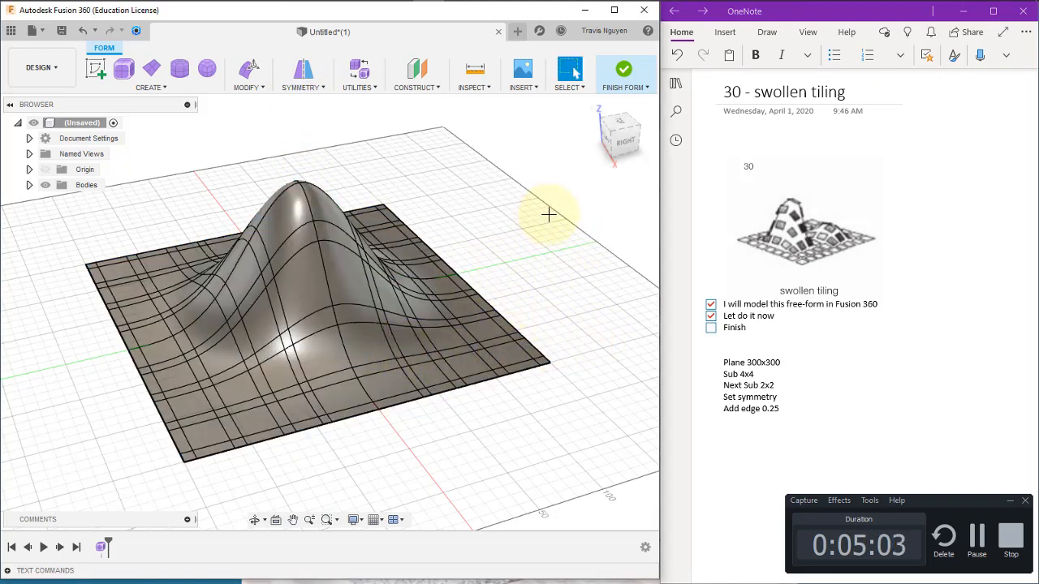
Try to insert edges on both sides of the red-axis centre loop with the insert location at 1.00
double_click(292, 193)
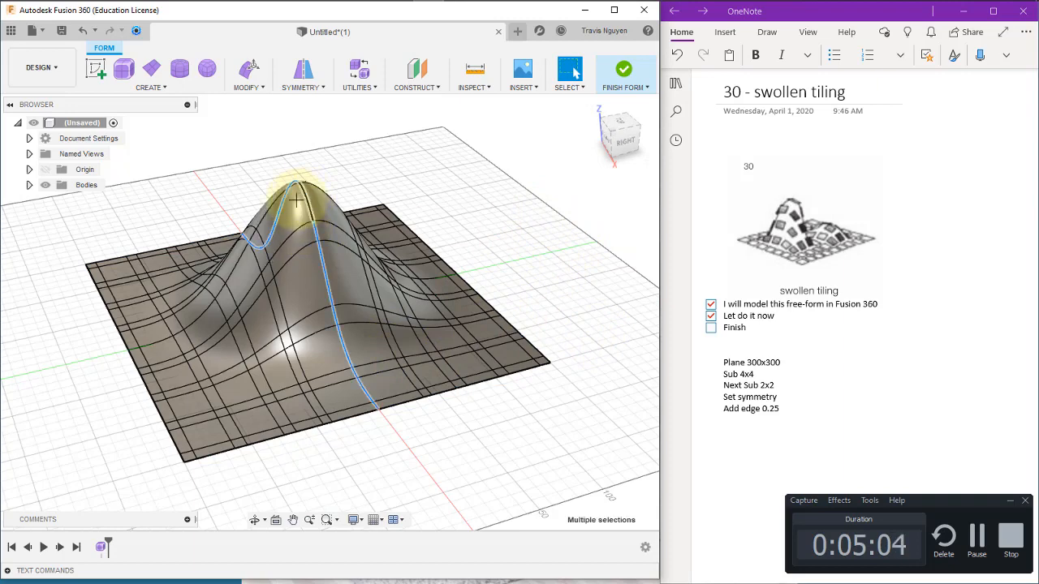
left_click(249, 81)
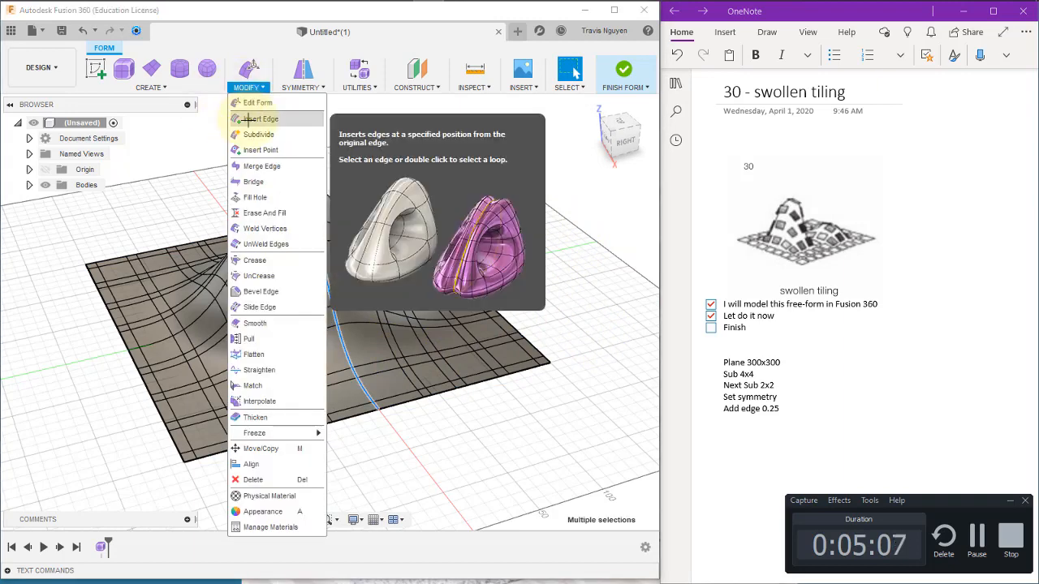
left_click(259, 103)
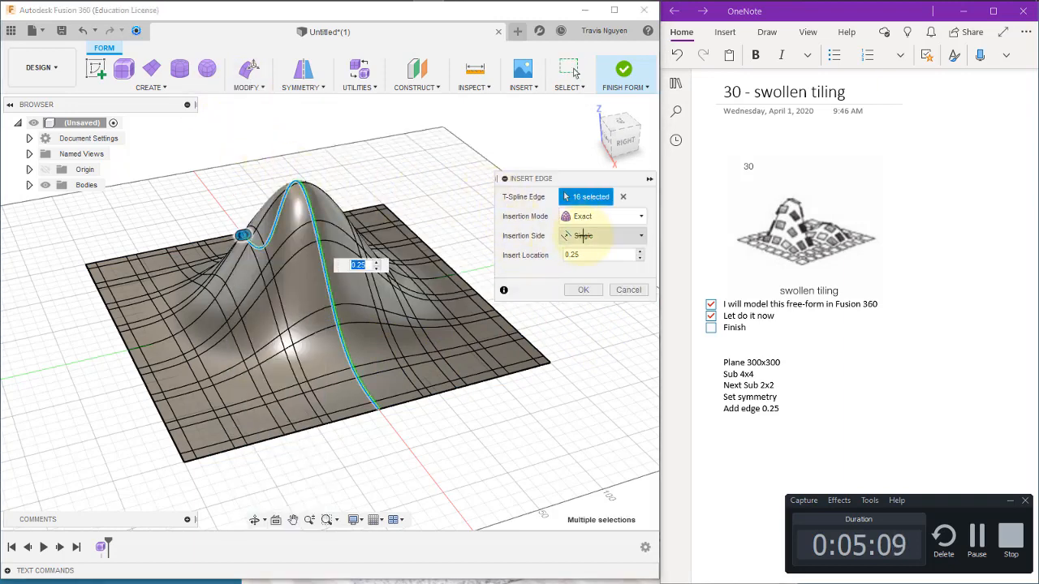
left_click(583, 235)
left_click(583, 272)
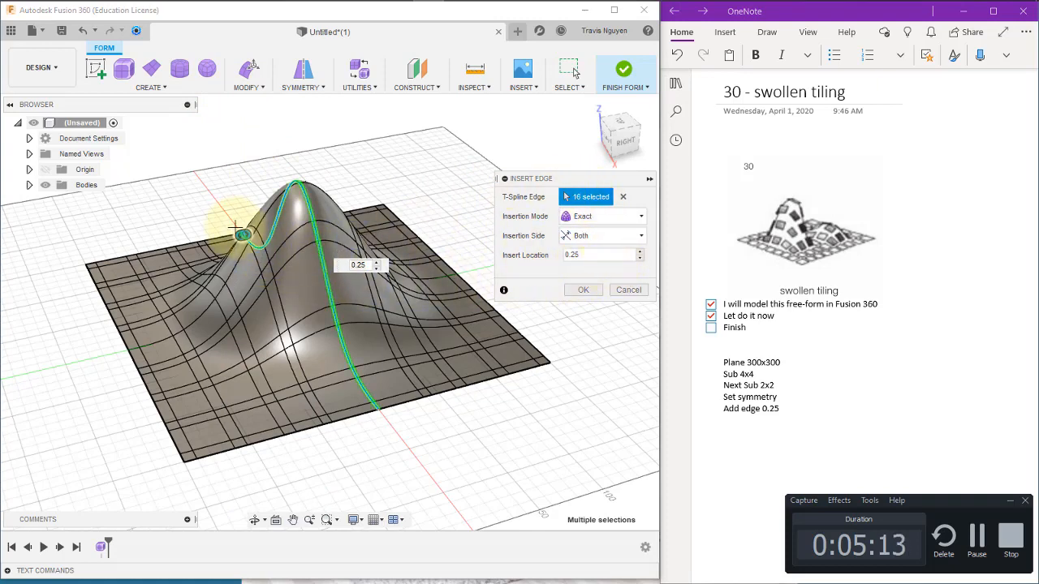
left_click_drag(244, 237, 290, 214)
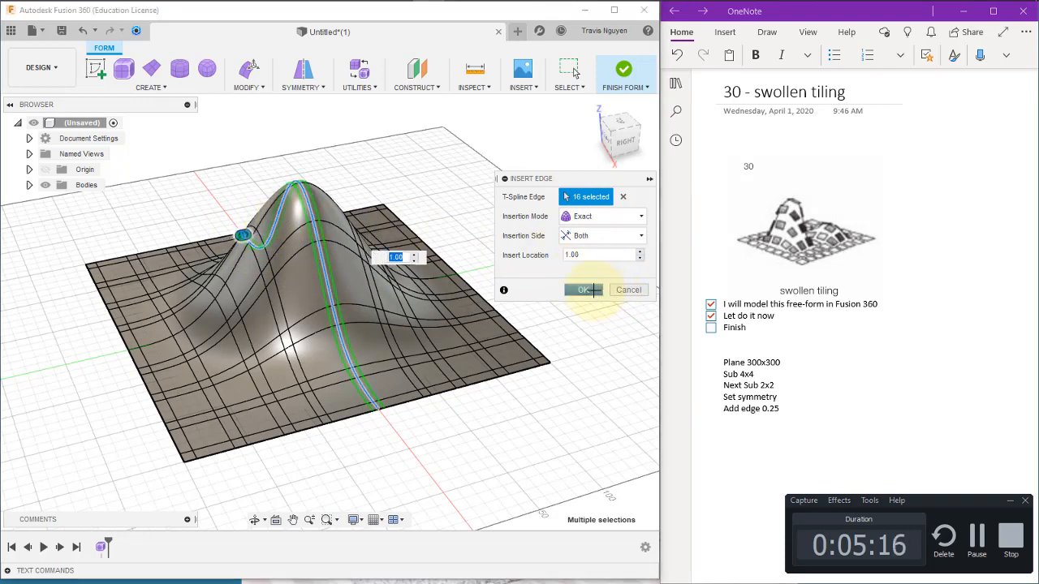
left_click(593, 289)
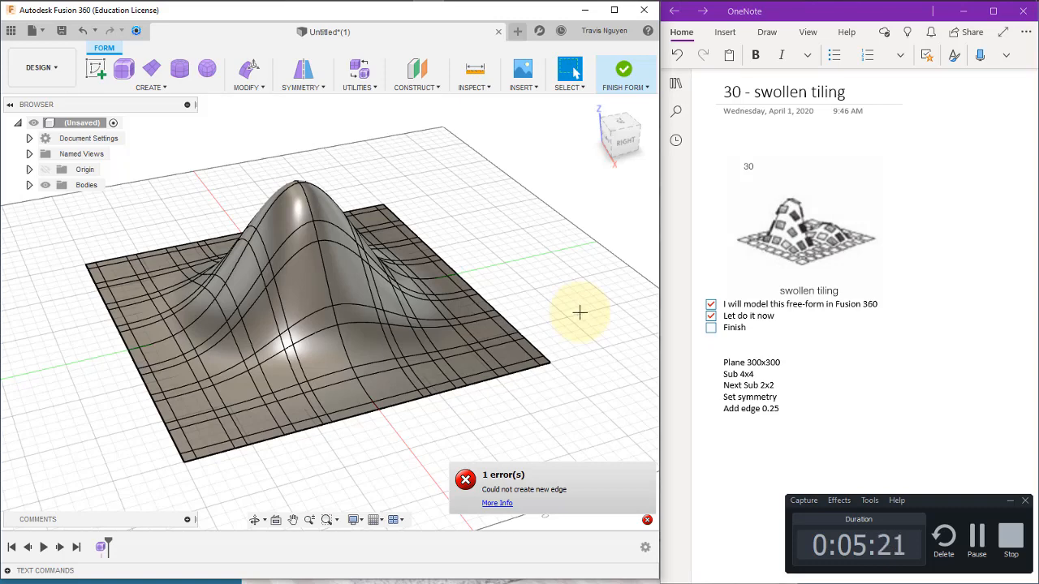
middle_click_drag(579, 312, 417, 344, "shift")
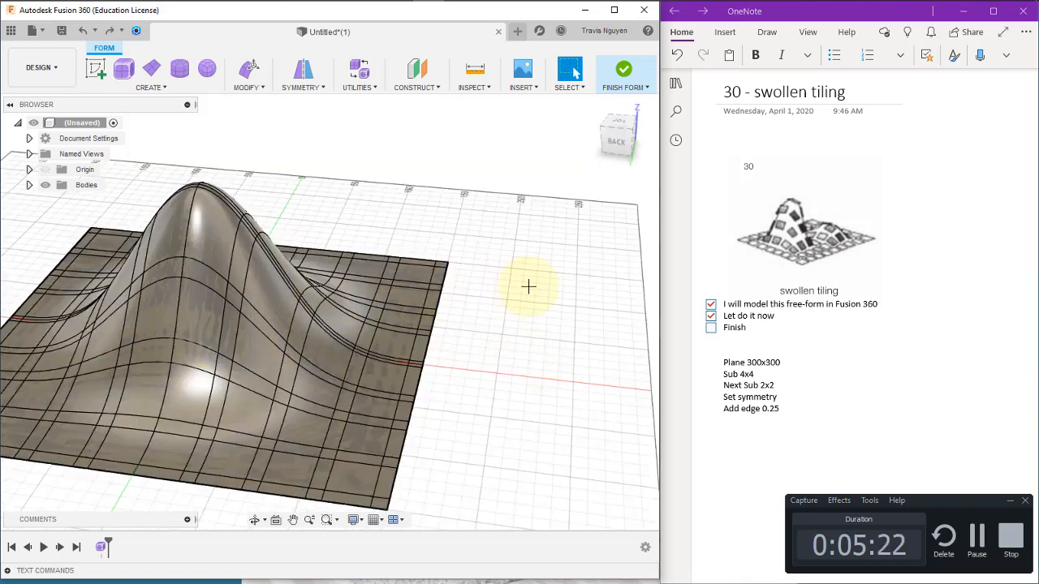
Insert exact edges on both sides of the green-axis centre loop with the insert location at 0.25
double_click(177, 308)
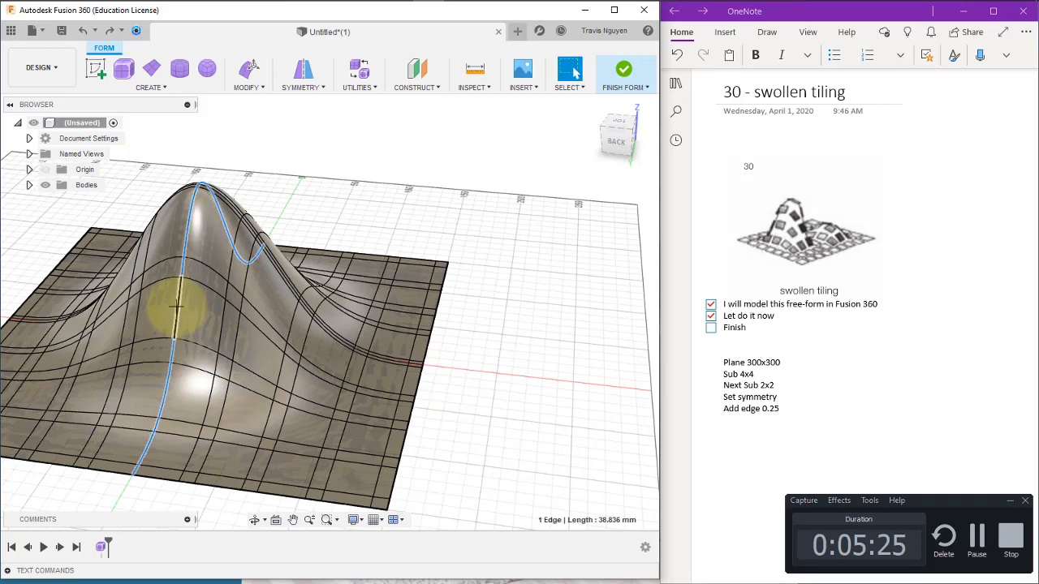
left_click(249, 84)
left_click(261, 118)
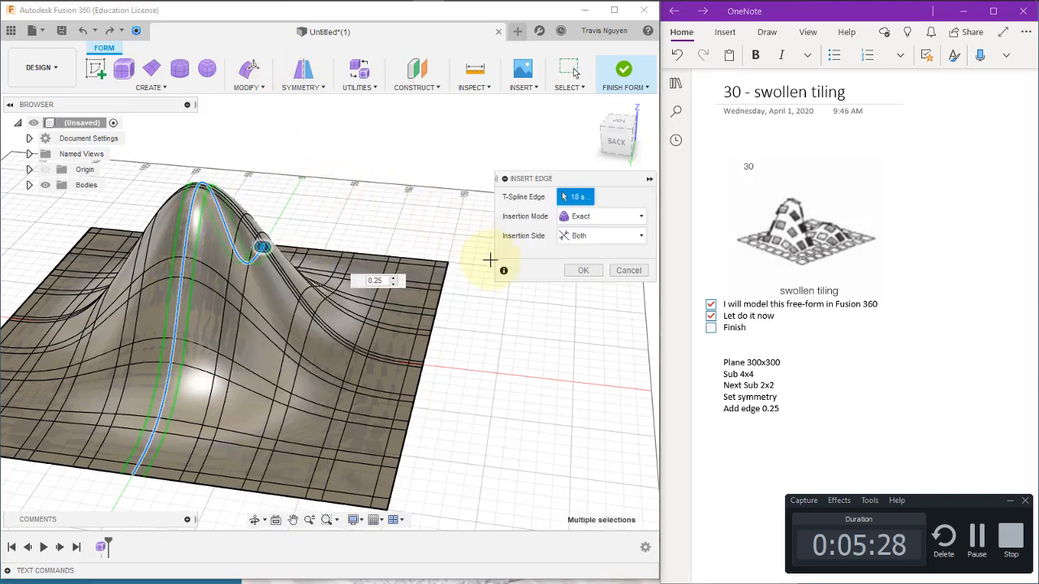
left_click(581, 289)
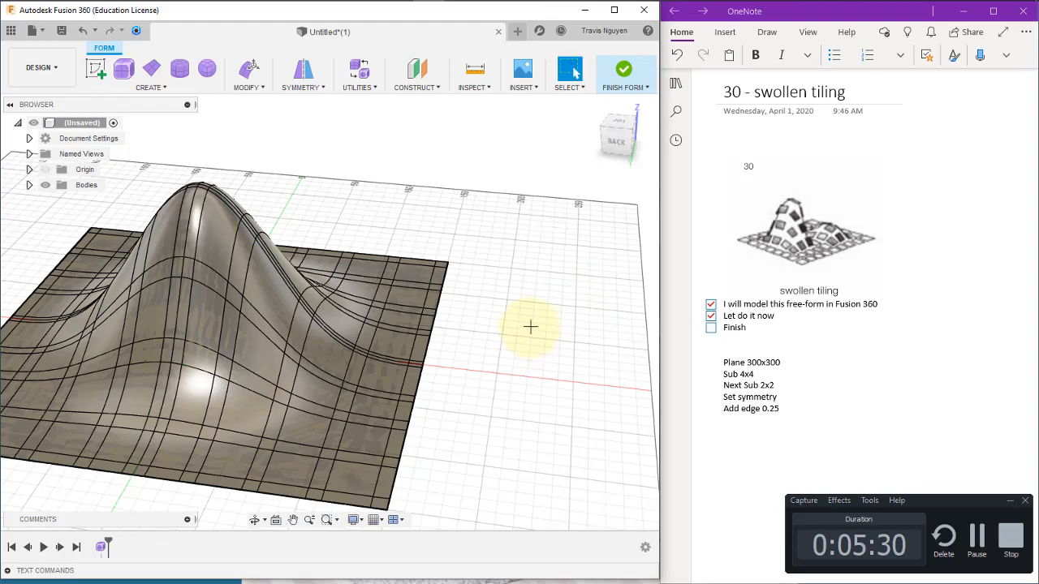
Convert the whole T-spline surface from T-Splines to BRep as a new body, keeping all of its edges
middle_click_drag(560, 372, 468, 387, "shift")
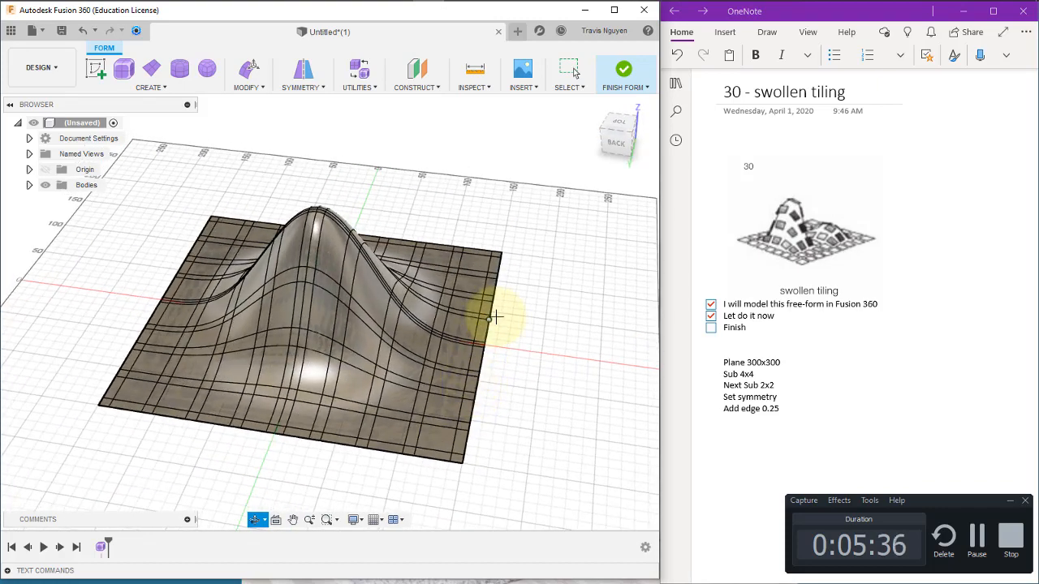
scroll(531, 399, "down", 4)
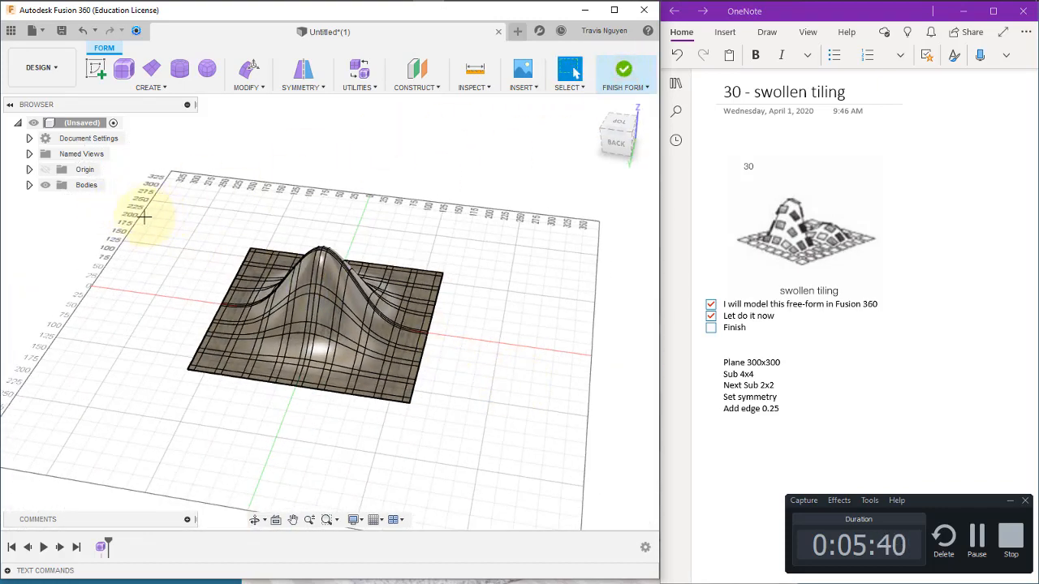
left_click_drag(144, 216, 540, 459)
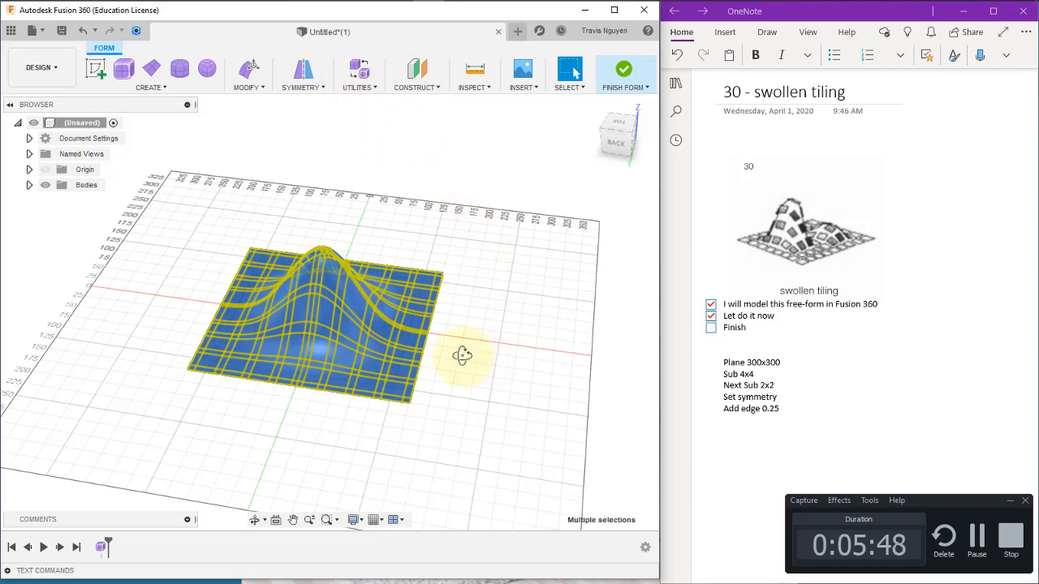
middle_click_drag(462, 356, 443, 340, "shift")
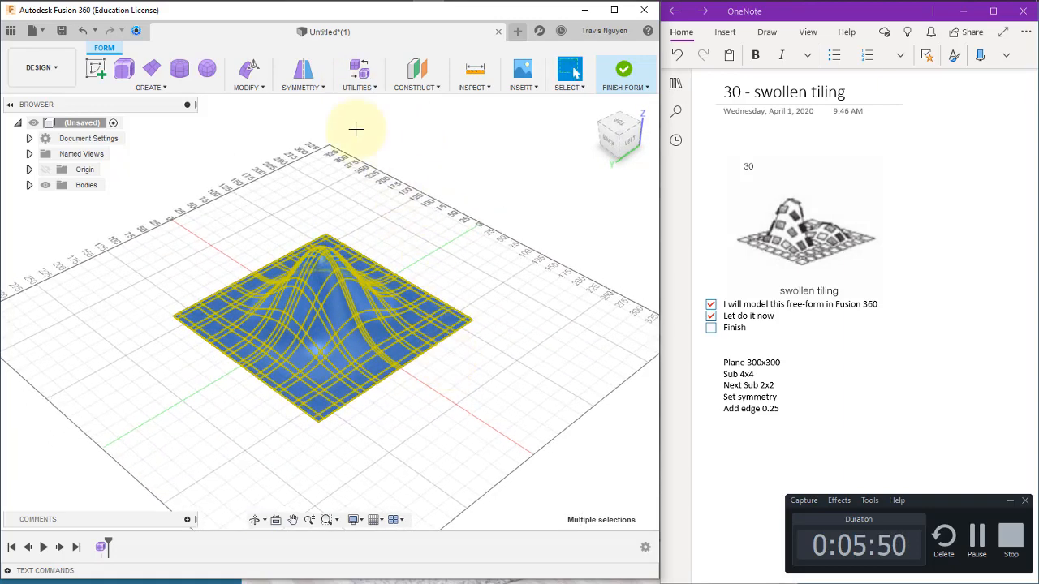
left_click(253, 88)
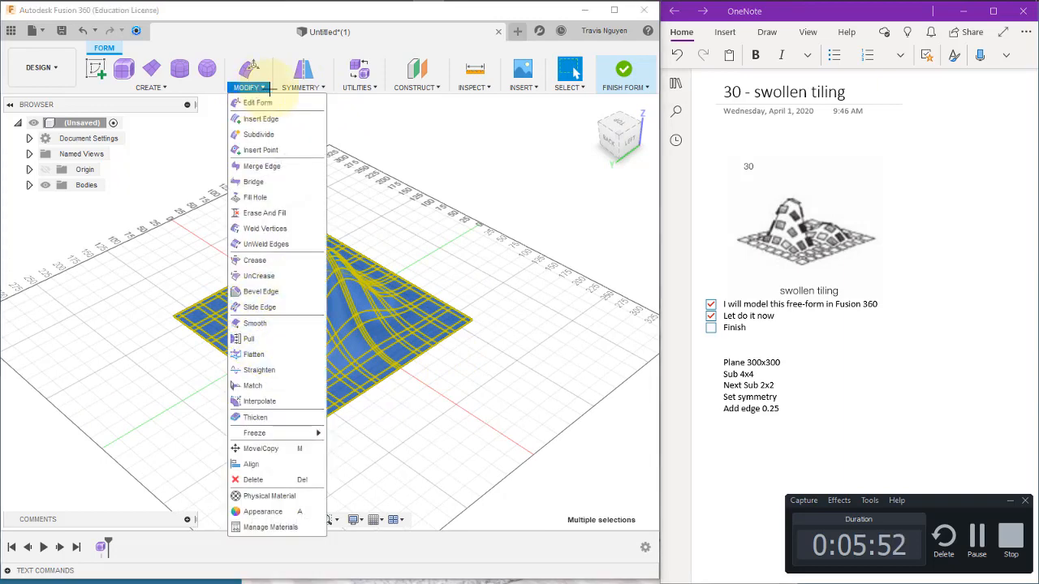
mouse_move(355, 89)
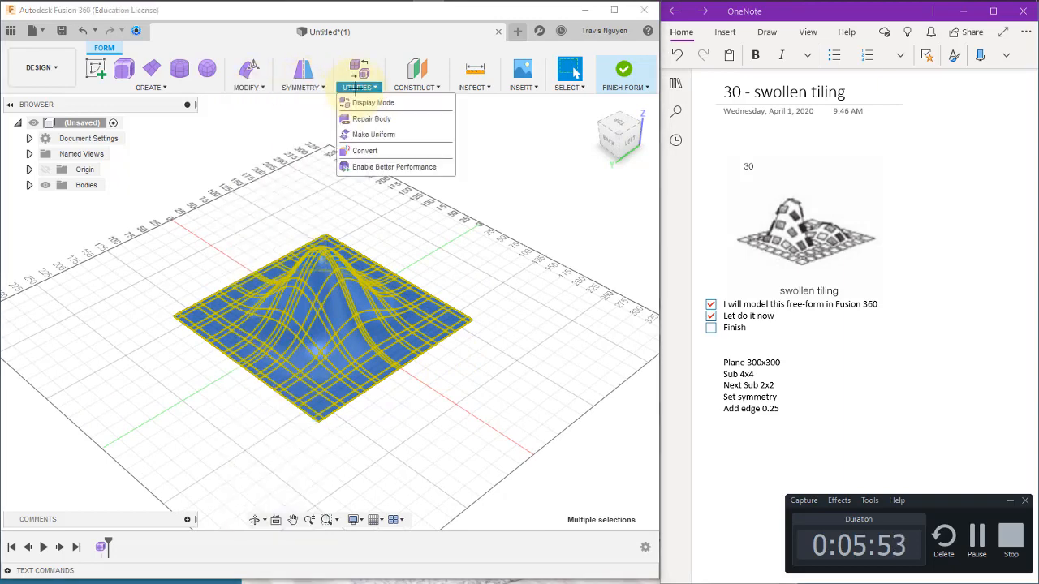
left_click(387, 151)
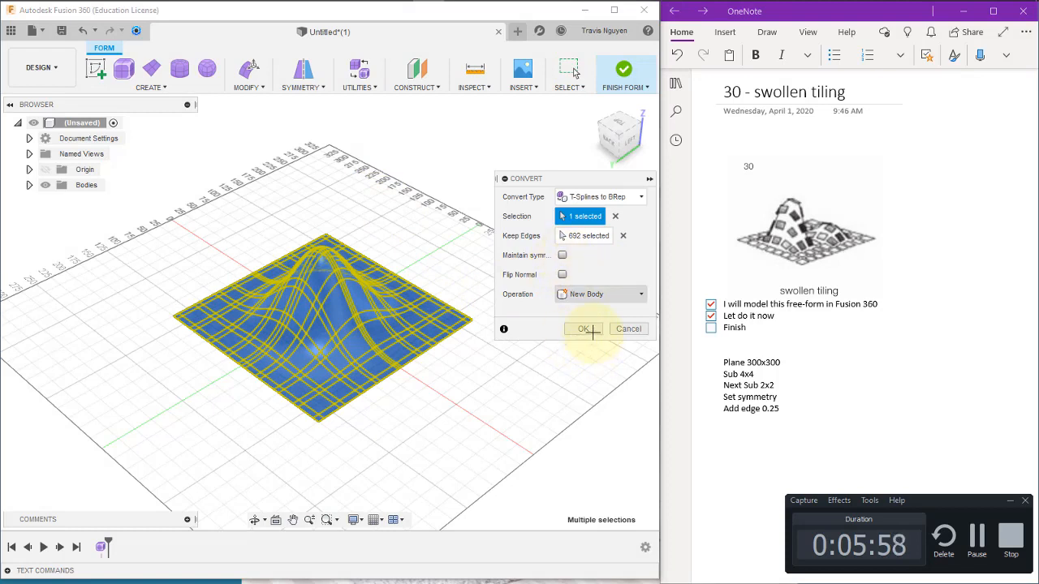
left_click(583, 329)
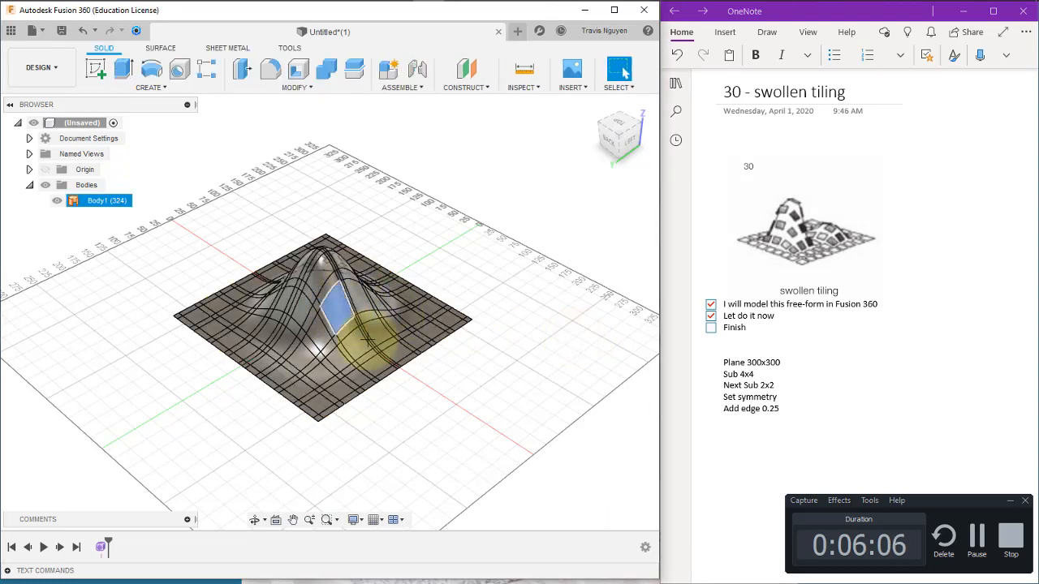
left_click(338, 309)
scroll(344, 244, "down", 3)
scroll(464, 359, "up", 10)
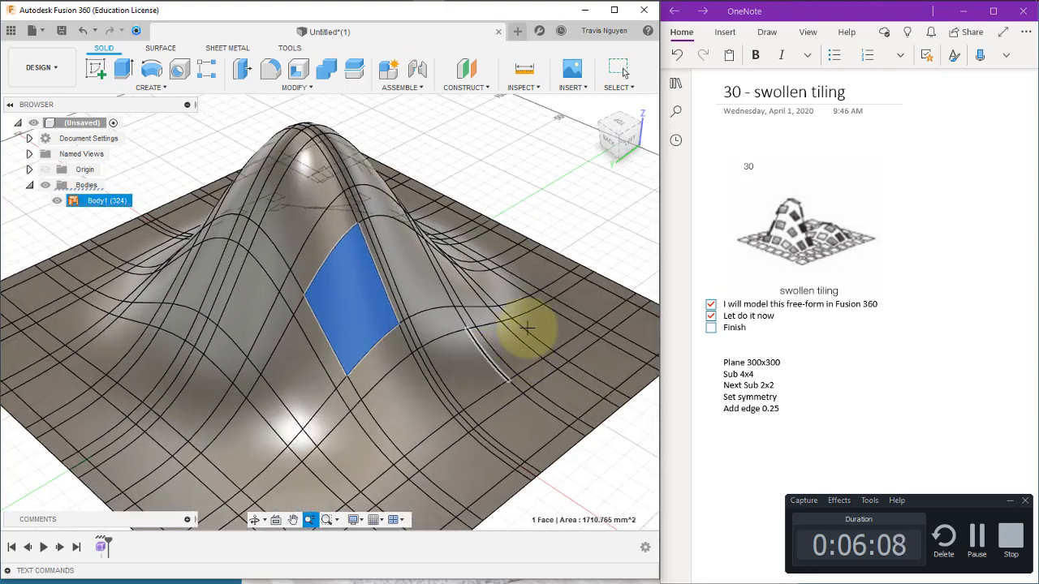
scroll(502, 356, "down", 6)
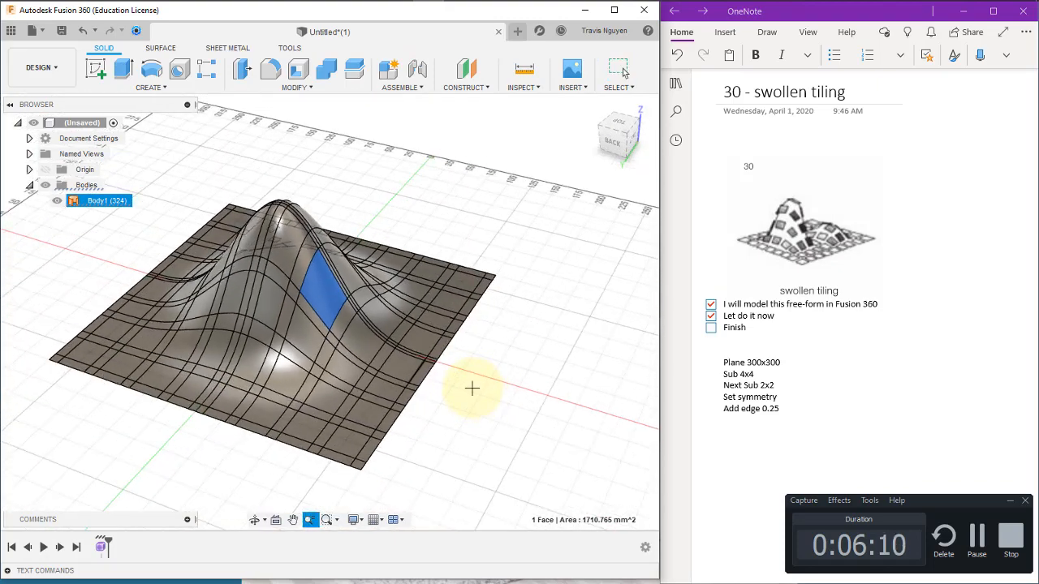
scroll(497, 409, "up", 2)
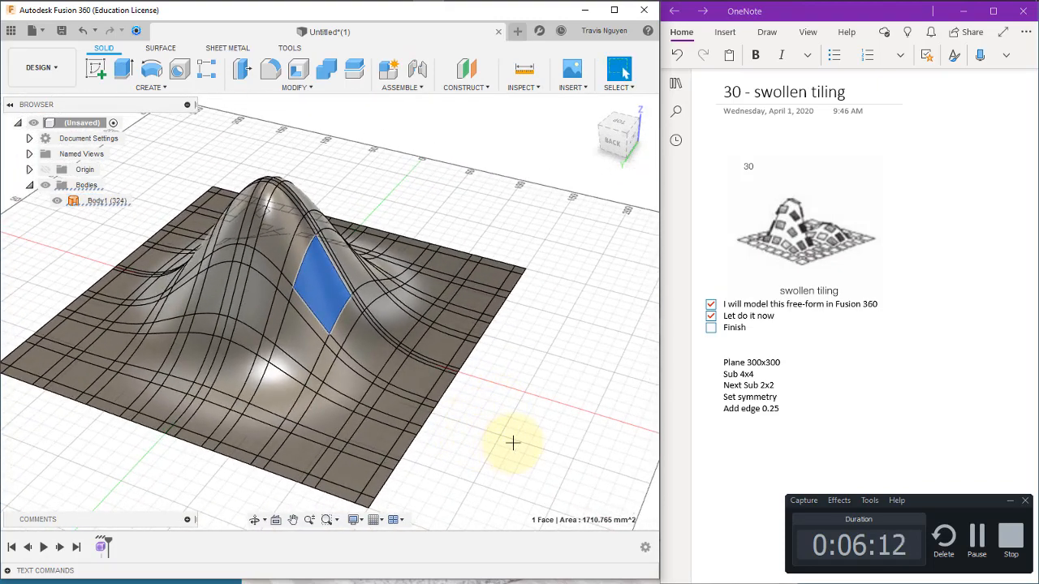
left_click(490, 425)
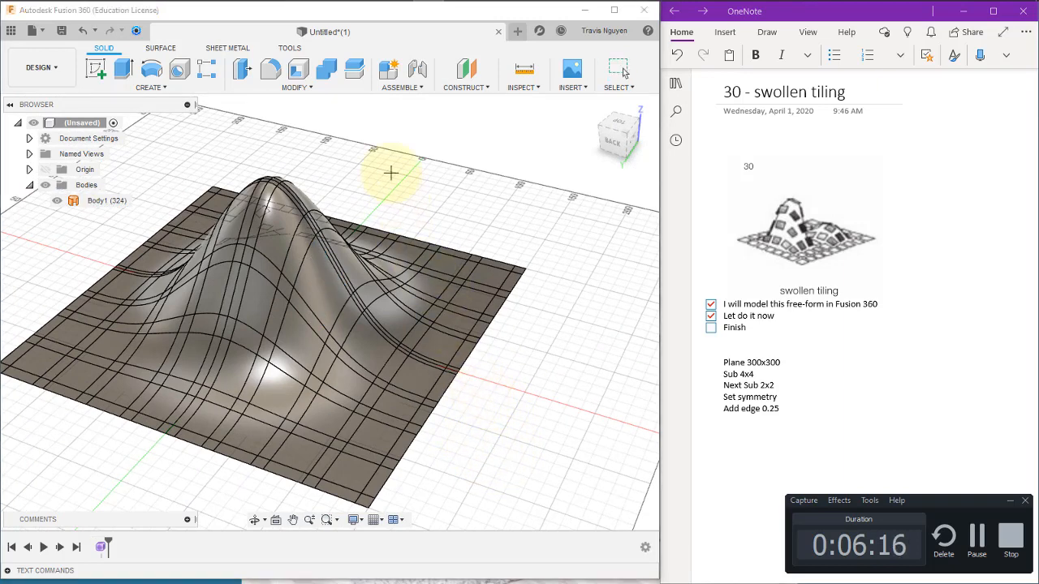
Apply the Paint - Enamel Glossy (Grey) appearance at face level to several large tile faces on the slope and base
key("a")
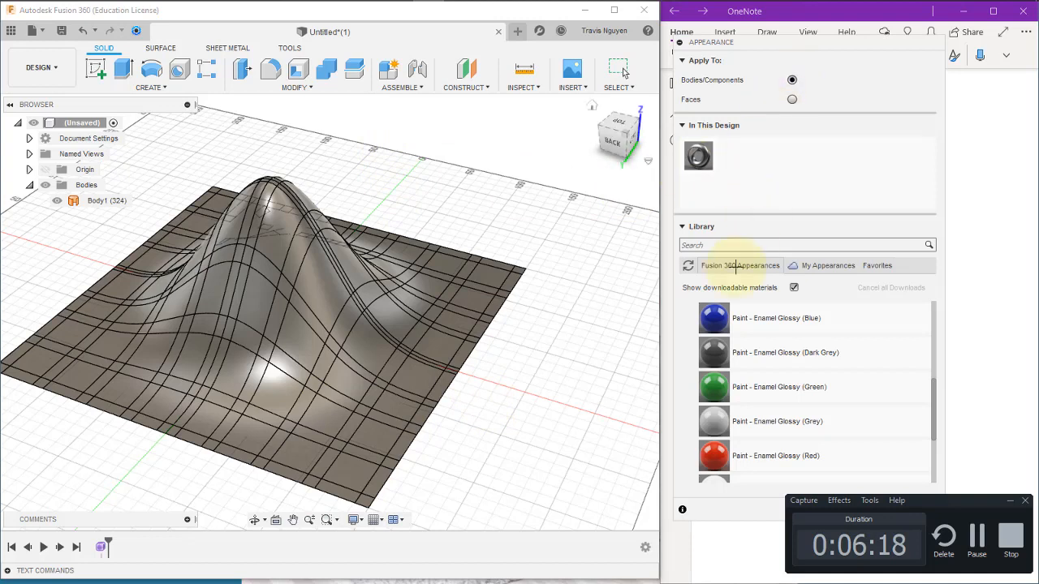
left_click_drag(719, 167, 720, 169)
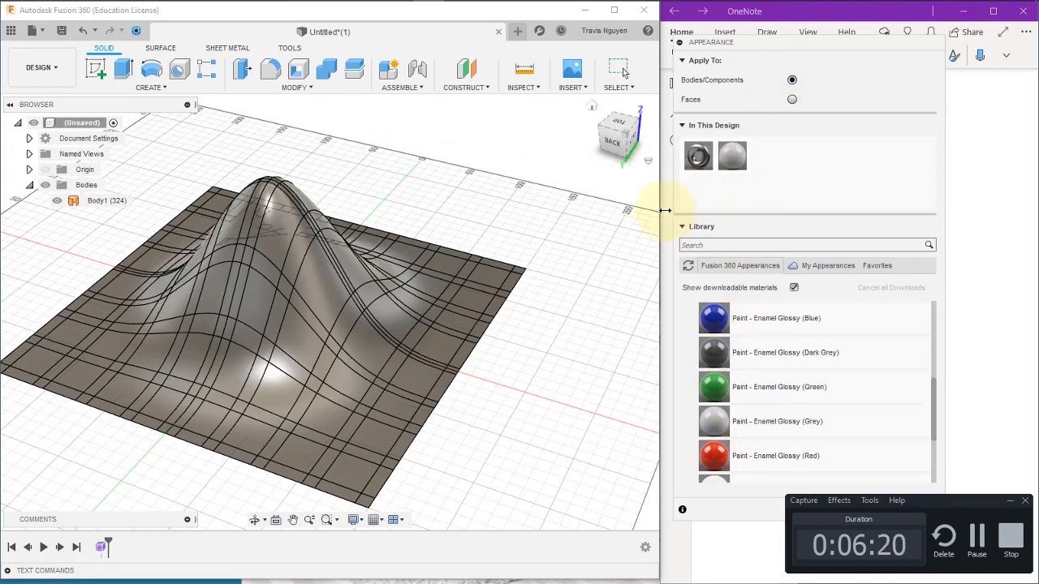
left_click(792, 99)
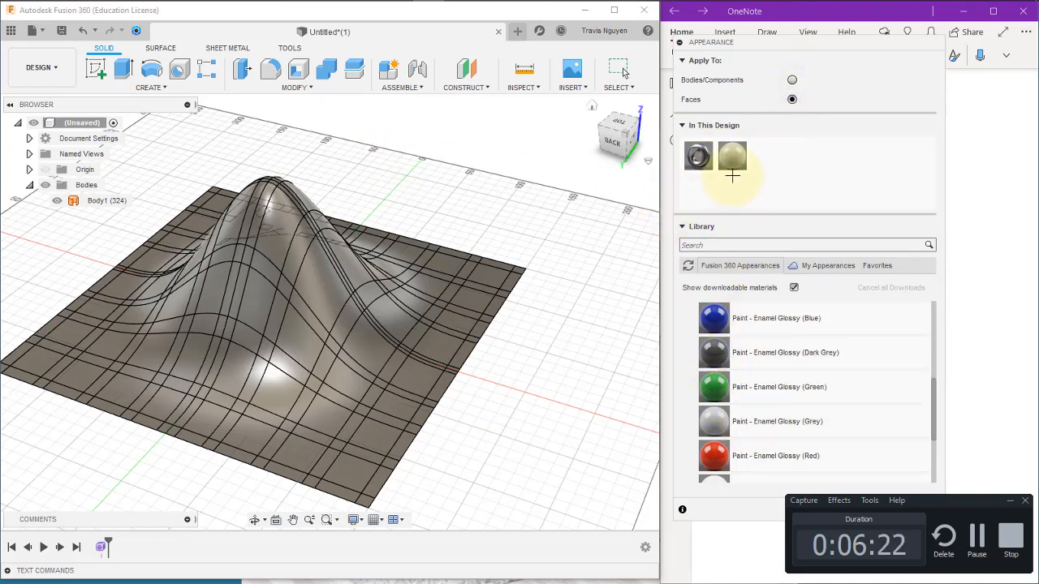
left_click_drag(732, 156, 526, 403)
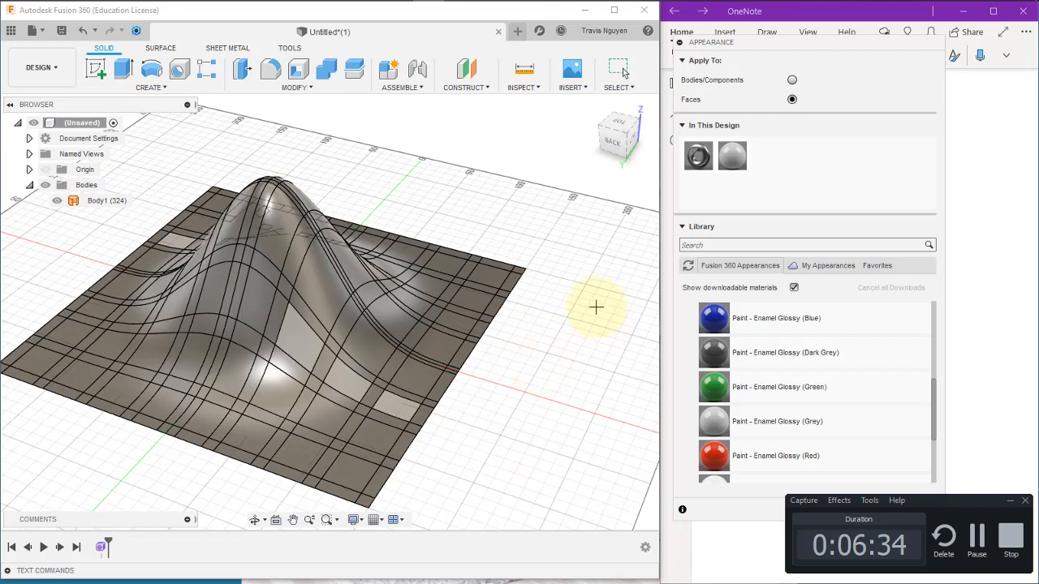
left_click_drag(732, 155, 273, 301)
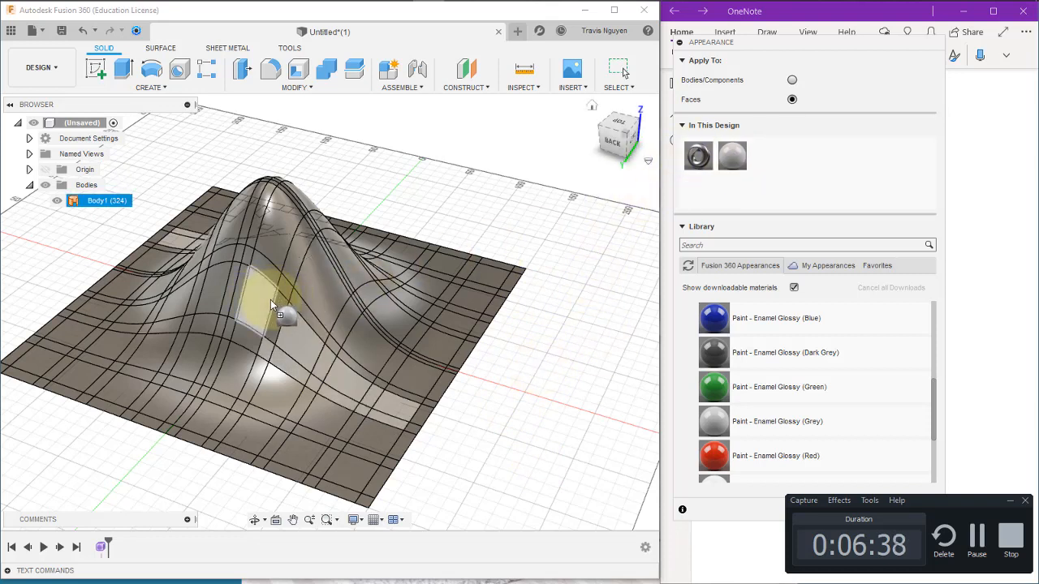
left_click_drag(273, 300, 272, 305)
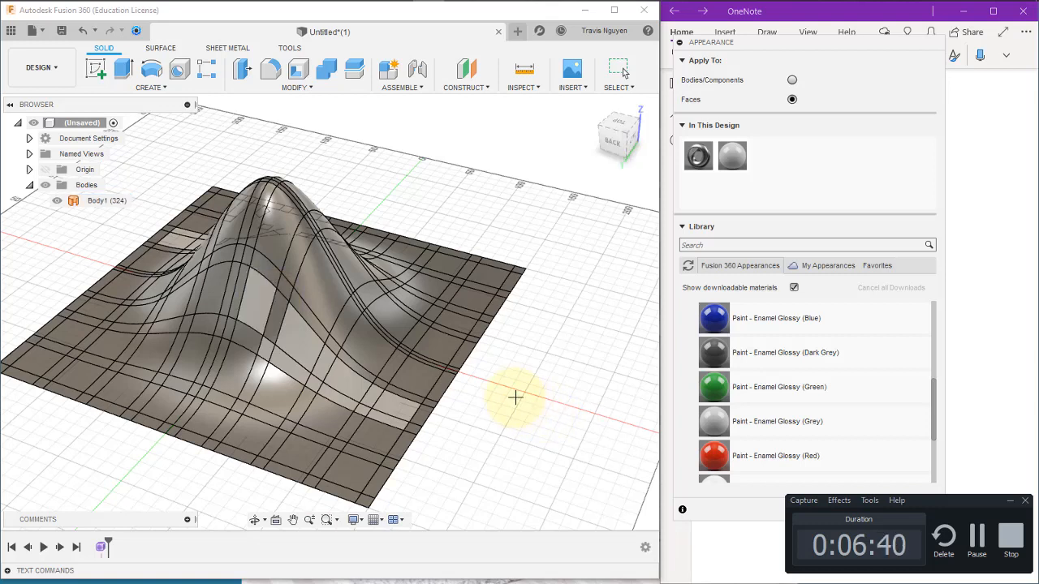
key("Escape")
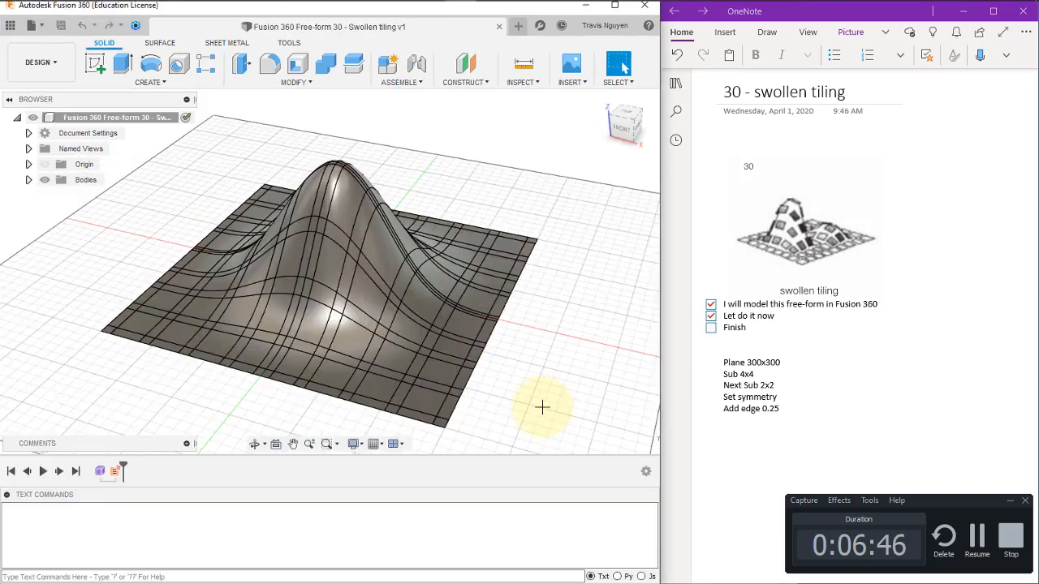
Switch to OneNote and add a ticked checklist item "Add material" above Finish
left_click(789, 315)
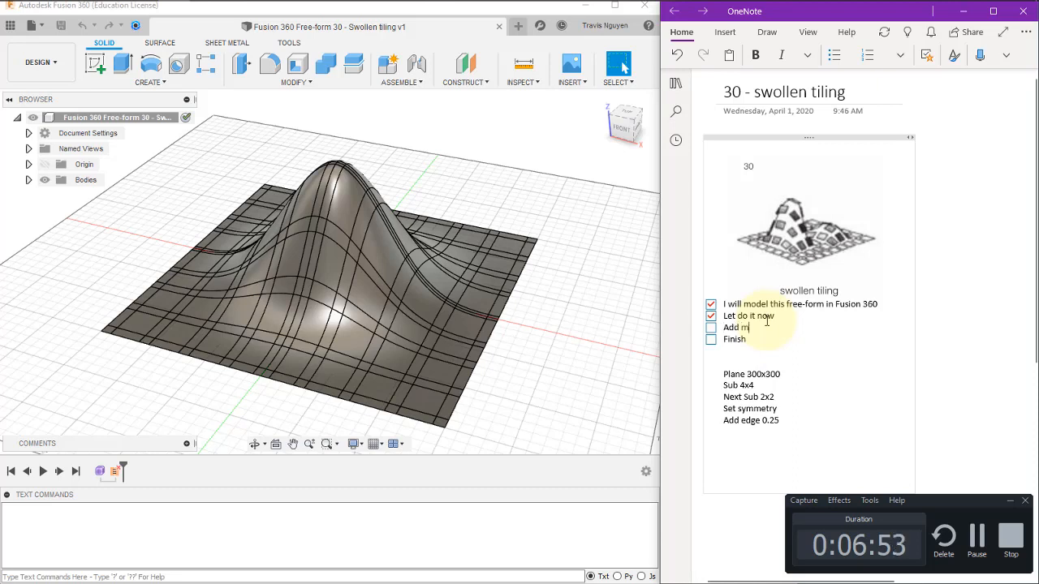
type("erial")
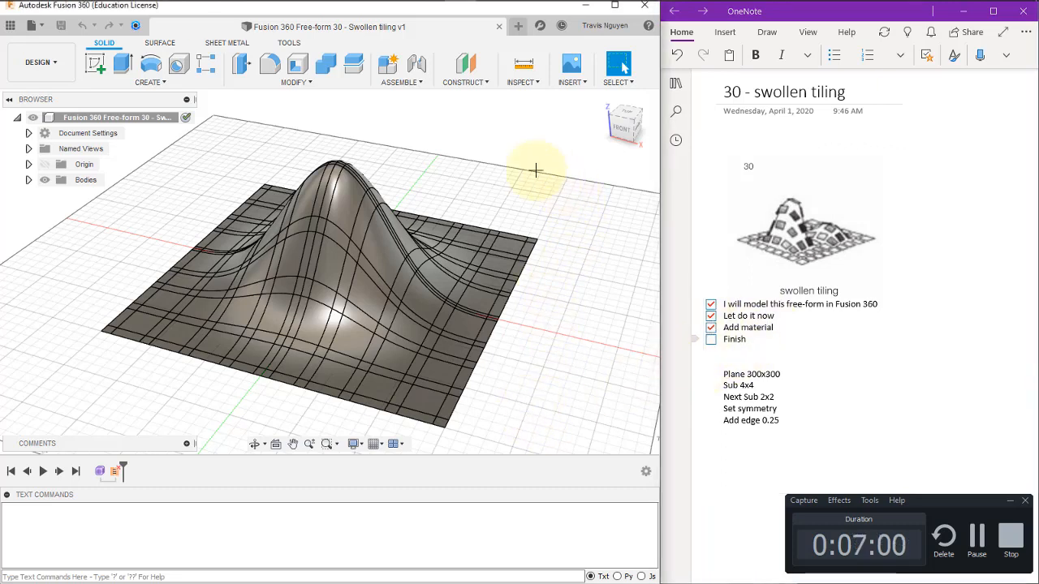
In Fusion 360, apply the Paint - Enamel Glossy (Grey) appearance to the eight tile faces along the surface's front edge
key("a")
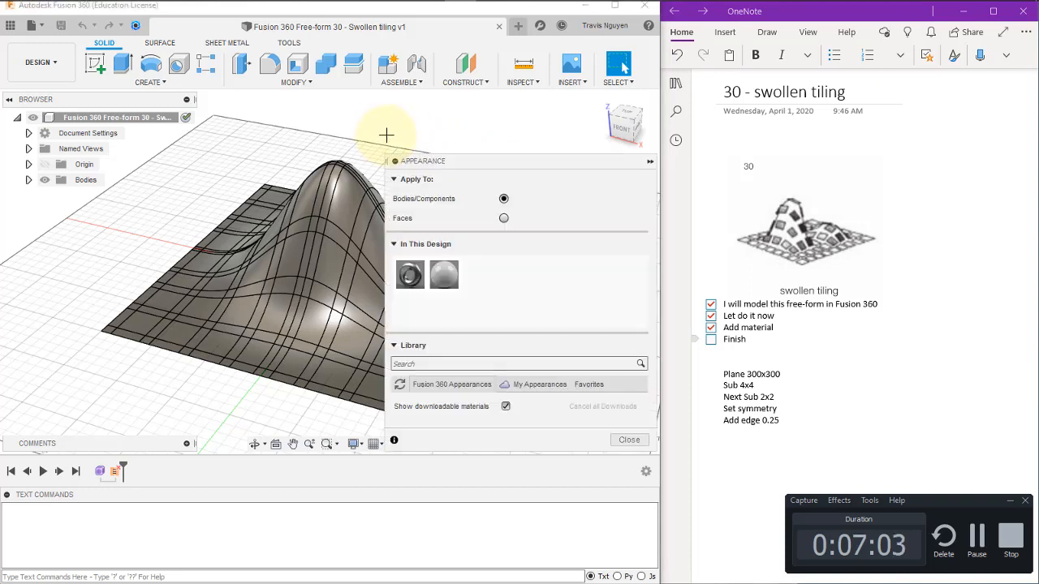
left_click_drag(557, 162, 676, 24)
left_click_drag(562, 142, 429, 395)
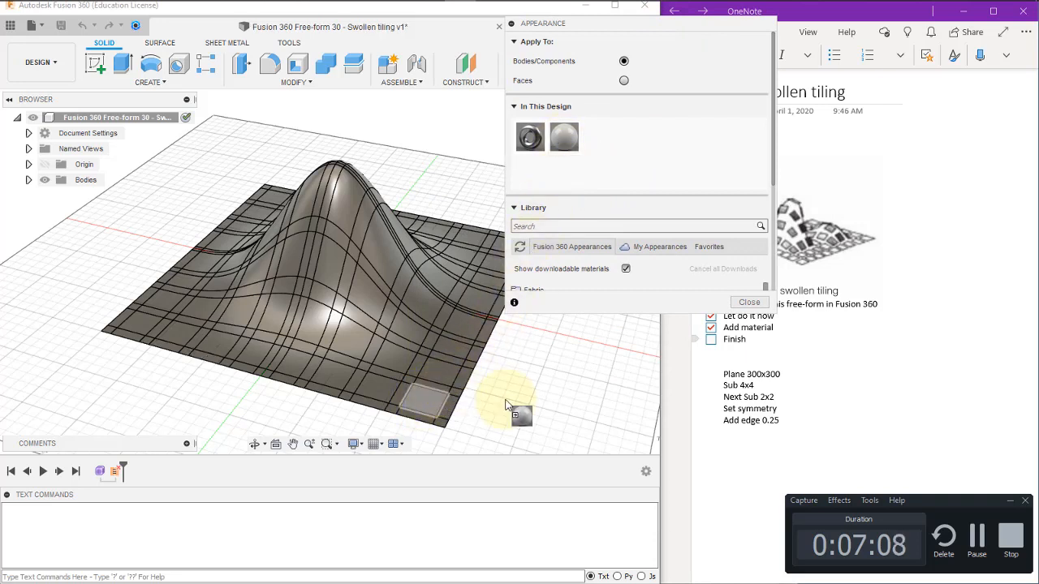
left_click_drag(568, 136, 377, 389)
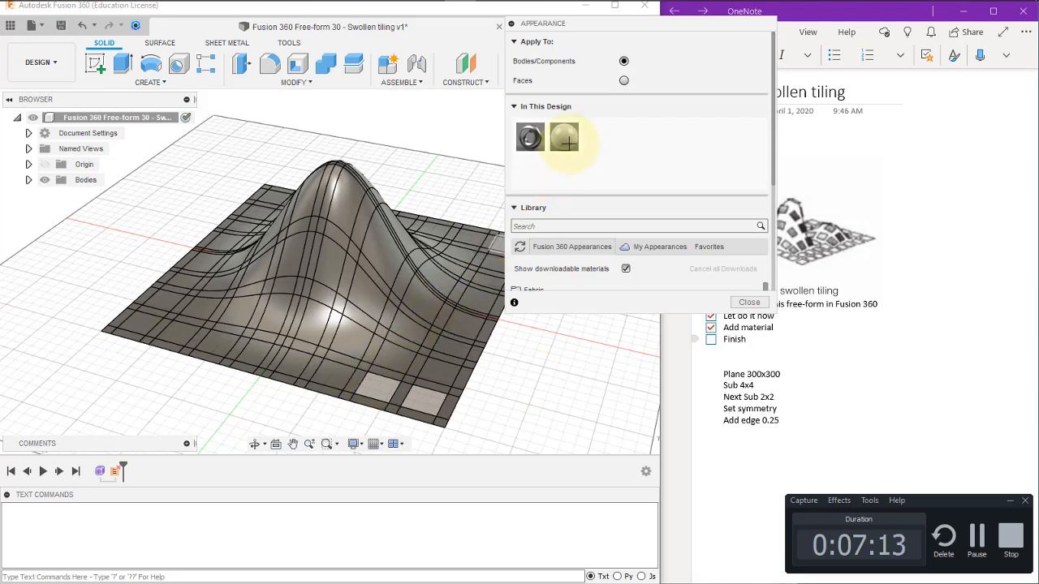
left_click_drag(564, 139, 328, 384)
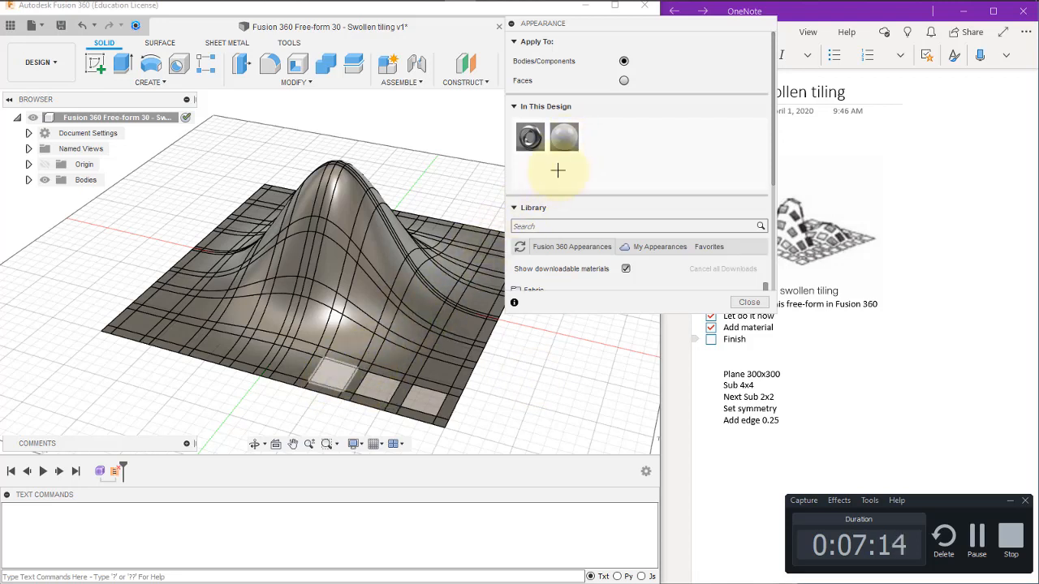
left_click_drag(560, 138, 297, 362)
left_click_drag(564, 138, 252, 351)
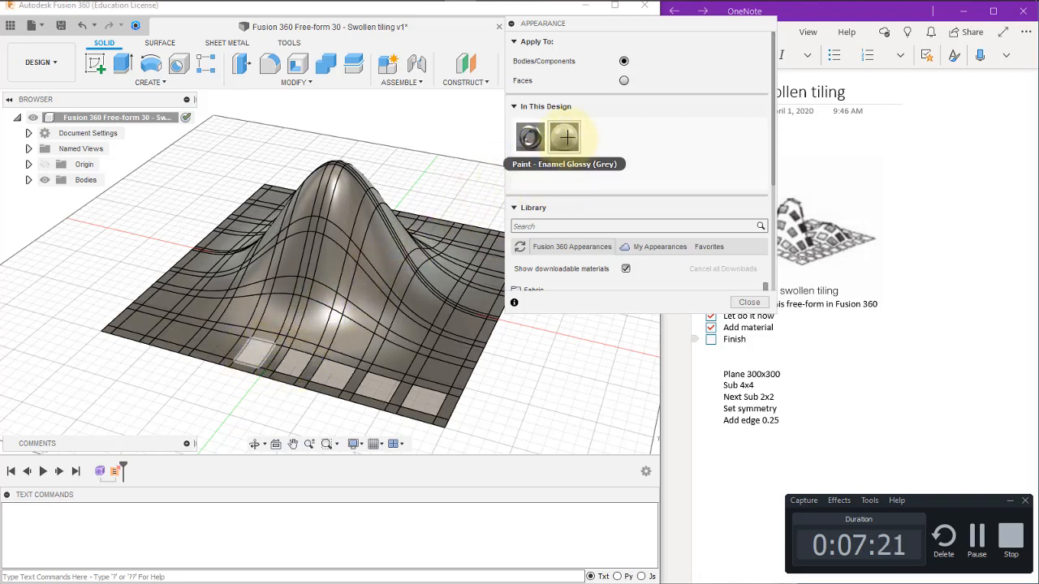
left_click_drag(566, 138, 207, 348)
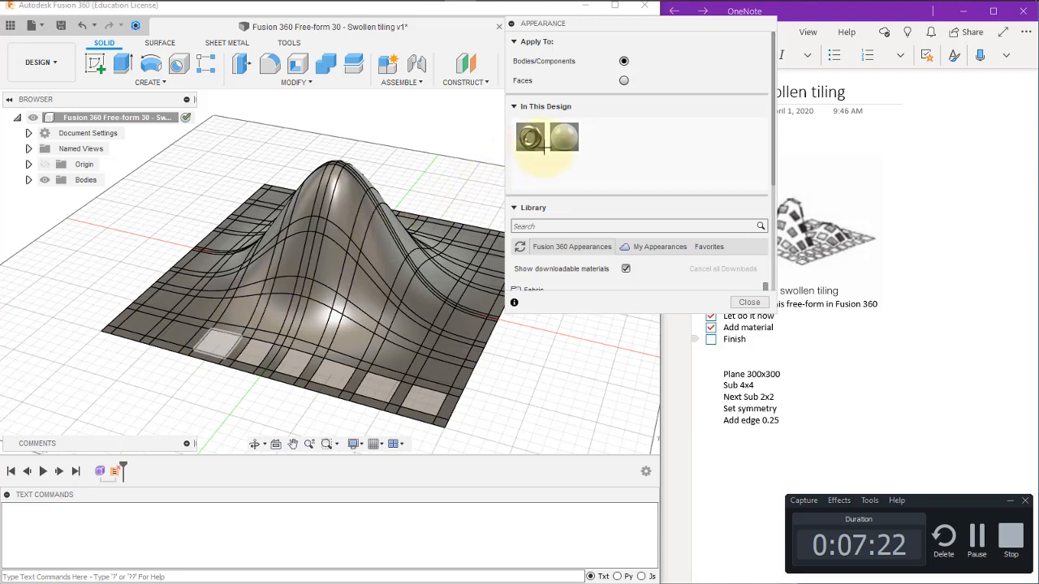
left_click_drag(544, 149, 182, 334)
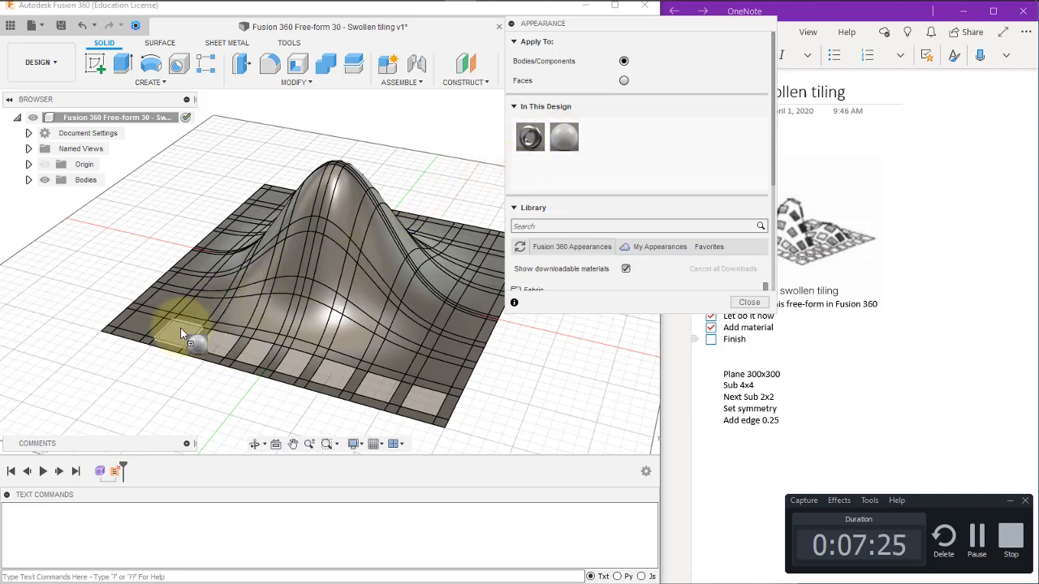
left_click_drag(565, 138, 145, 315)
left_click_drag(113, 277, 41, 276)
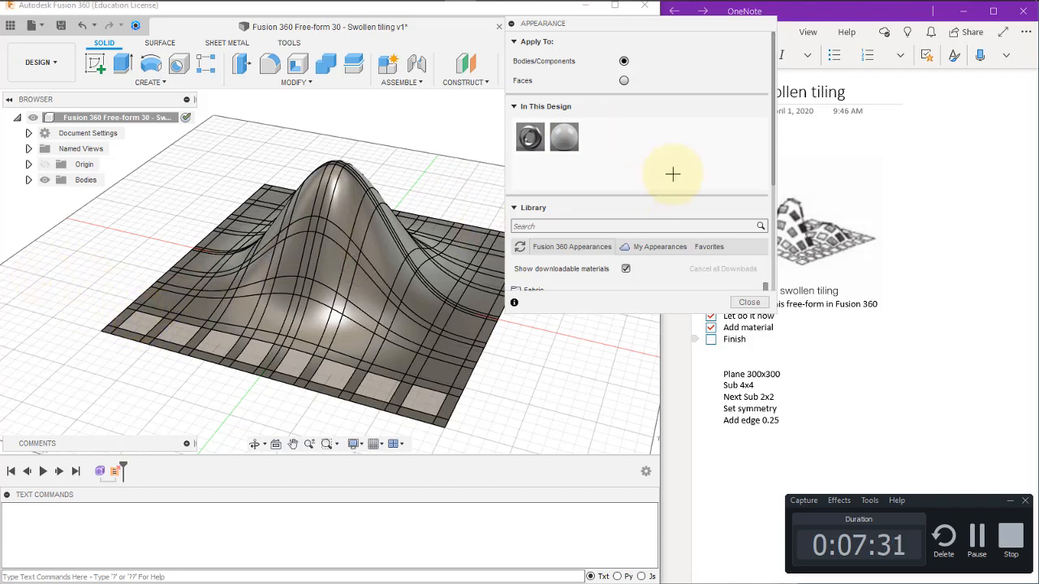
Search the appearance library for glass and apply a glass appearance to the narrow strip between the two front-edge tiles nearest the corner
left_click(658, 226)
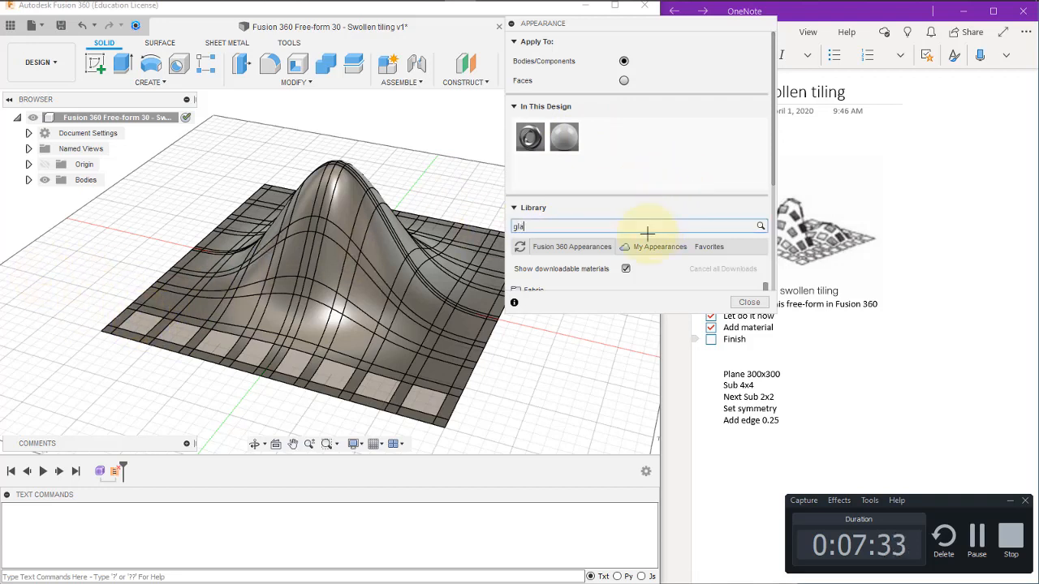
key("Return")
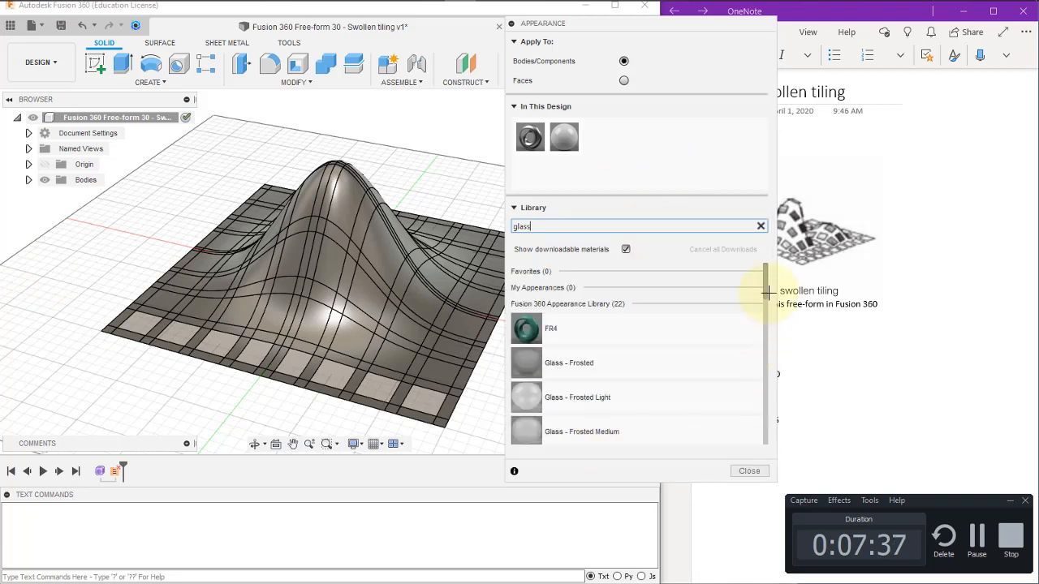
left_click_drag(765, 284, 767, 324)
left_click_drag(664, 414, 401, 394)
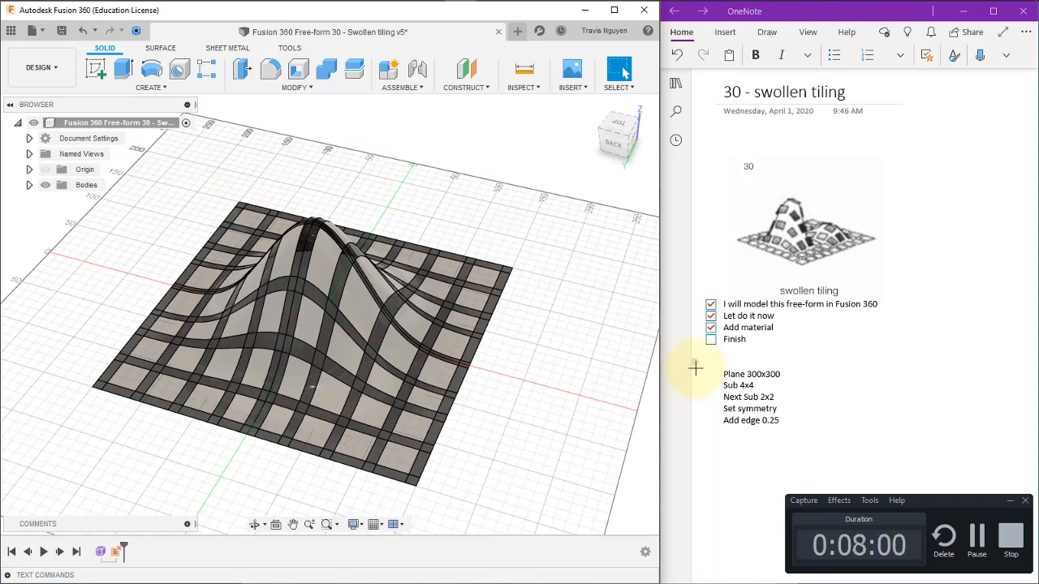
Switch to OneNote and add a ticked checklist item "This After add material" below Add material
left_click(783, 315)
key("Return")
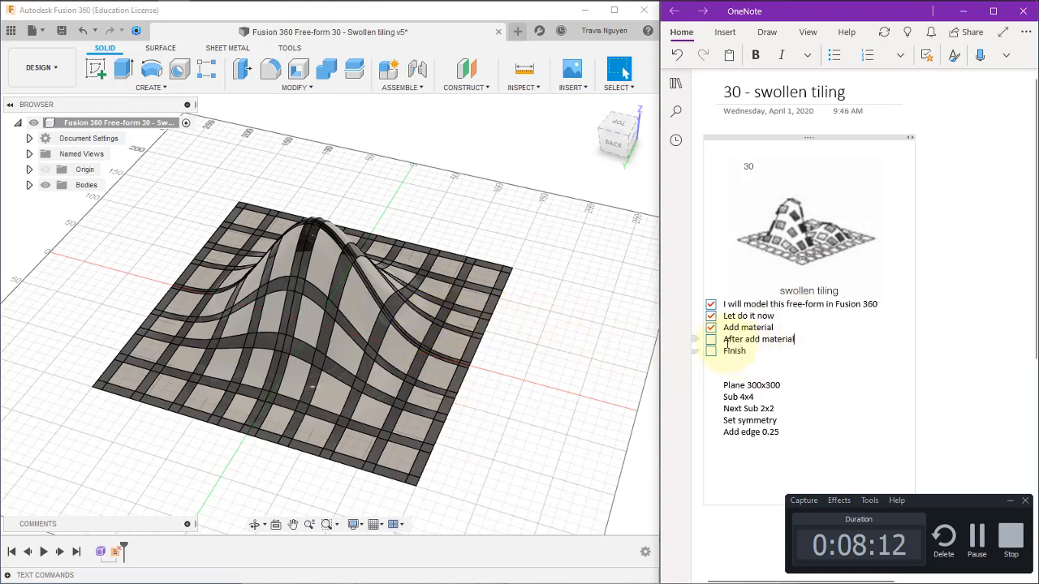
type("This")
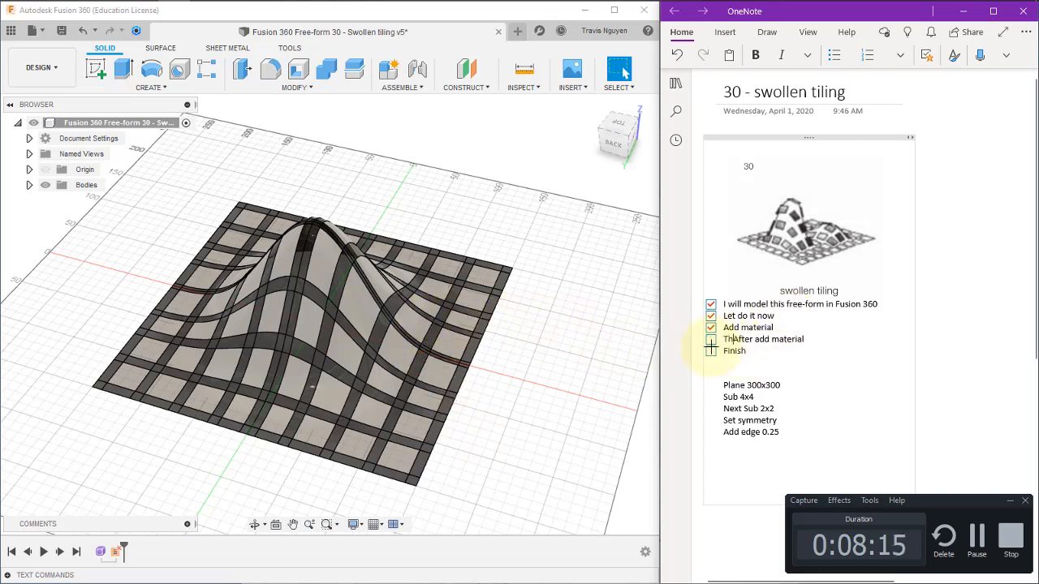
left_click(541, 347)
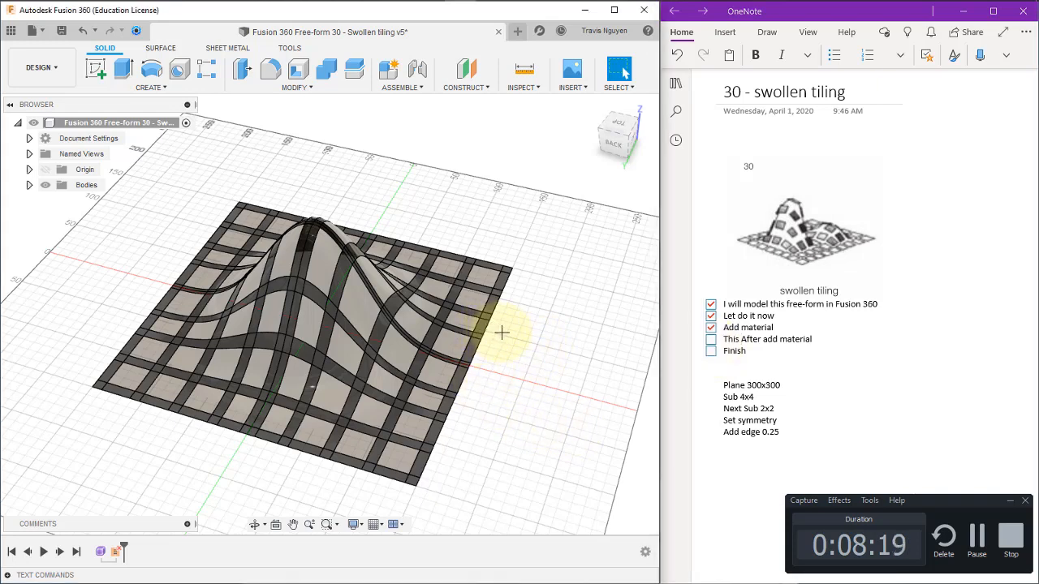
left_click(711, 339)
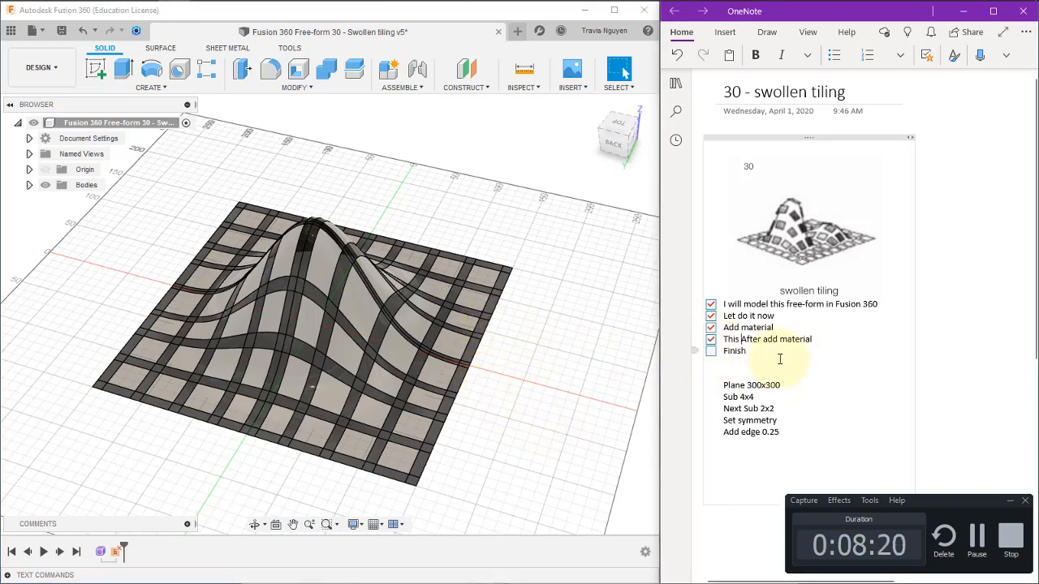
Add another ticked checklist item "Model LED light" above Finish
key("Return")
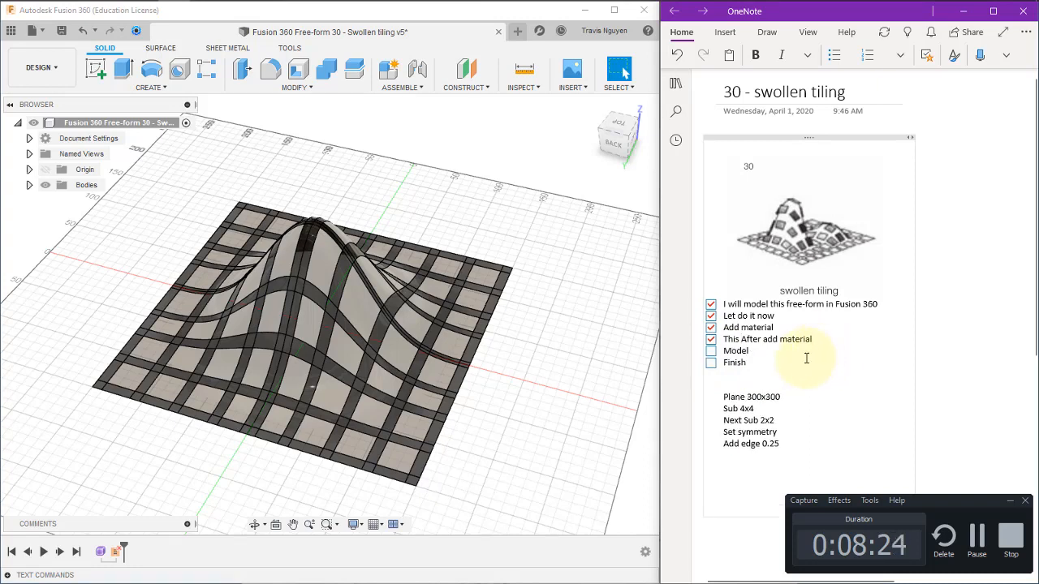
type("Model LED light")
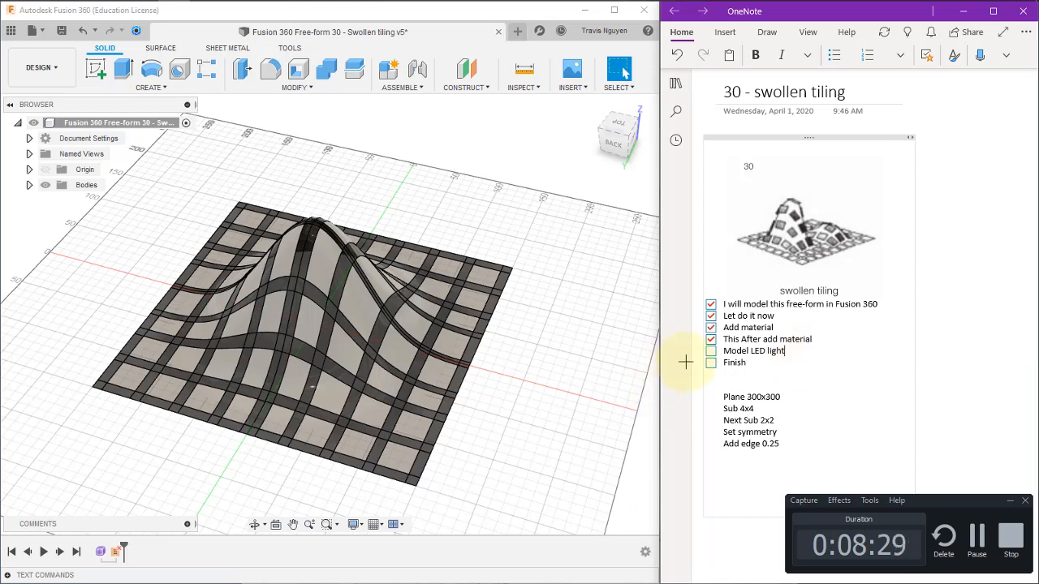
left_click(711, 351)
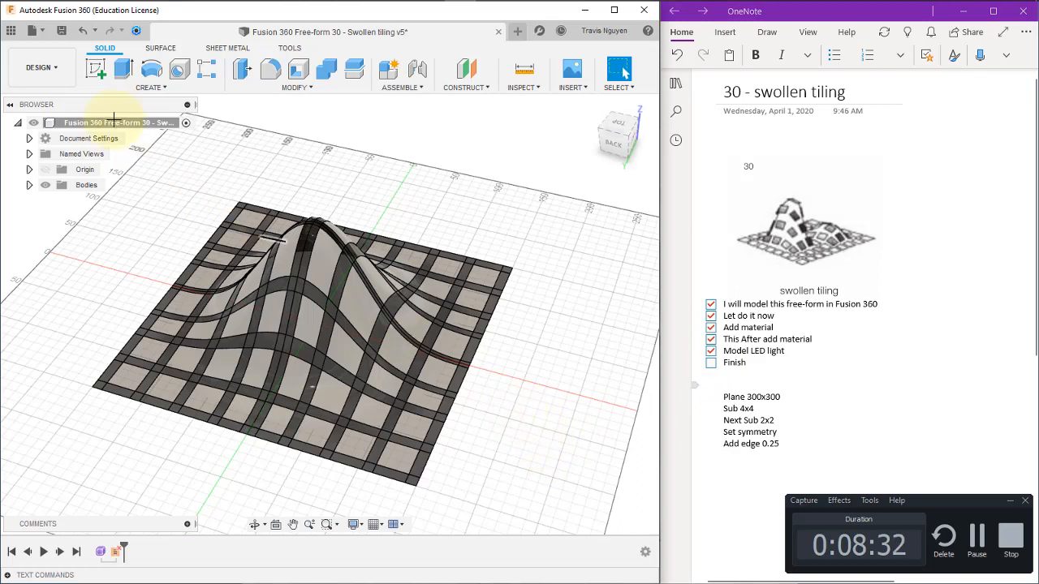
Switch to Fusion 360 and start a new sketch on the horizontal ground plane under the surface
left_click(95, 68)
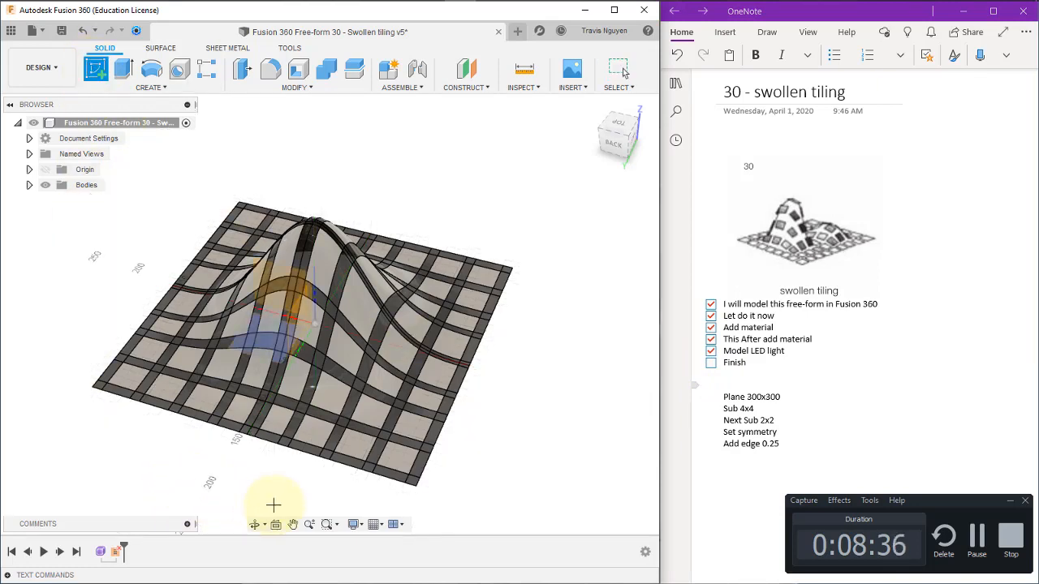
left_click(238, 362)
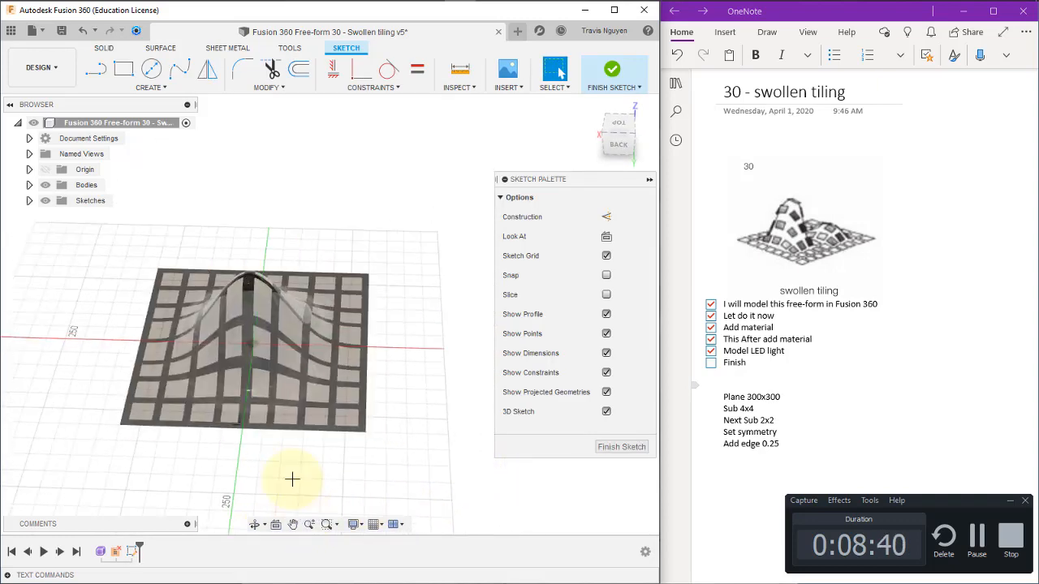
left_click(123, 68)
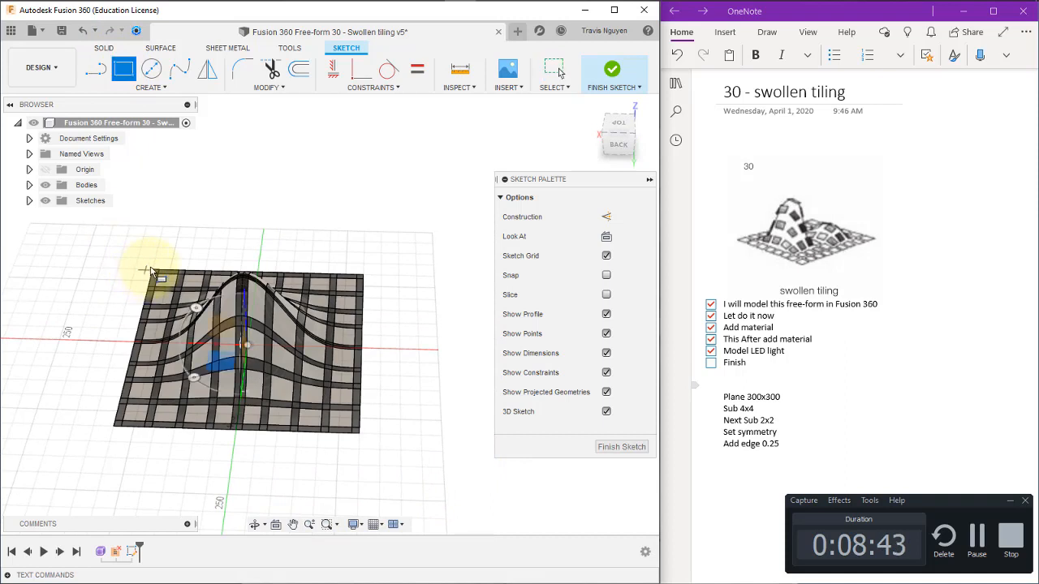
left_click(152, 271)
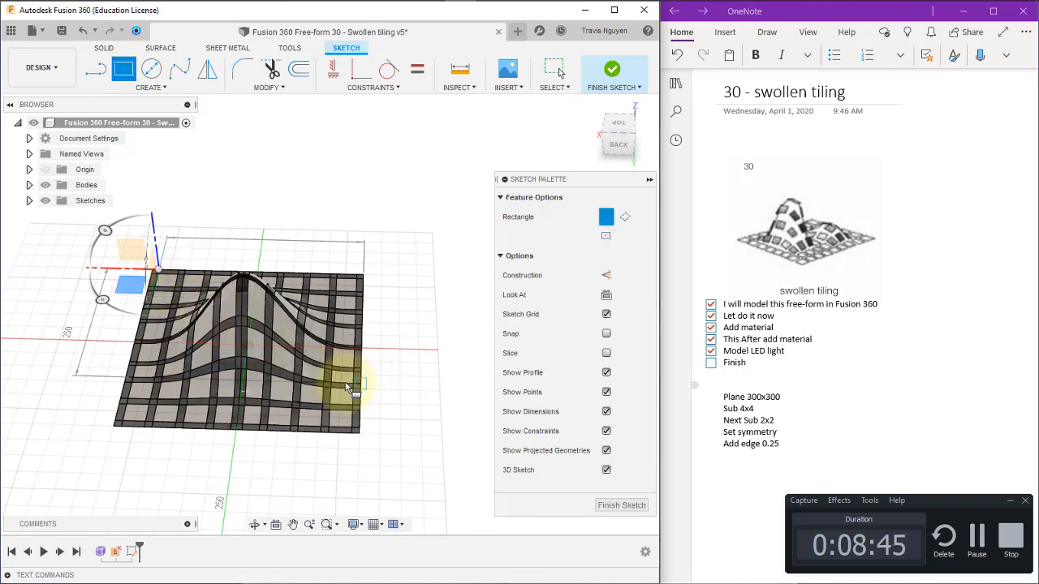
key("Escape")
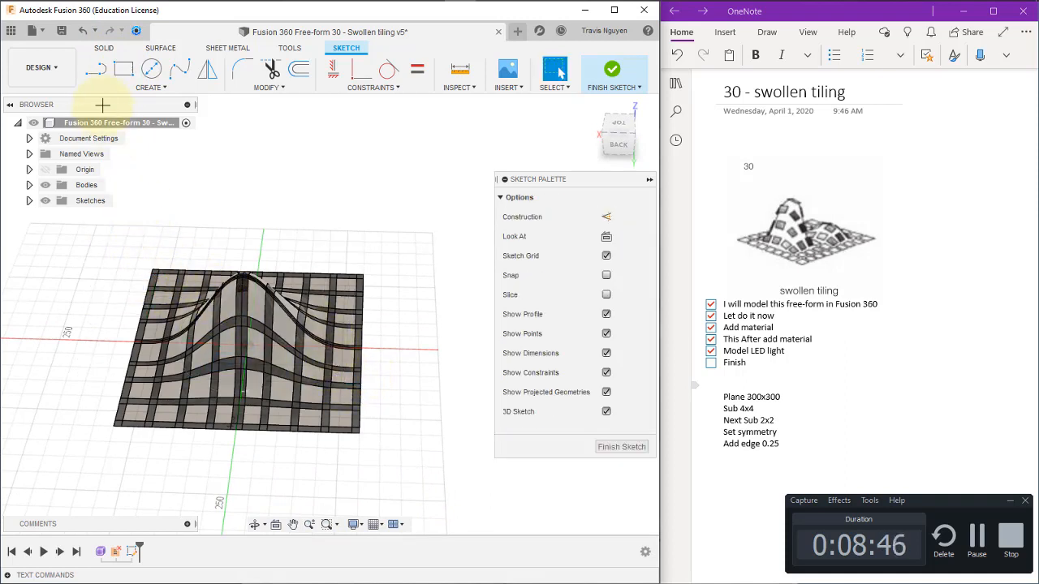
Sketch a 300 x 300 mm two-point rectangle between opposite corners of the tiled surface, viewed from the top
left_click(124, 68)
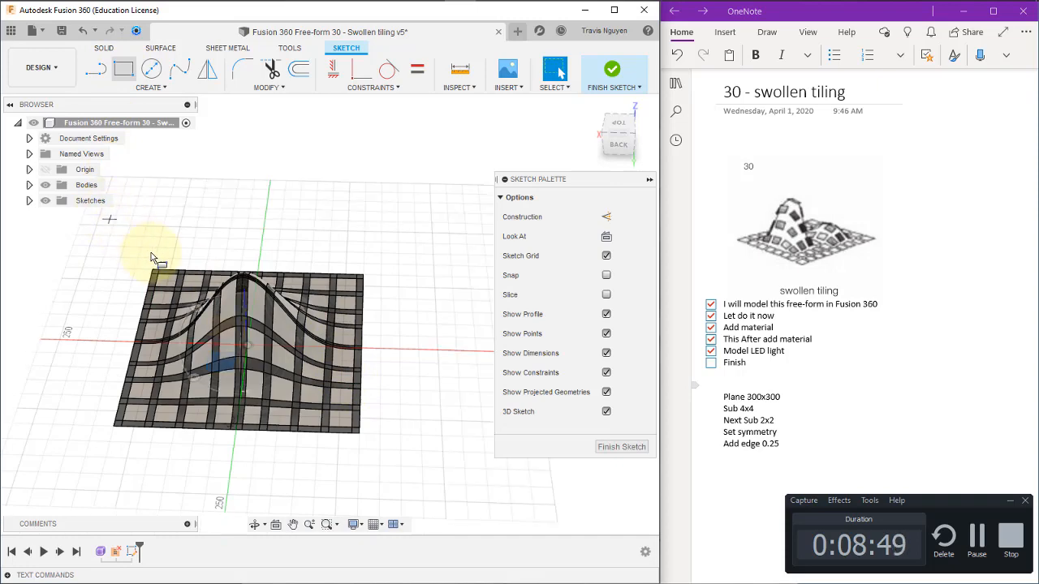
scroll(154, 258, "up", 5)
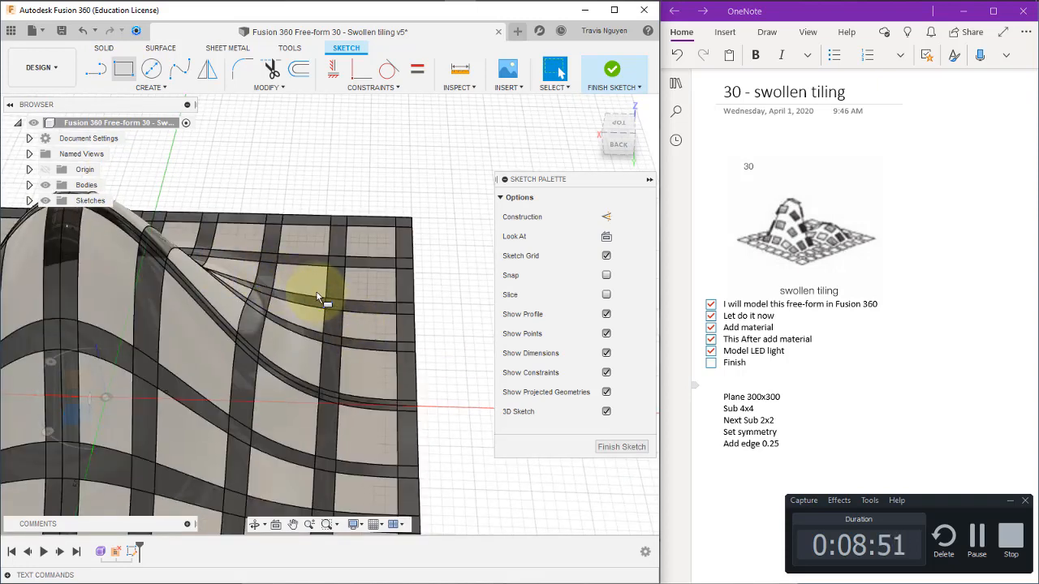
scroll(317, 292, "down", 5)
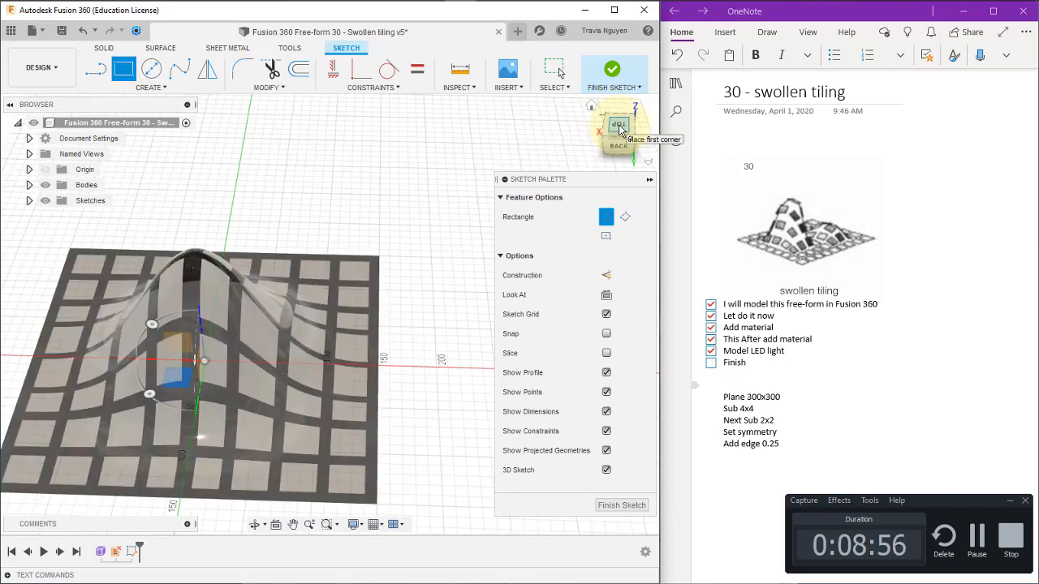
left_click(619, 127)
middle_click_drag(417, 325, 469, 444)
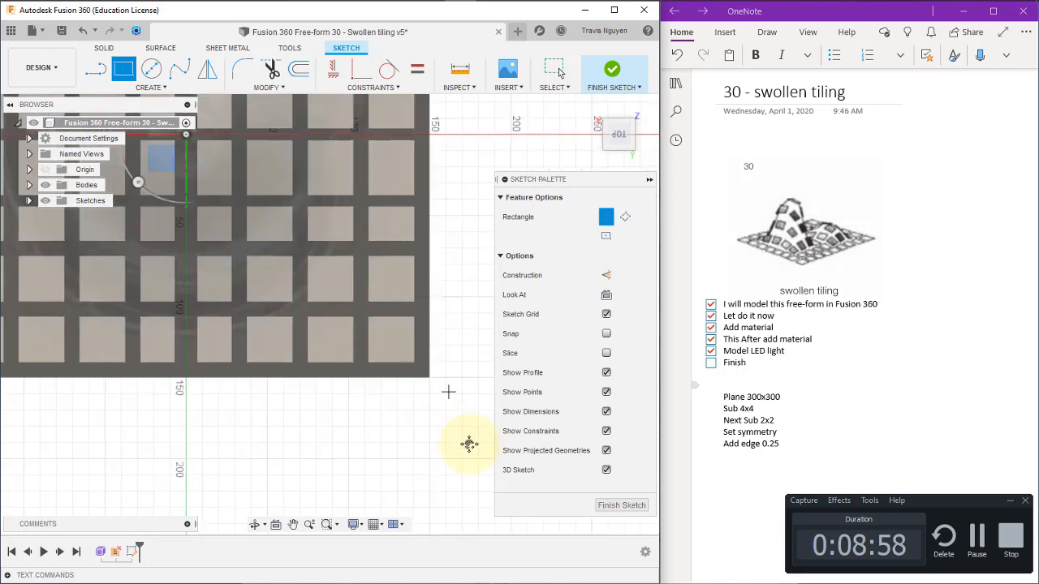
scroll(401, 390, "down", 3)
scroll(268, 276, "down", 3)
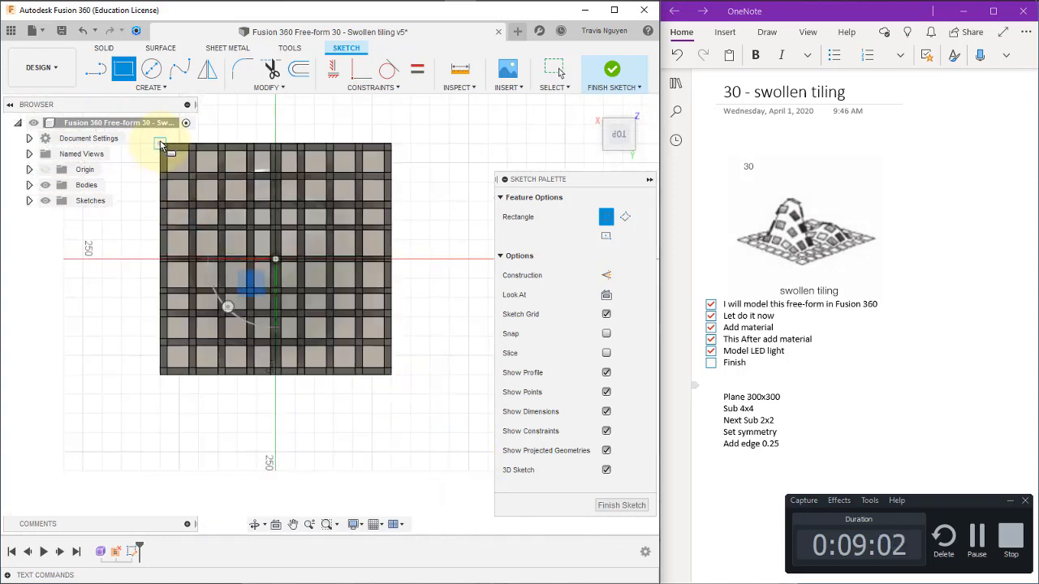
left_click(161, 144)
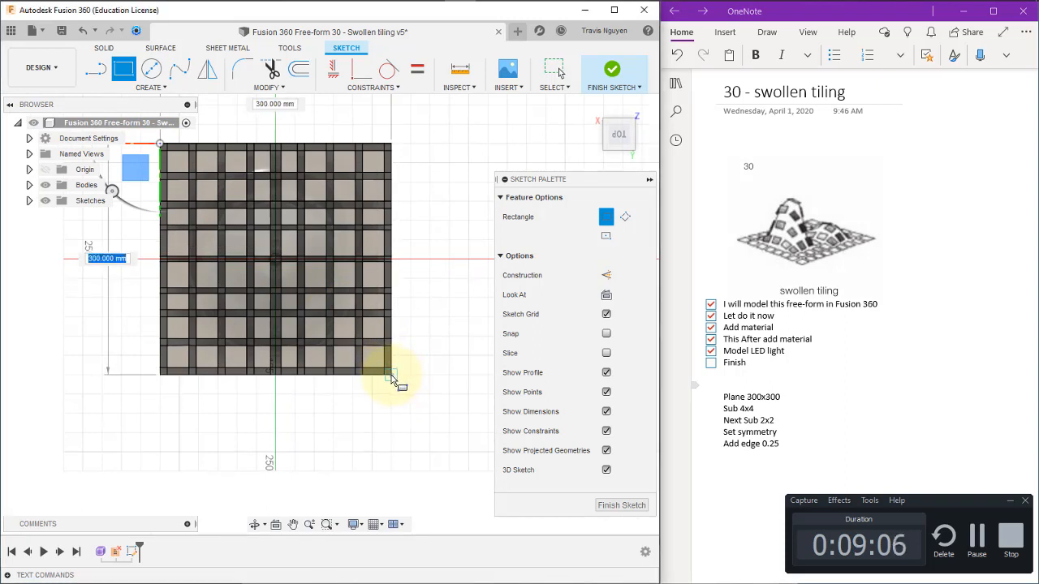
left_click(392, 376)
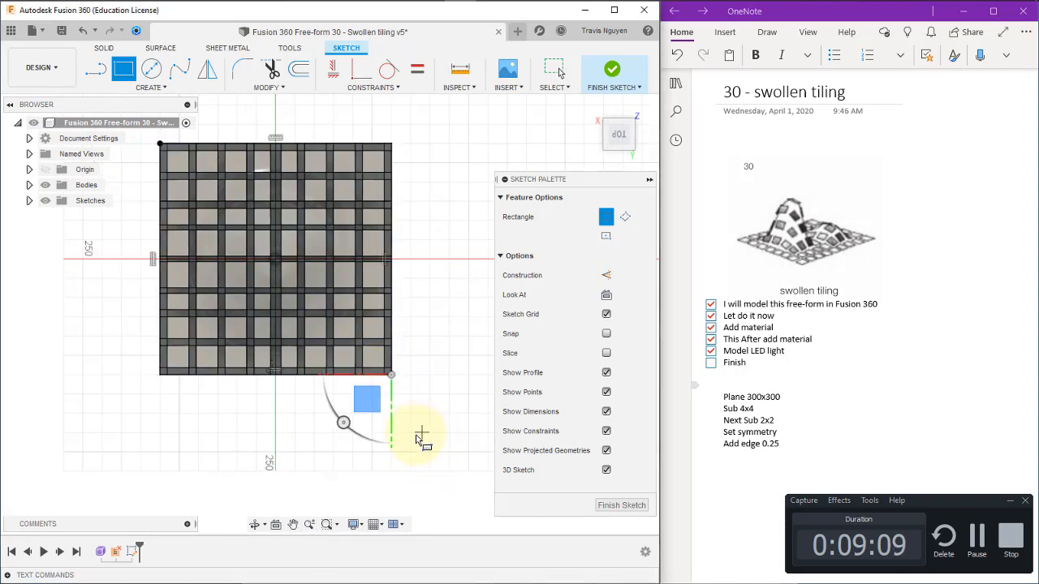
mouse_move(399, 371)
middle_mouse_down("shift")
mouse_move(397, 339)
mouse_move(406, 341)
middle_mouse_up("shift")
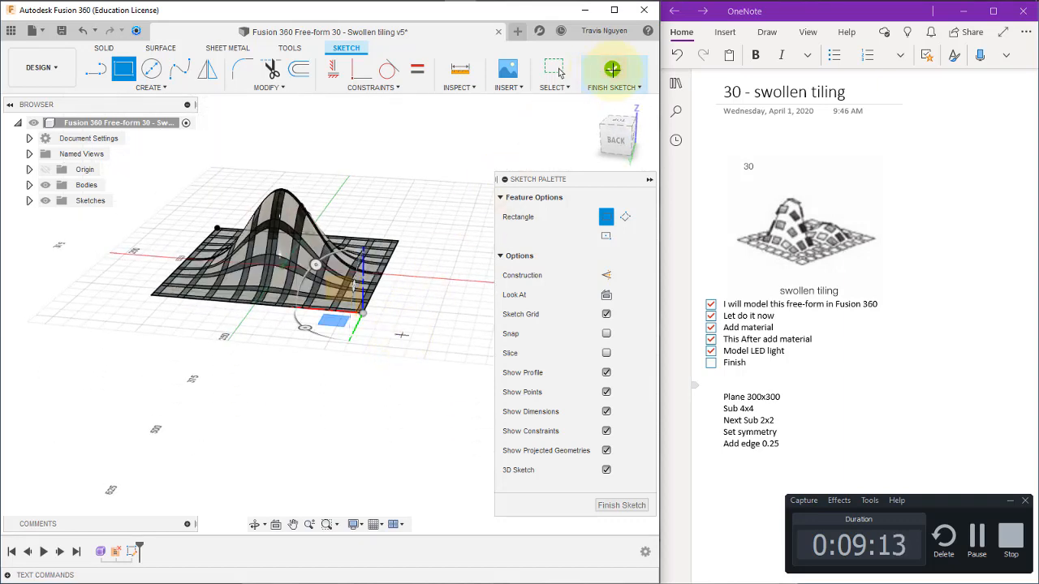
key("Escape")
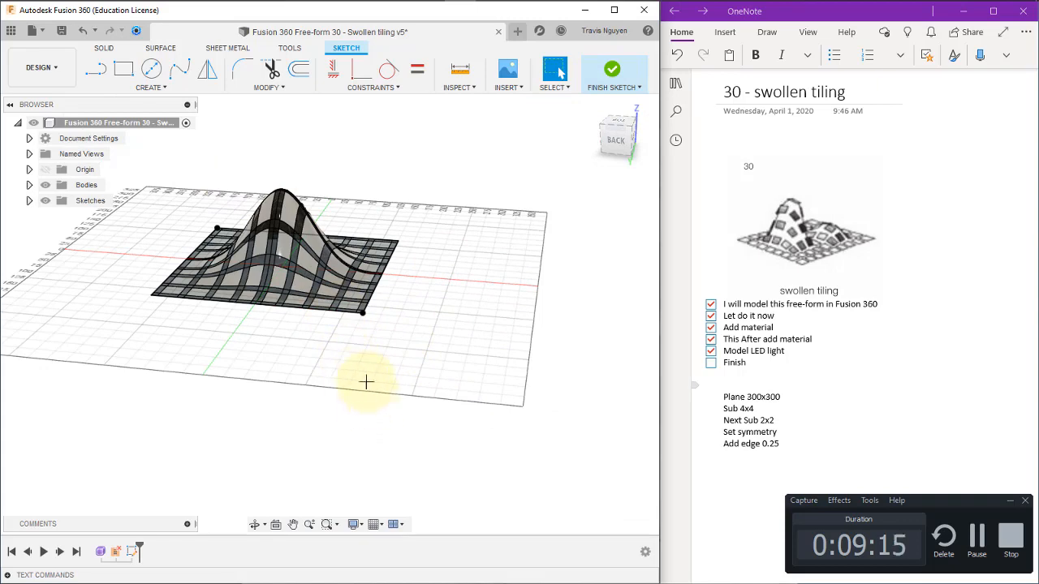
Finish the sketch and extrude the square profile -5 mm as a new body beneath the tiled surface
scroll(342, 337, "down", 3)
key("e")
middle_click_drag(341, 312, 331, 258, "shift")
scroll(319, 223, "down", 4)
scroll(358, 292, "up", 8)
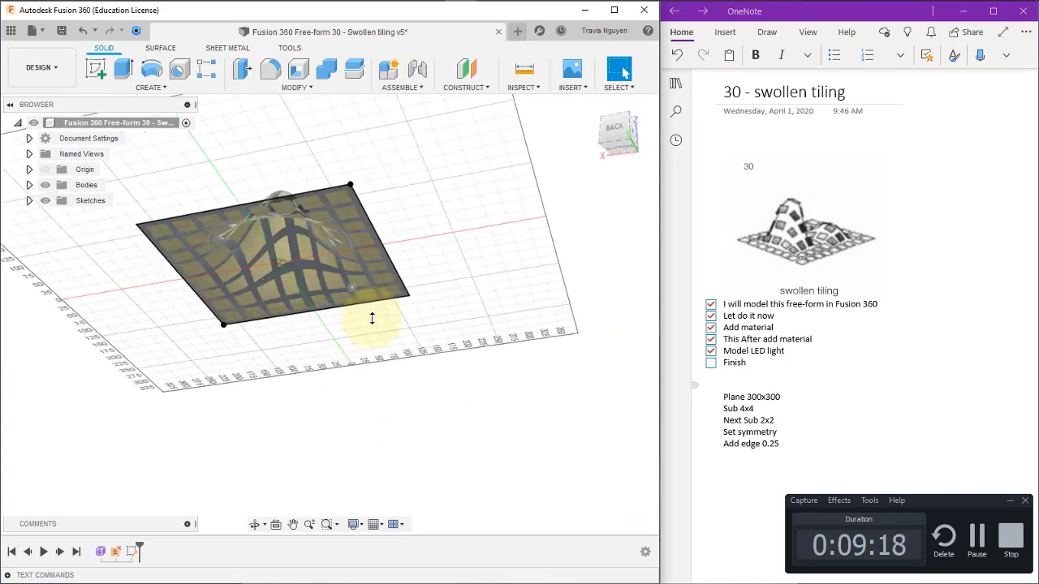
scroll(383, 333, "down", 6)
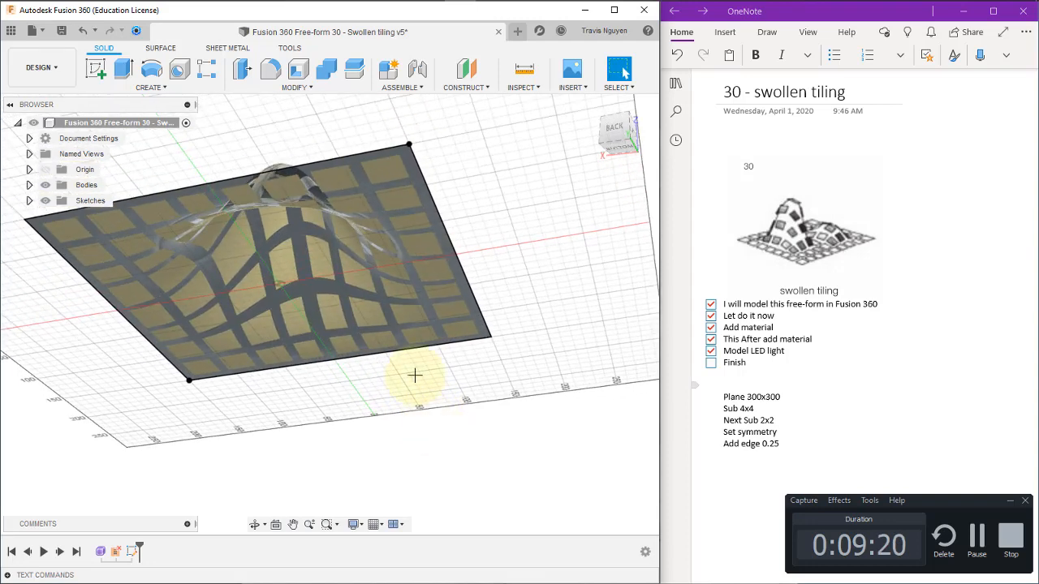
left_click(124, 69)
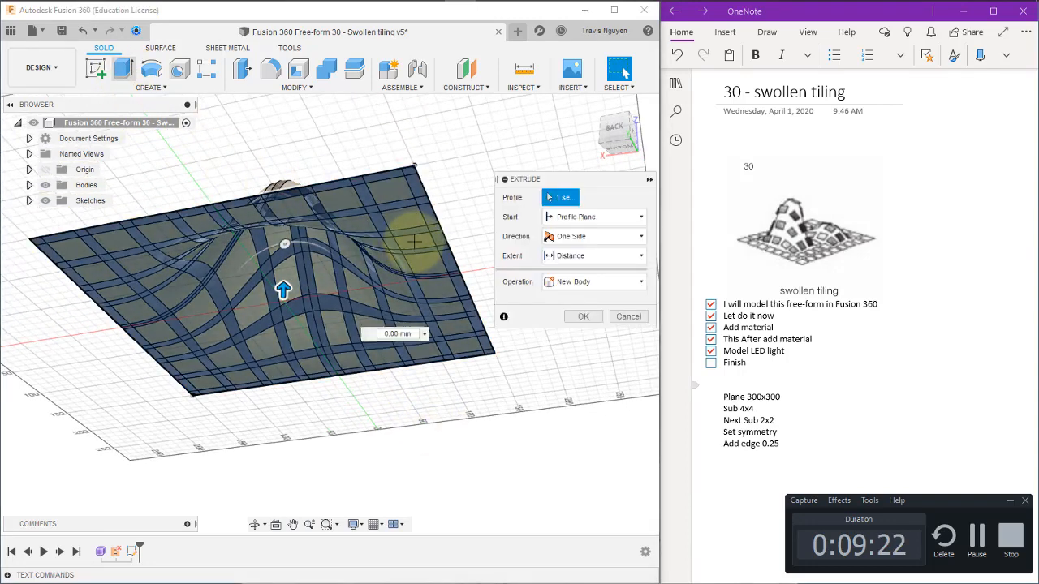
left_click(410, 325)
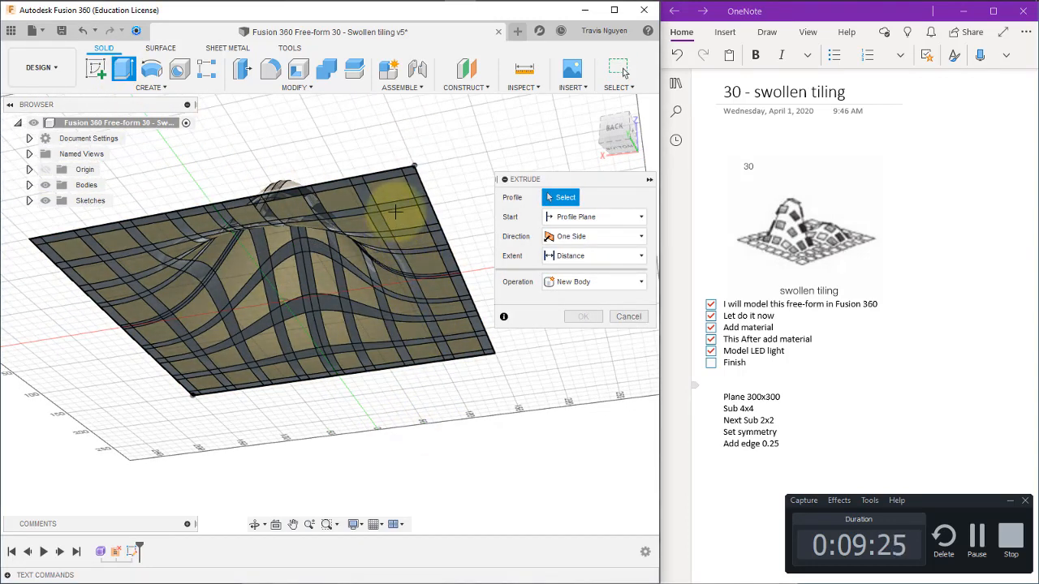
left_click(357, 333)
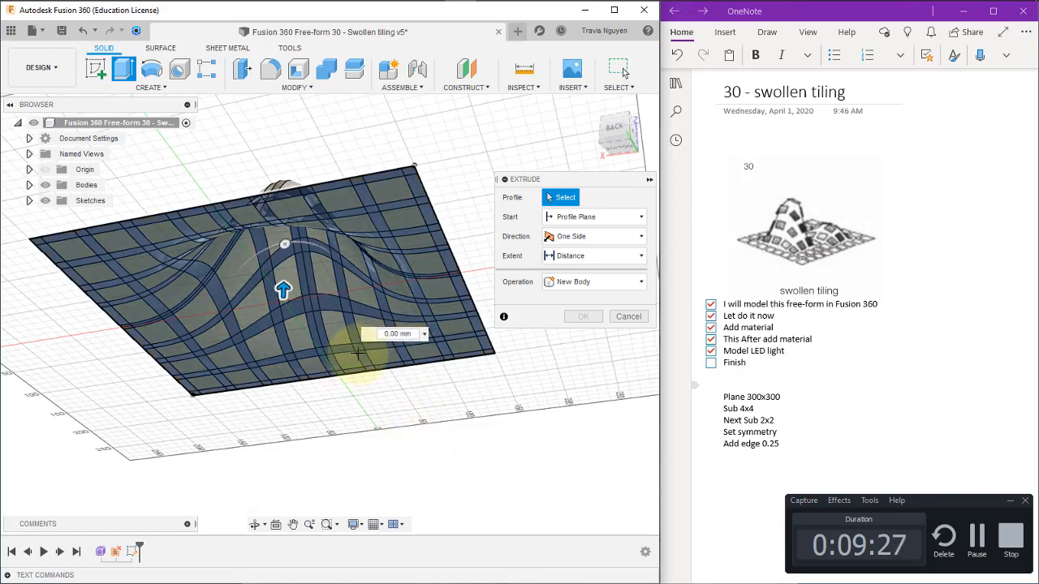
left_click_drag(284, 288, 284, 302)
middle_click_drag(447, 441, 445, 466, "shift")
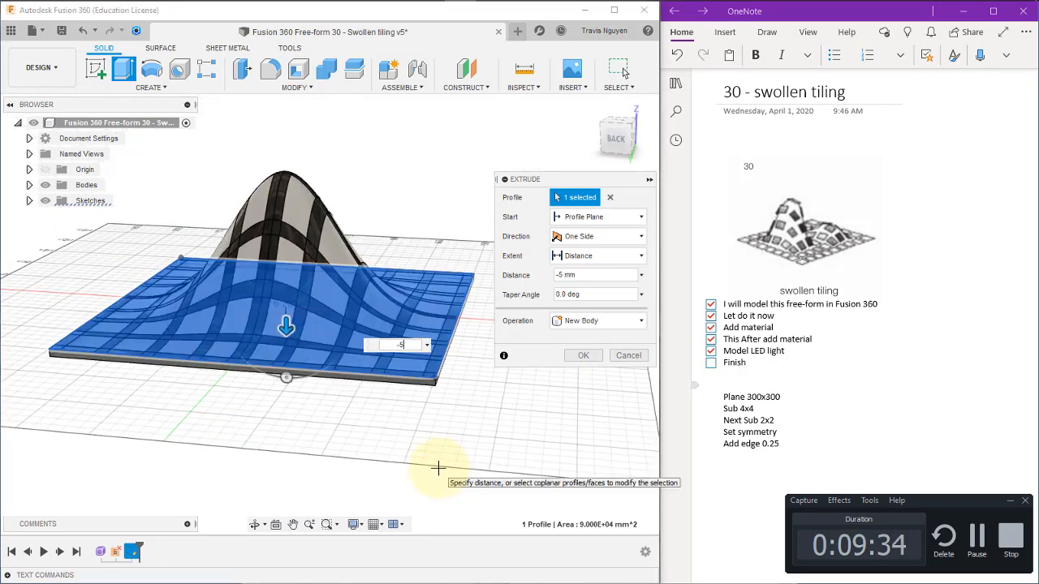
key("Return")
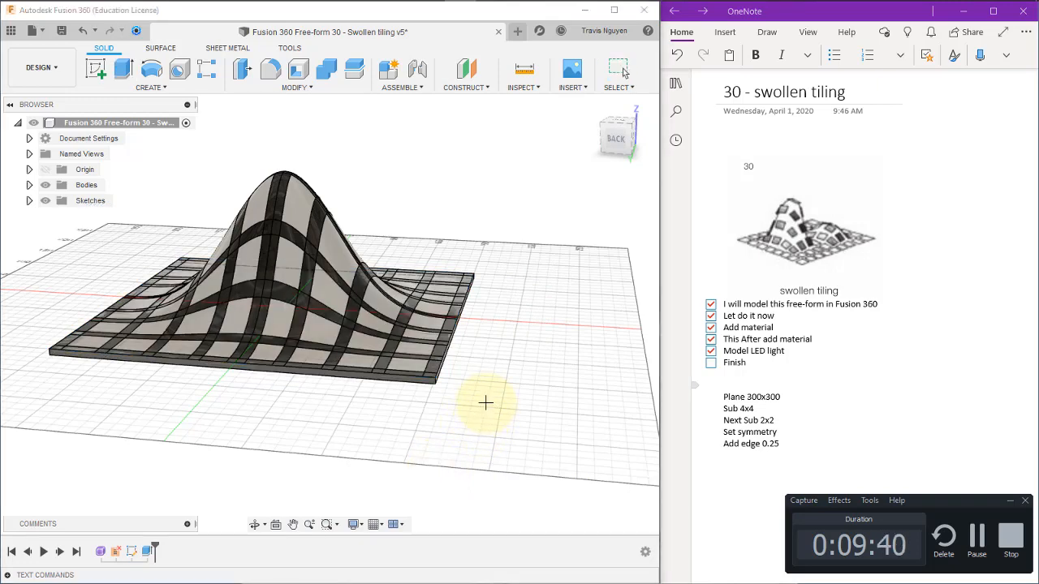
Search the appearance library for led and add LED - SMD 5630 - 50lm (White) to the design's appearances
key("a")
left_click(669, 242)
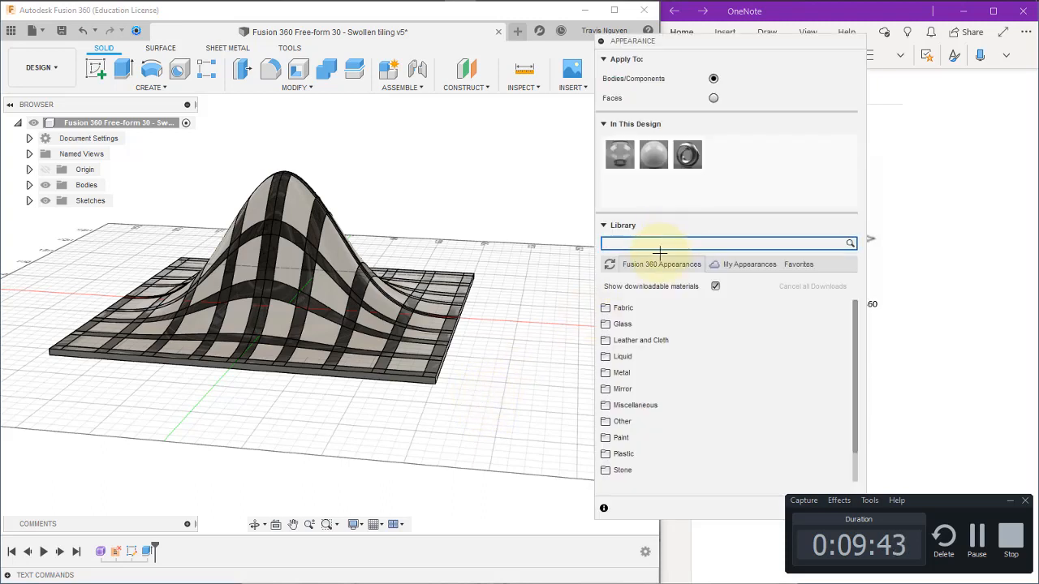
key("Return")
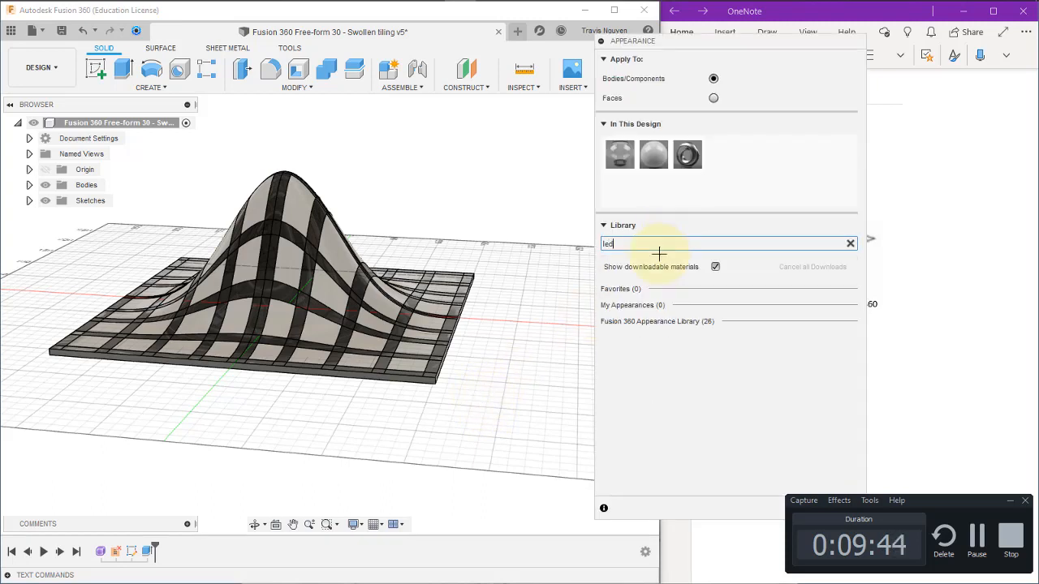
left_click(639, 322)
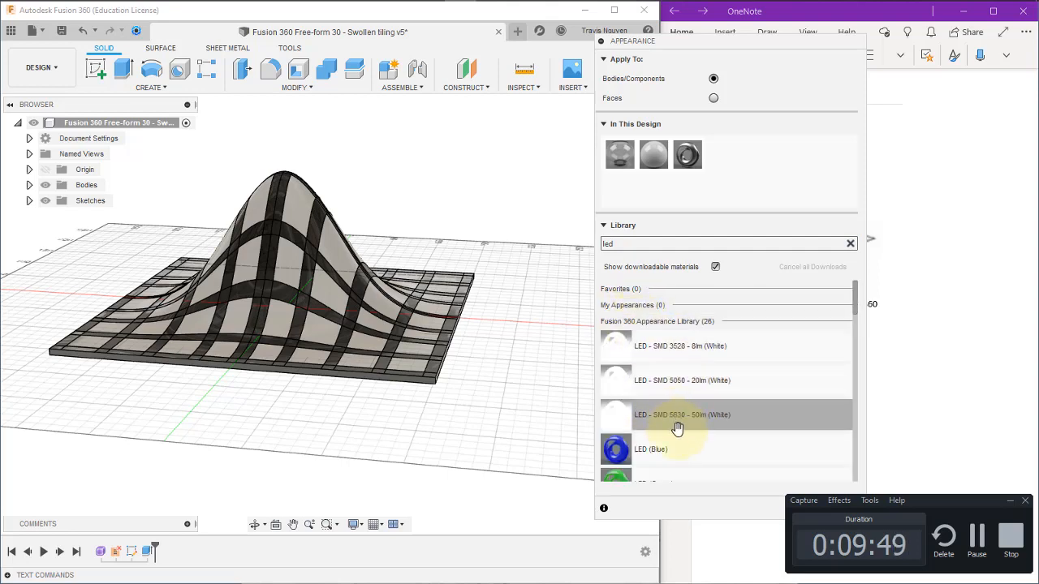
left_click_drag(675, 423, 728, 188)
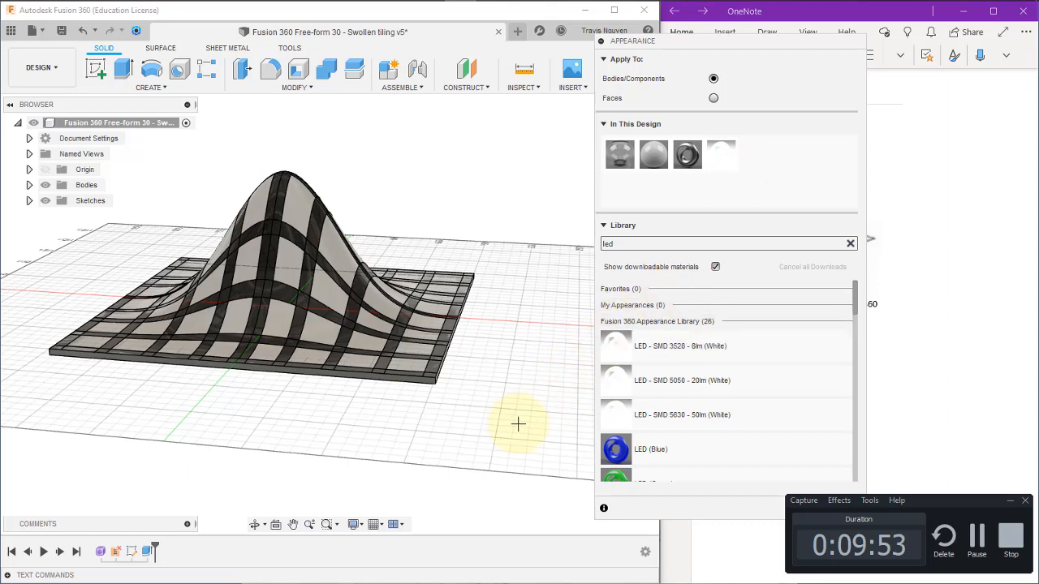
Apply the white LED appearance to the whole base slab body under the surface
left_click(431, 381)
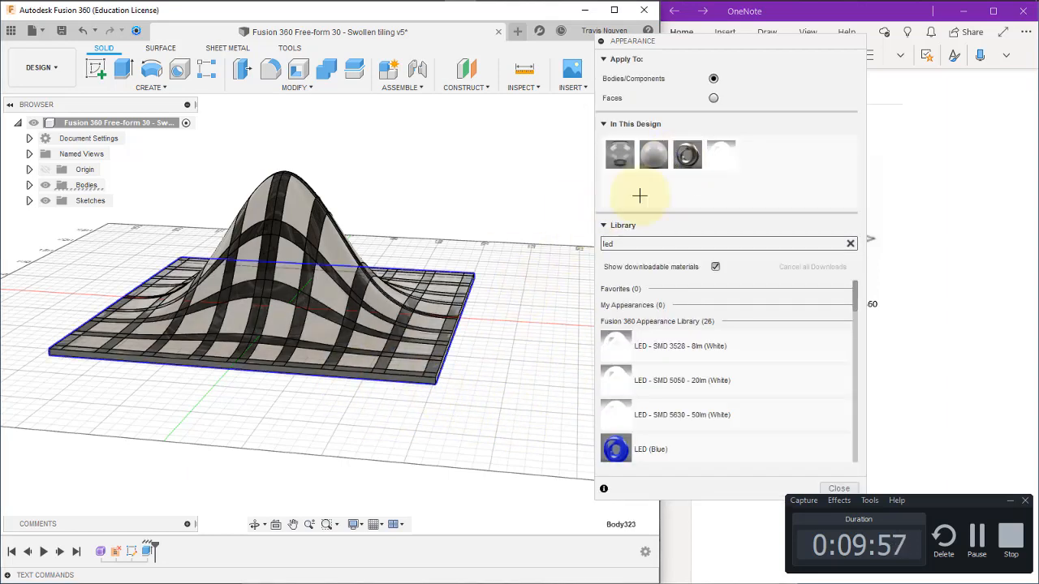
left_click_drag(726, 155, 436, 383)
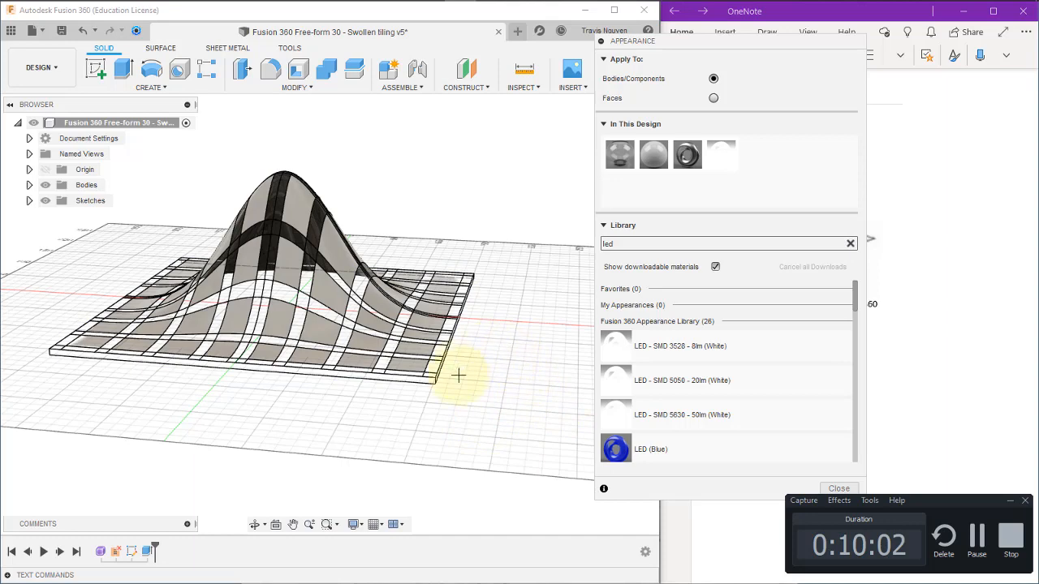
key("Escape")
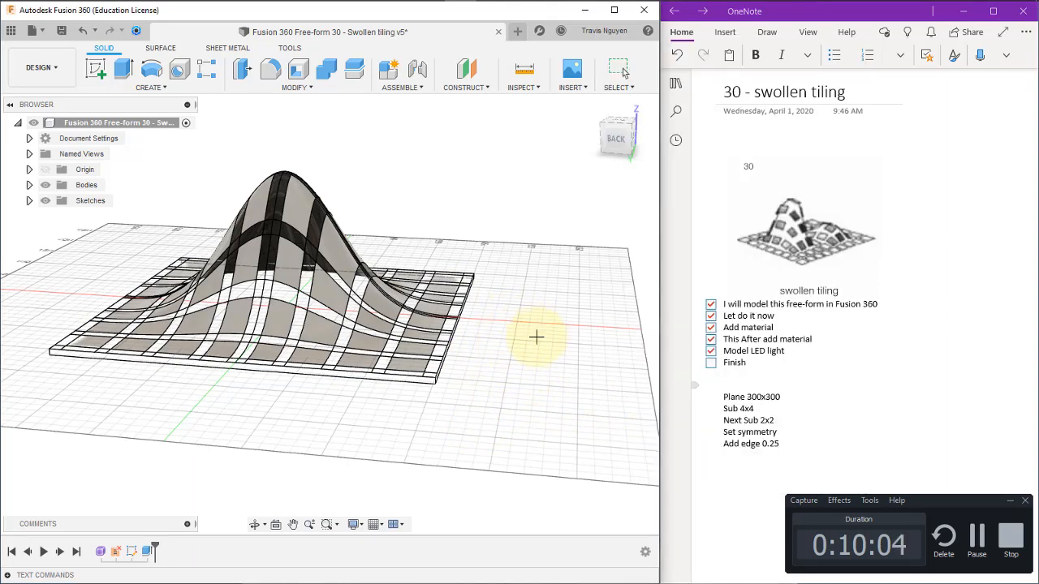
Switch to OneNote and tick the Finish checklist item
left_click(711, 363)
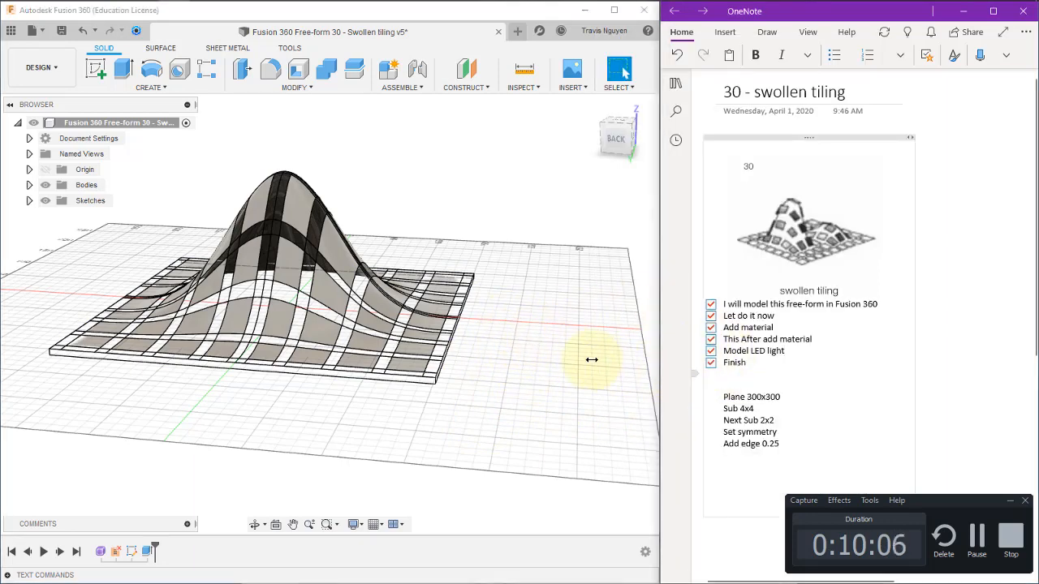